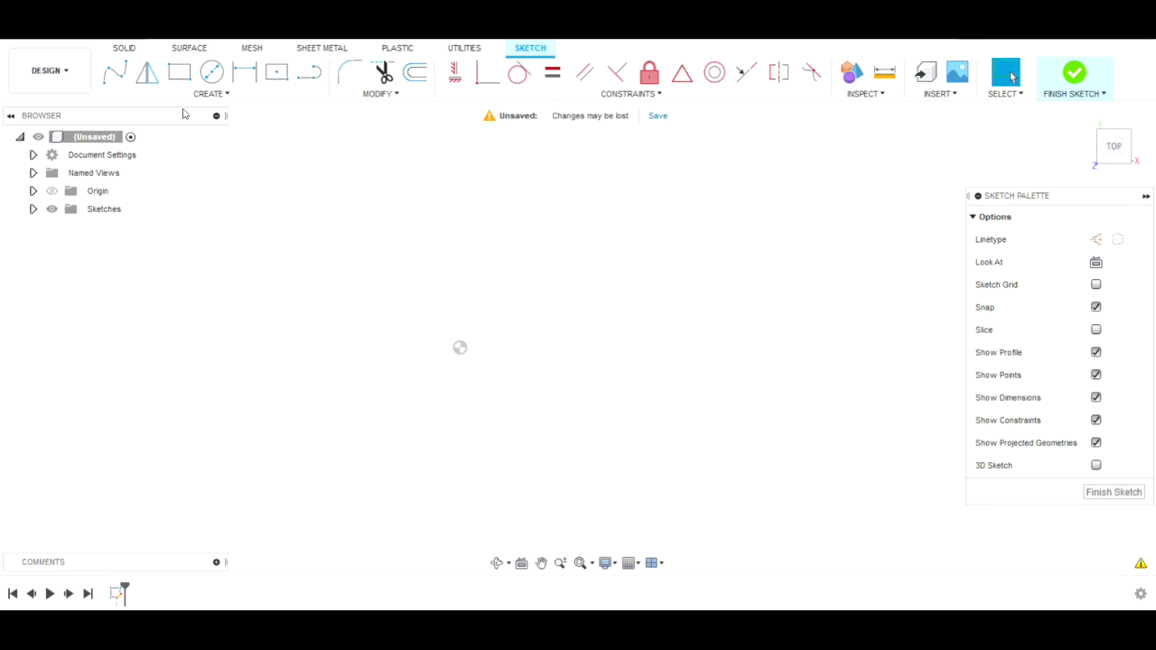
Step: Sketch a two-point rectangle 12.5 in wide and 2 in high with its lower-left corner at the origin
left_click(179, 72)
left_click(459, 346)
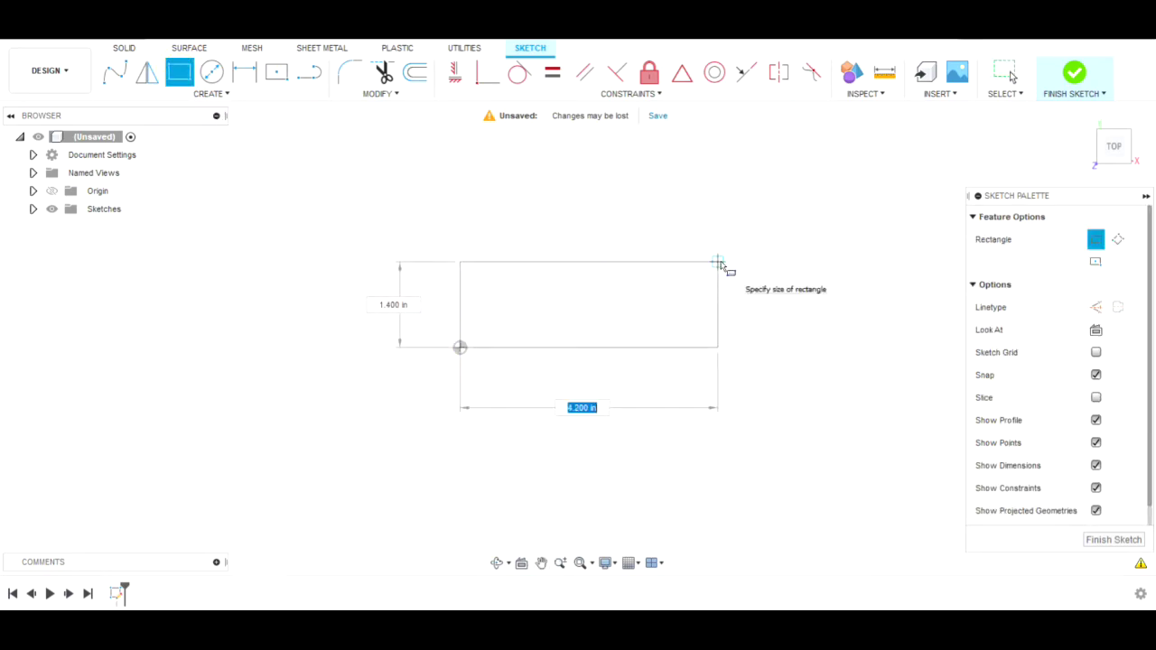
key("Tab")
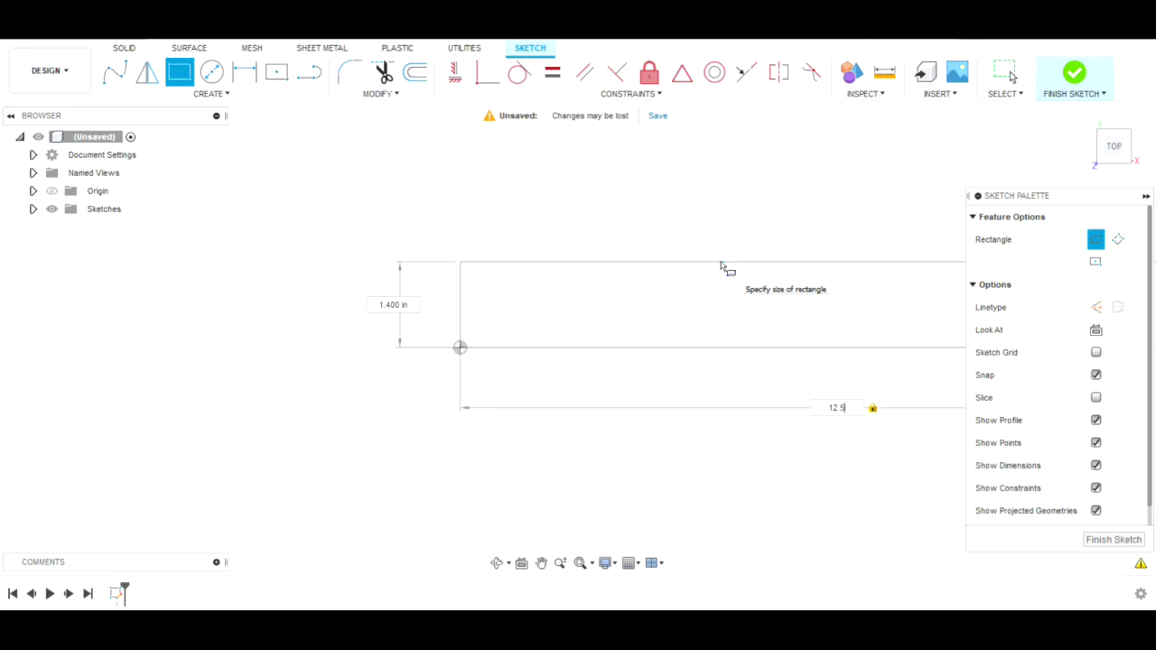
key("Tab")
type("2")
key("Tab")
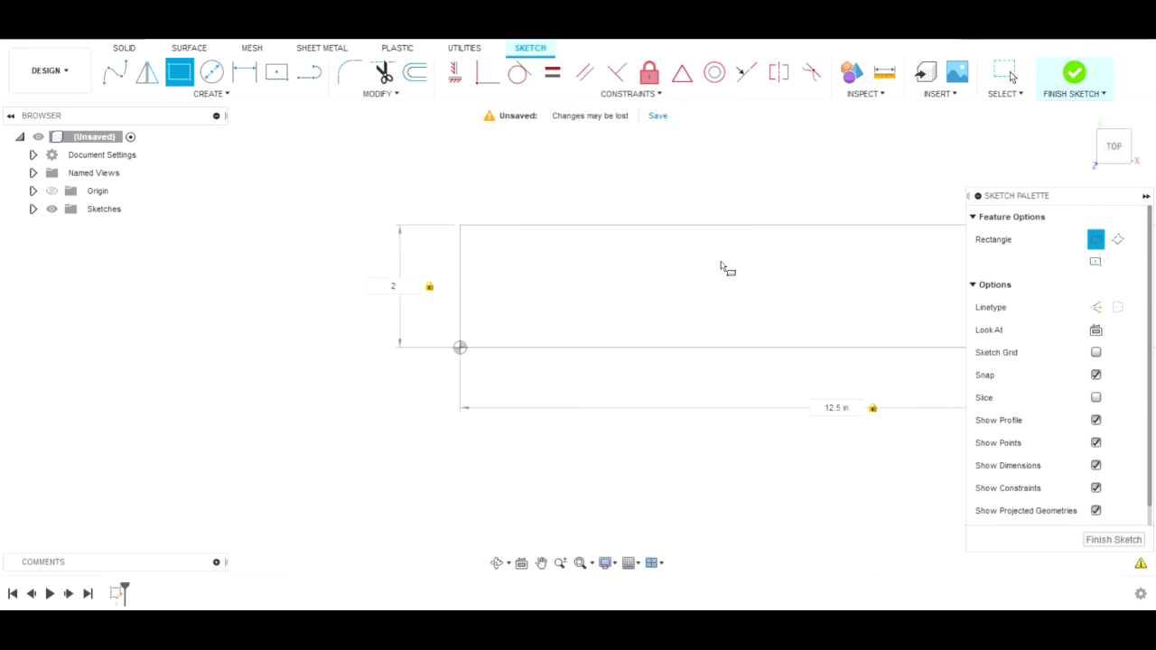
key("Return")
key("Escape")
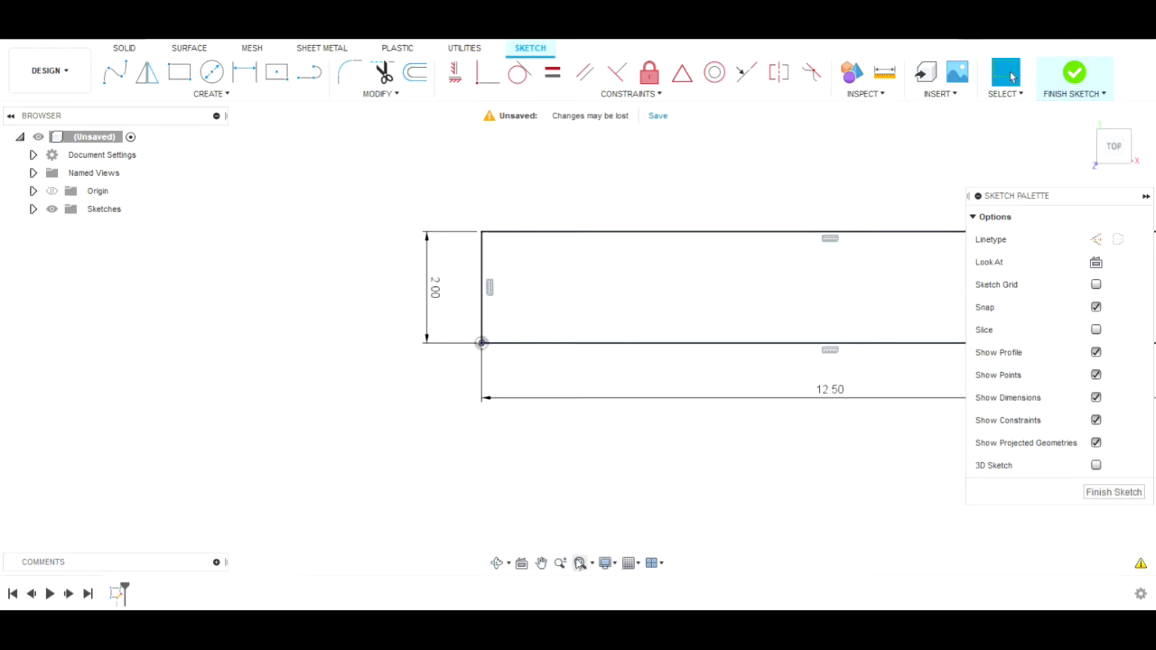
Step: Fillet the two lower corners of the rectangle with a 0.50 in radius
left_click(540, 563)
mouse_move(583, 541)
left_mouse_down()
mouse_move(647, 472)
mouse_move(546, 401)
left_mouse_up()
scroll(545, 401, "down", 1)
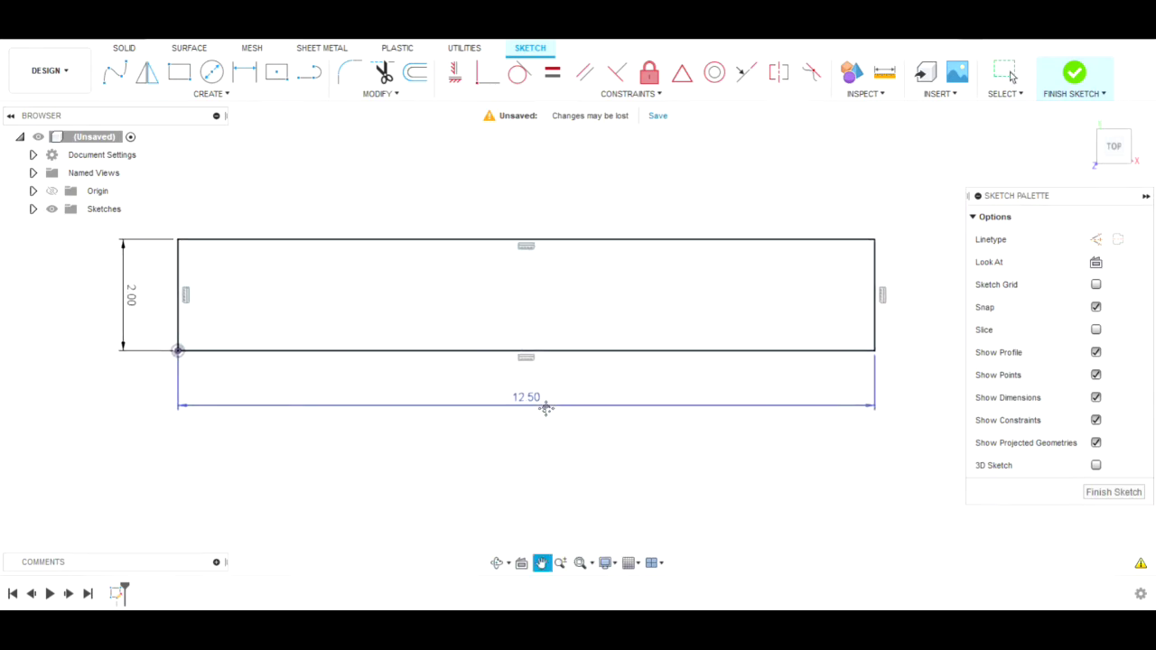
key("Escape")
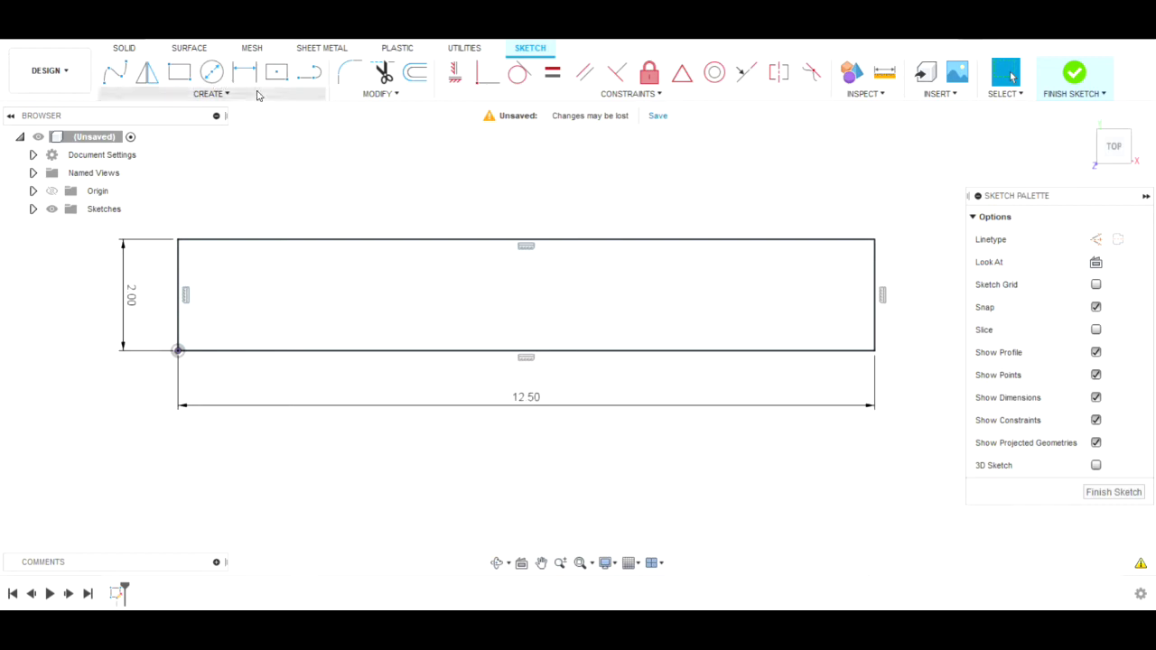
left_click(349, 72)
scroll(162, 368, "up", 2)
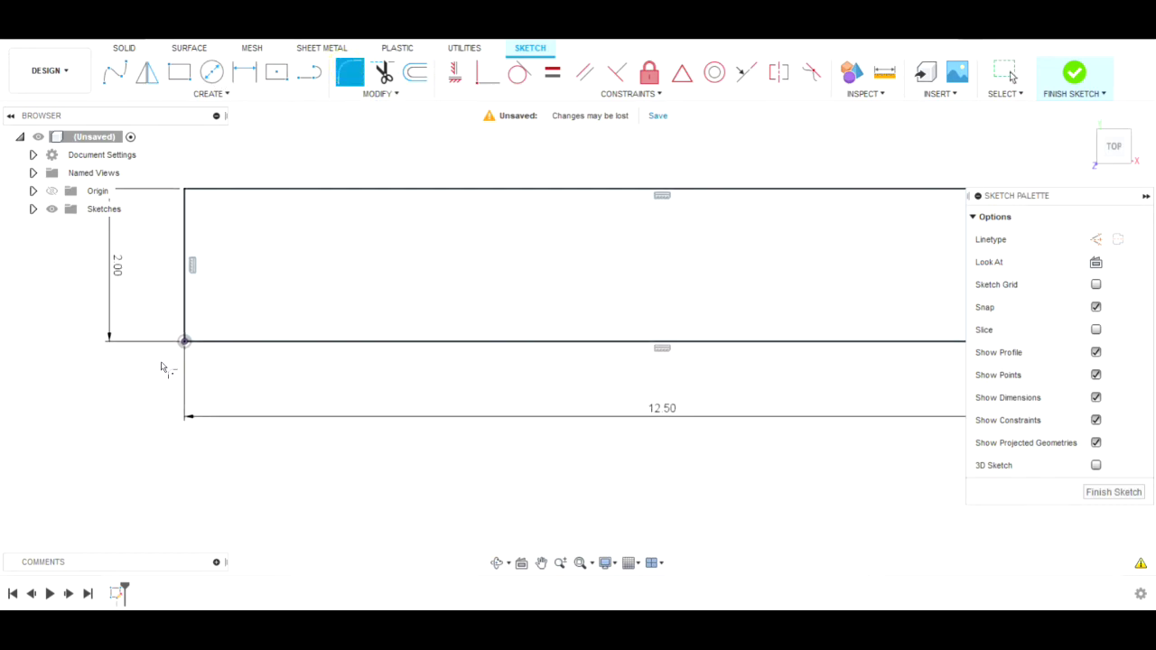
left_click(197, 341)
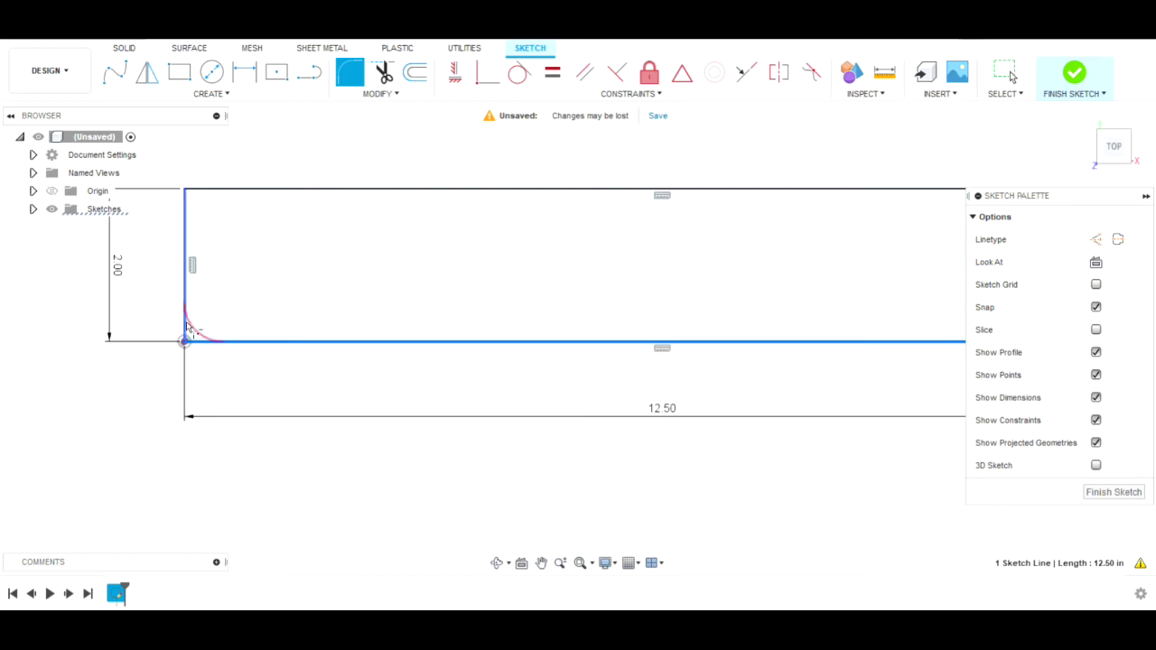
left_click(185, 325)
scroll(755, 407, "down", 3)
middle_click_drag(756, 407, 379, 416)
scroll(379, 415, "down", 1)
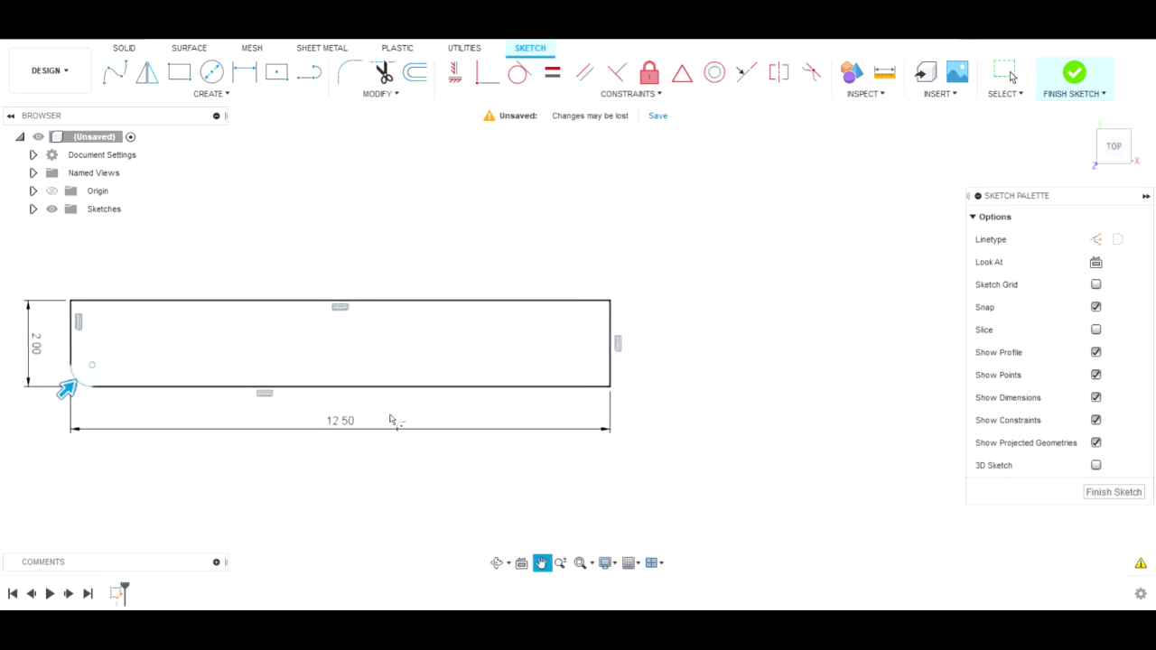
scroll(379, 415, "up", 2)
left_click(659, 380)
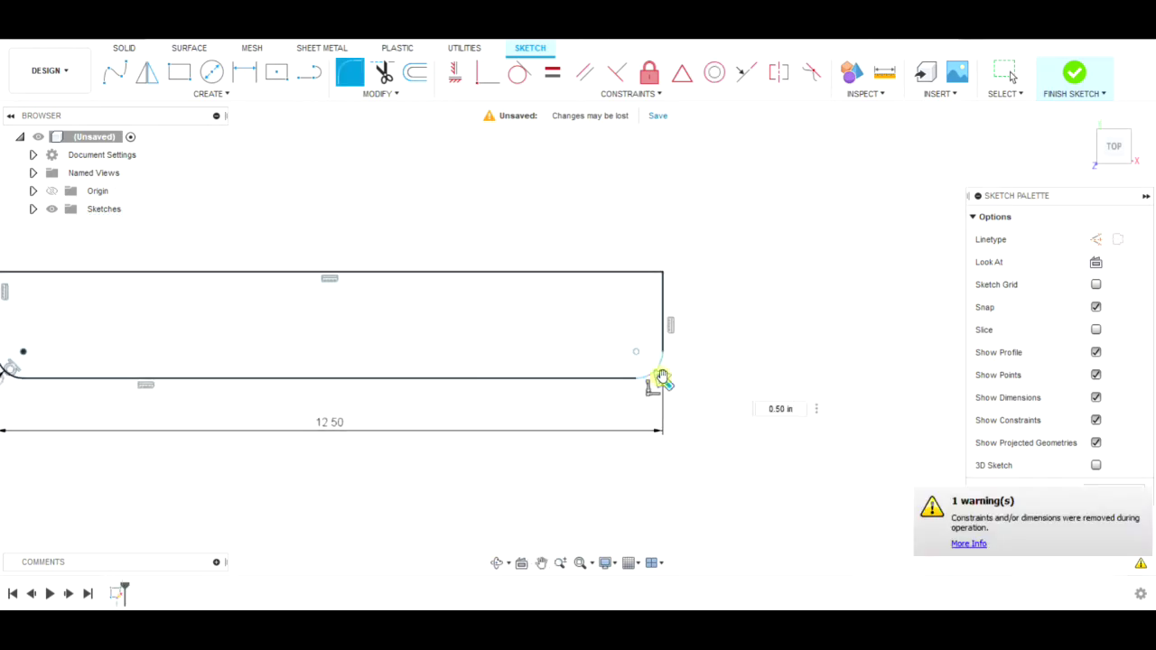
key("Return")
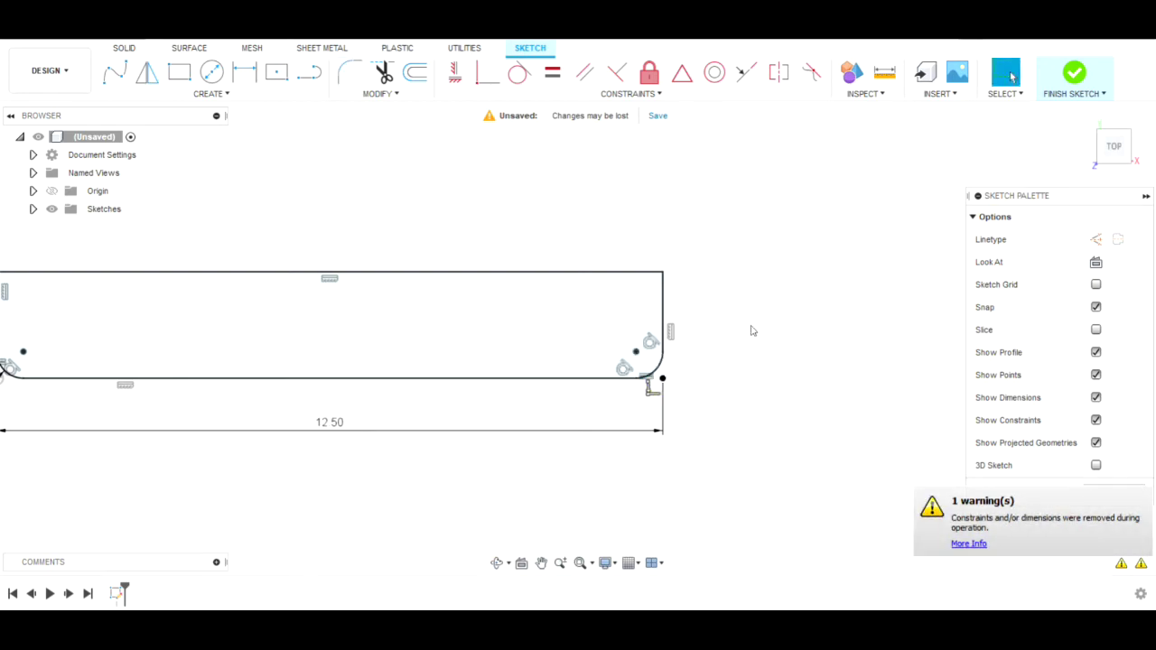
Step: Fillet the two upper corners of the rectangle with a 0.2 in radius
middle_click_drag(750, 330, 879, 331)
scroll(594, 225, "down", 1)
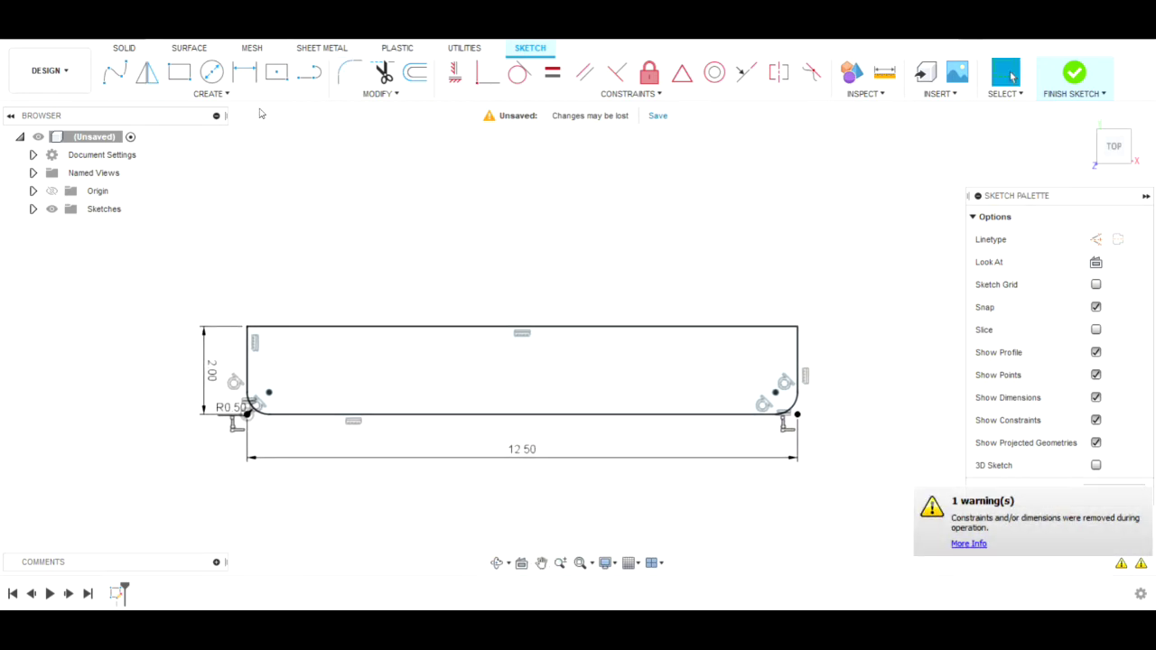
left_click(349, 73)
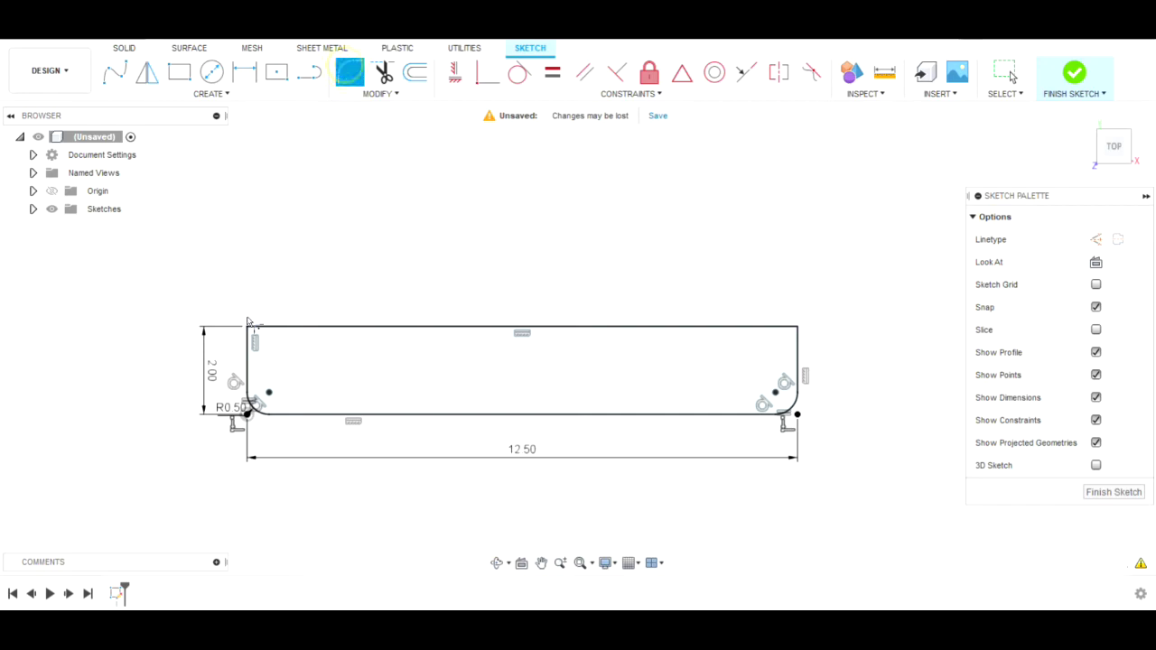
left_click(247, 324)
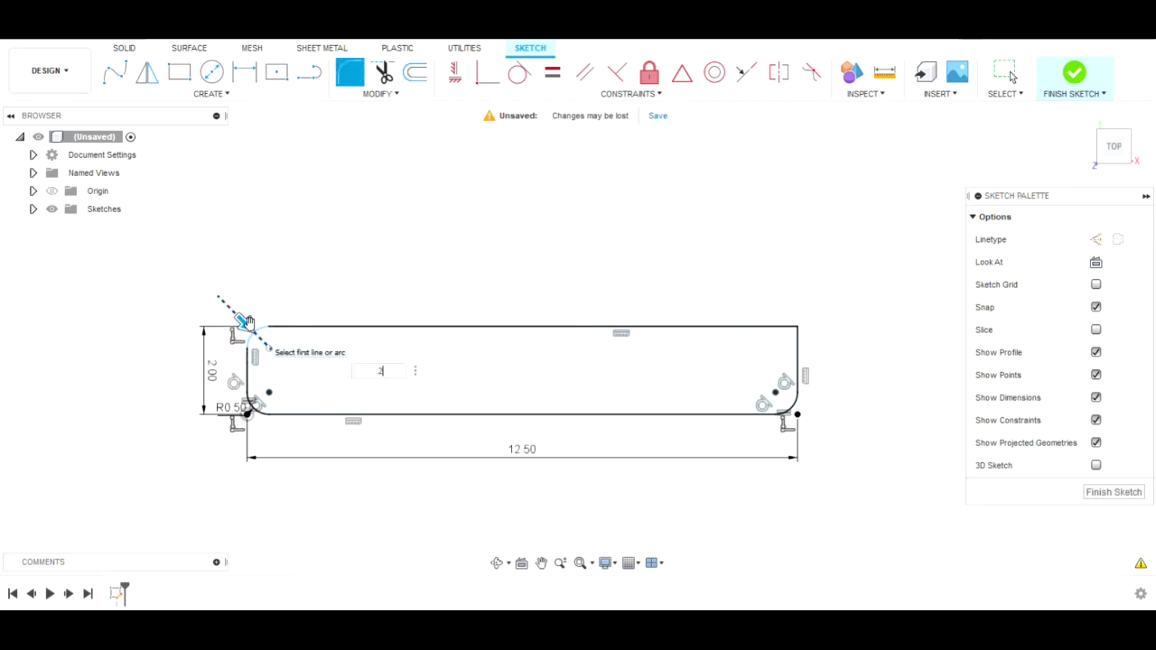
key("Return")
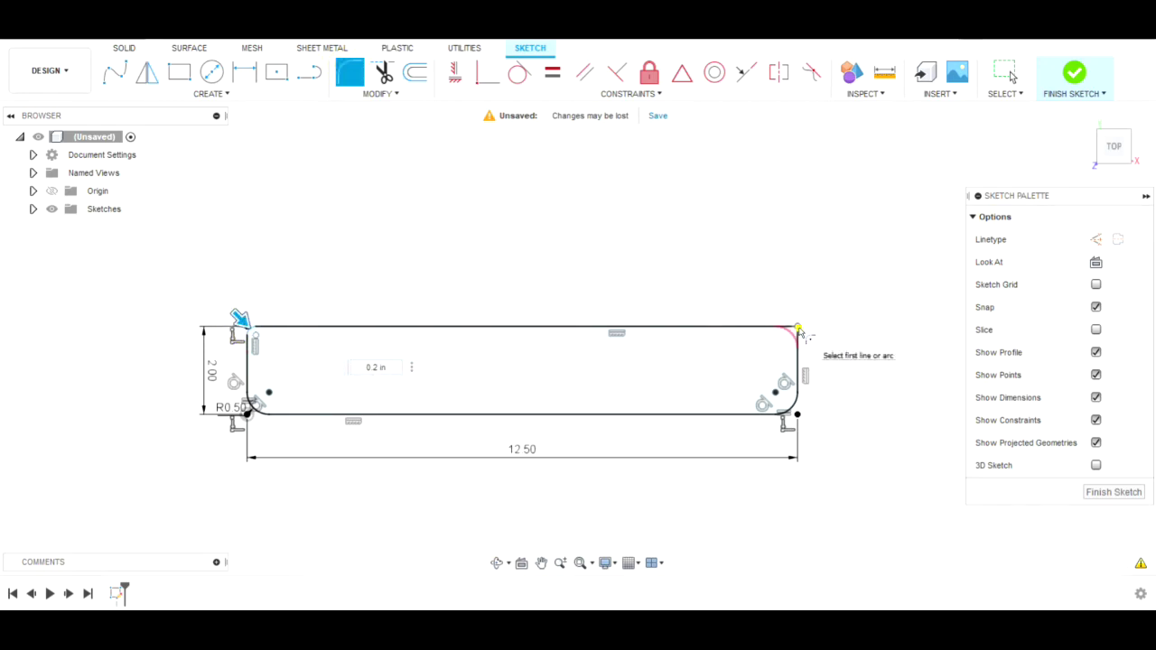
left_click(798, 328)
key("Escape")
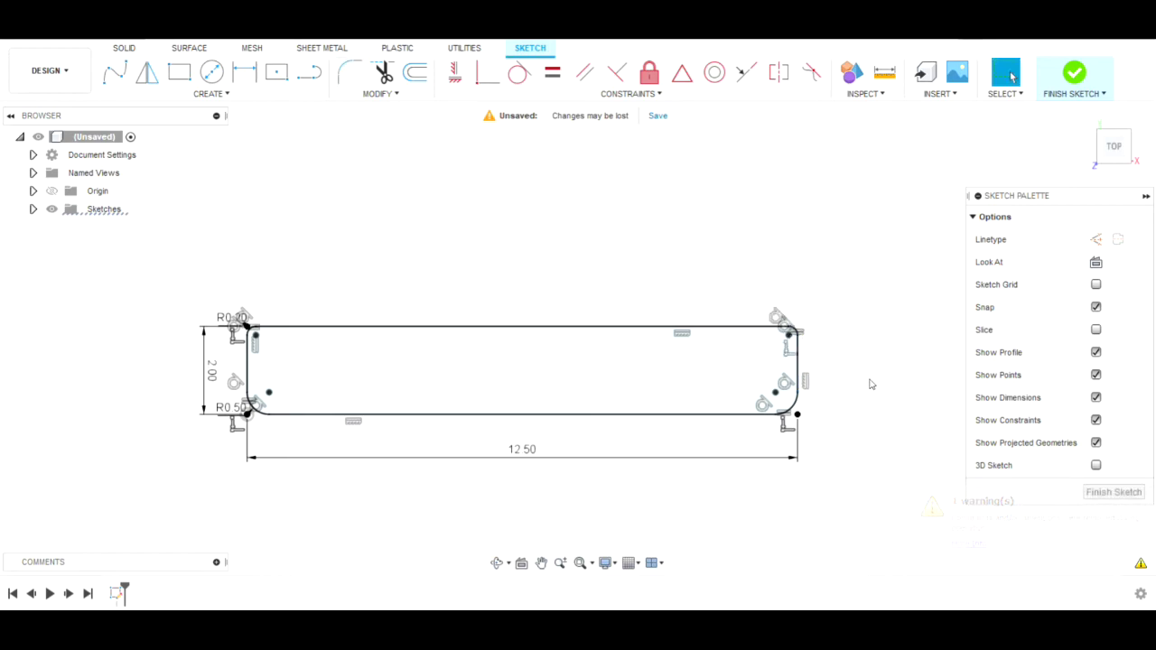
Step: Hide the constraints and the dimensions in the sketch
middle_click_drag(870, 382, 833, 320)
scroll(833, 319, "up", 1)
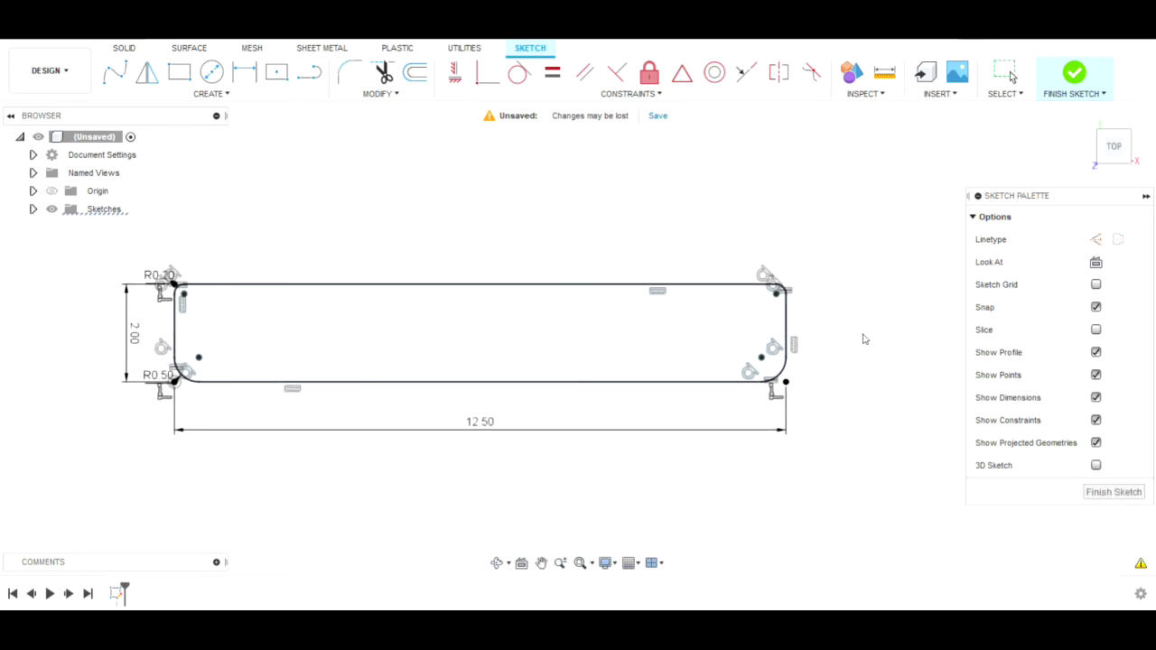
left_click(1096, 421)
scroll(823, 433, "down", 1)
middle_click_drag(823, 433, 884, 433)
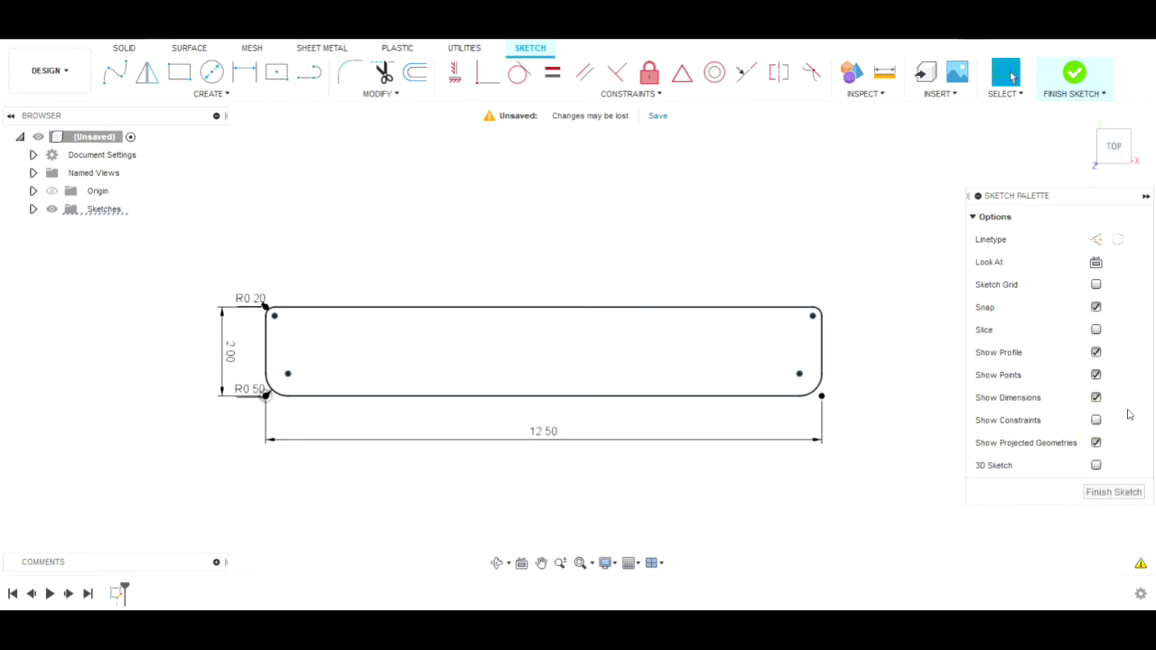
left_click(1095, 397)
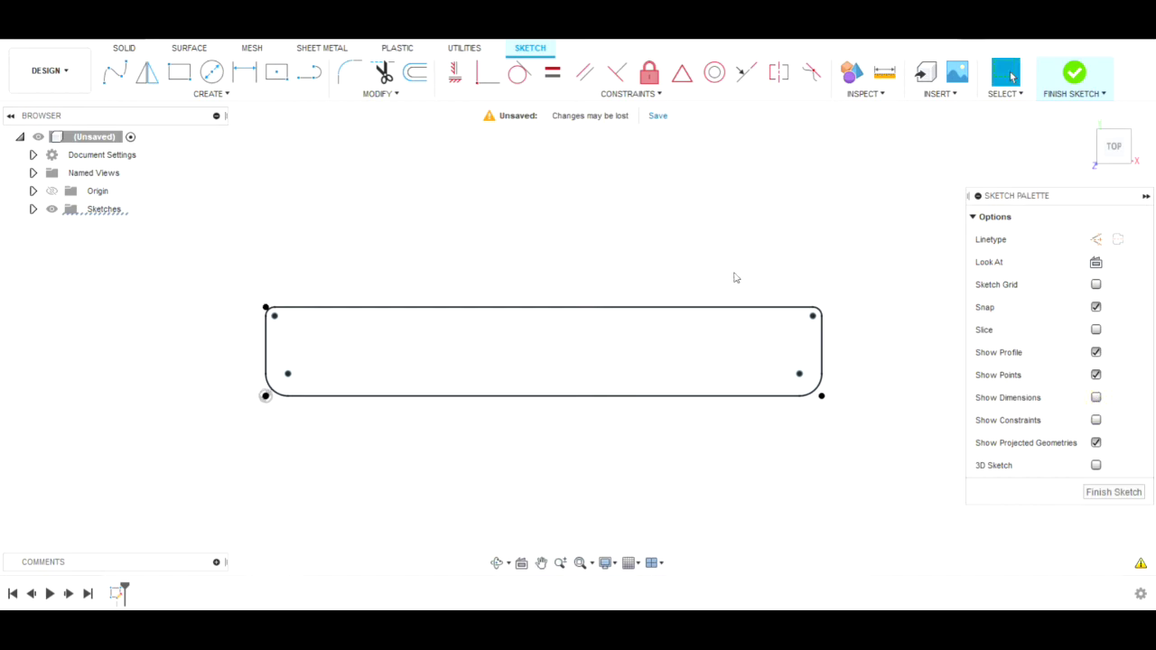
Step: Draw a 0.13 in diameter circle centred on the upper-left fillet's centre point
left_click(211, 72)
scroll(328, 343, "up", 3)
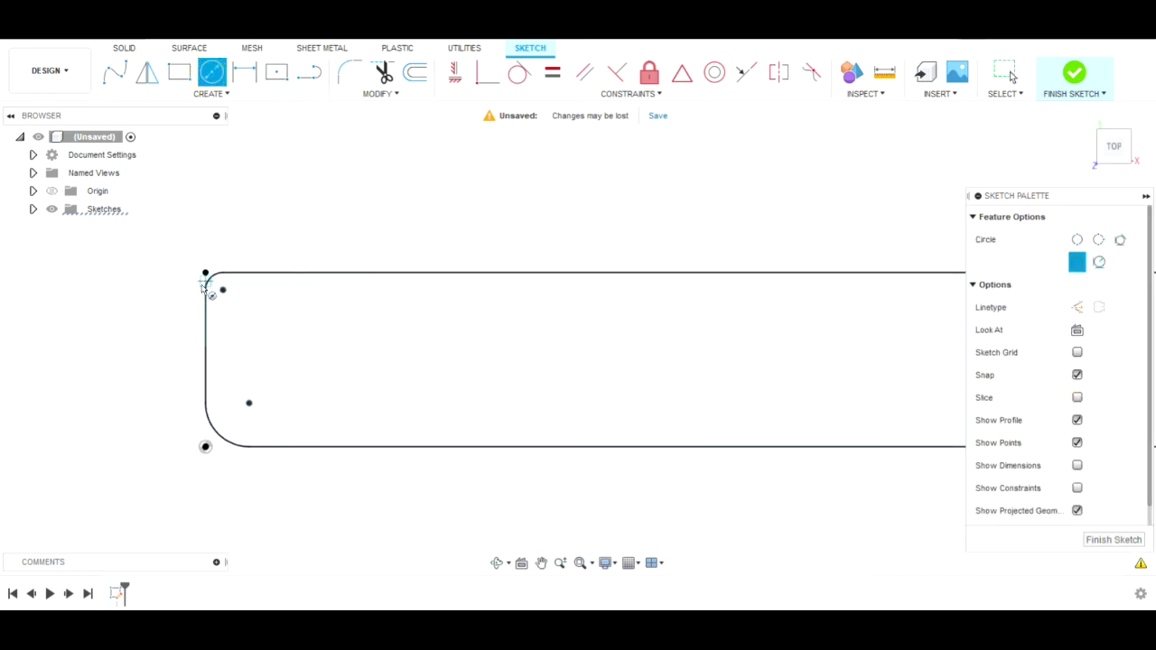
scroll(217, 293, "up", 2)
left_click(248, 296)
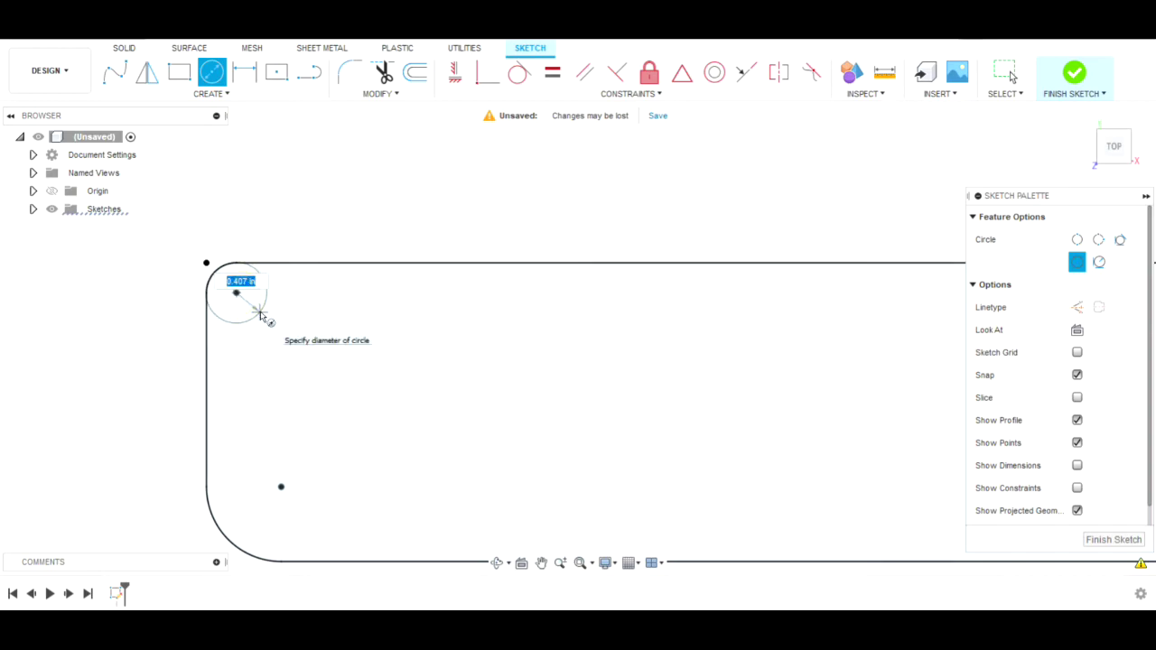
key("Tab")
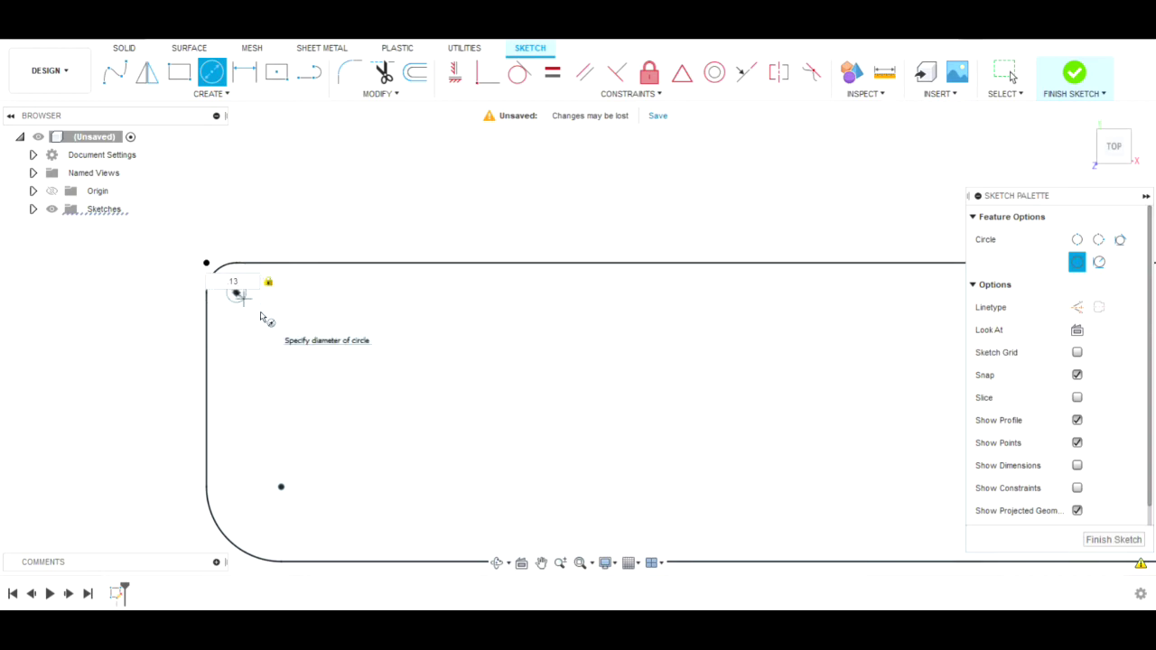
key("Return")
Step: Draw a 0.13 in diameter circle centred on the upper-right fillet's centre point
scroll(387, 317, "down", 2)
middle_click_drag(526, 343, 316, 296)
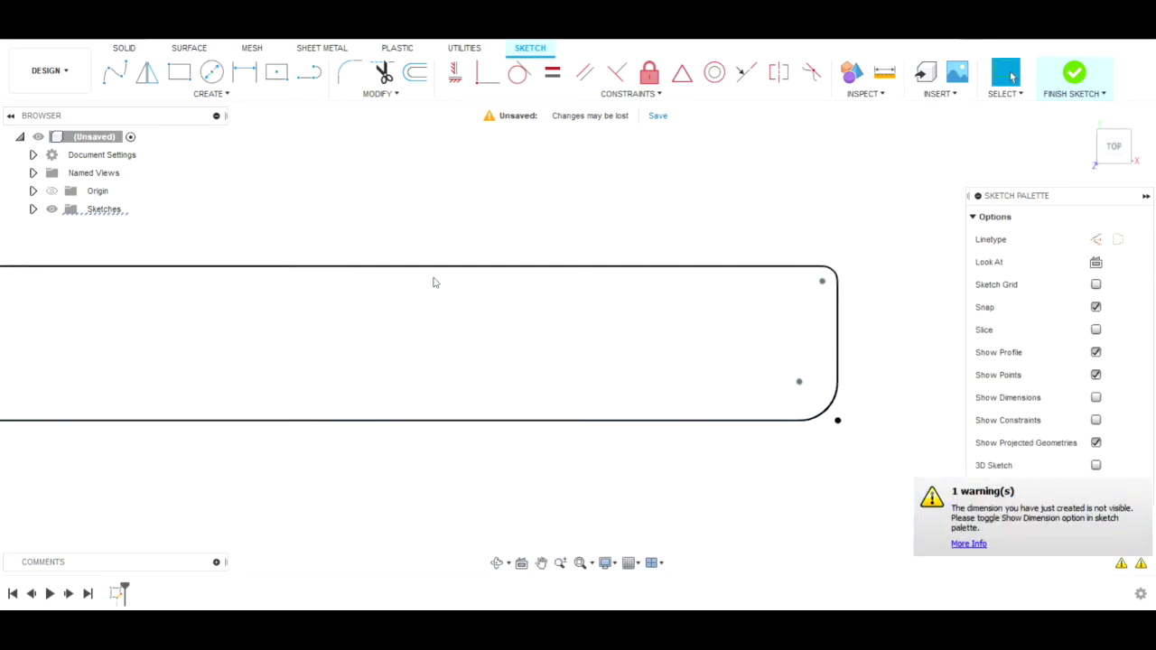
left_click(211, 72)
scroll(808, 271, "up", 3)
left_click(839, 295)
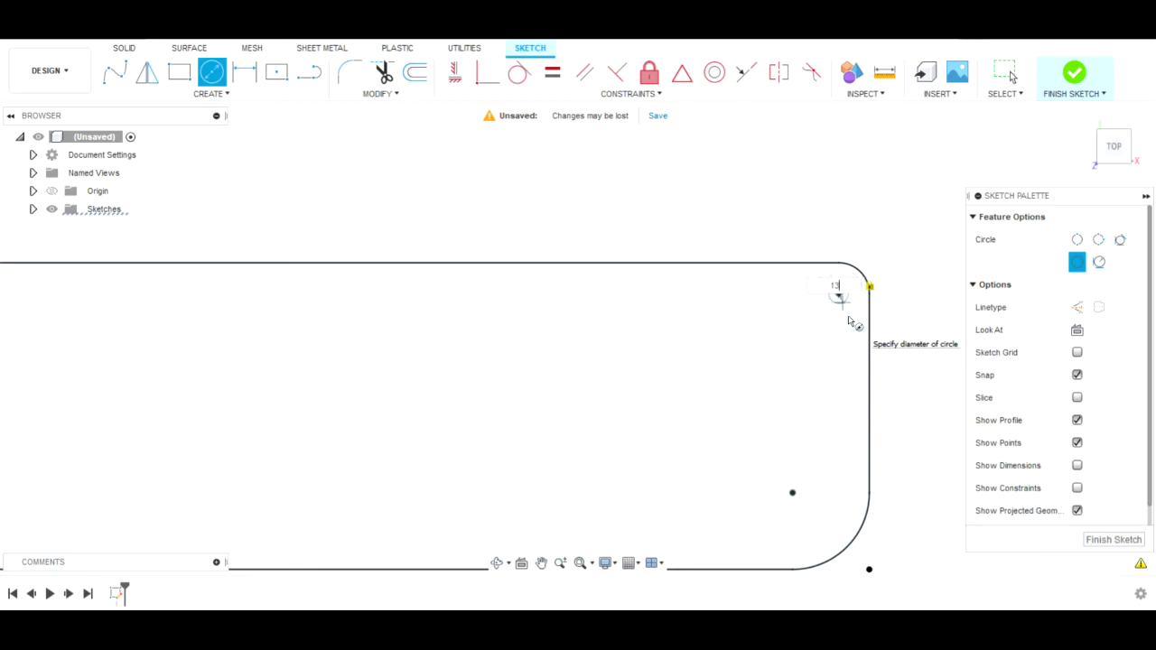
key("Return")
key("Escape")
Step: Draw a horizontal construction line about 12.4 in long between the two lower corner fillets, and switch the line type back to normal
scroll(830, 337, "down", 2)
scroll(893, 294, "down", 2)
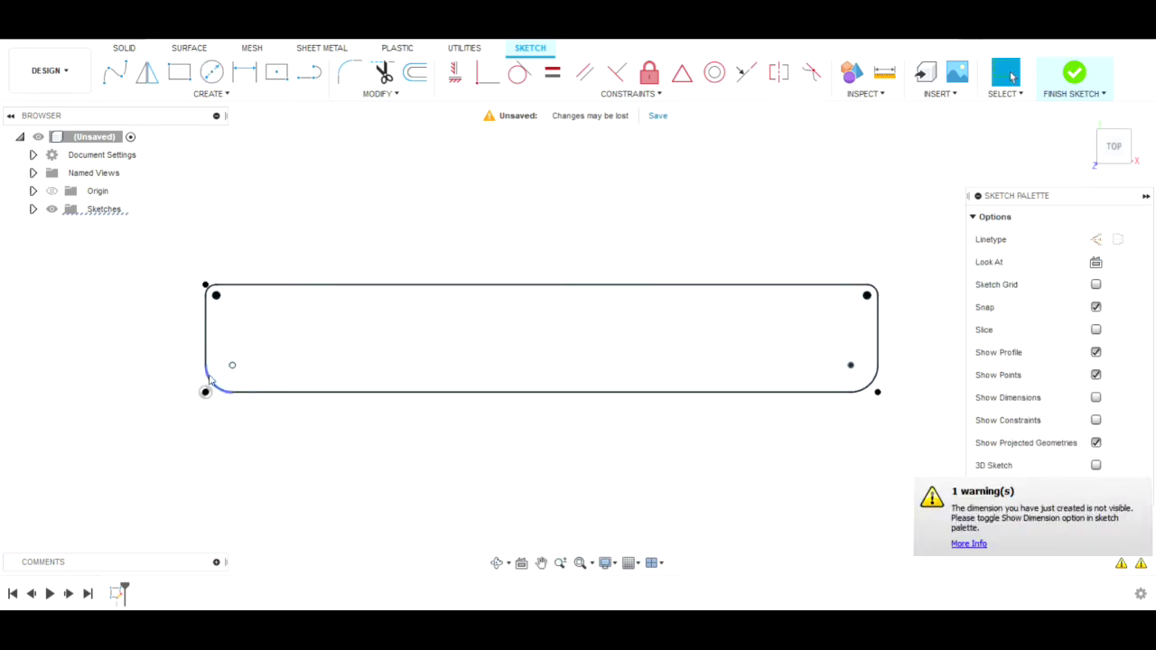
left_click(310, 74)
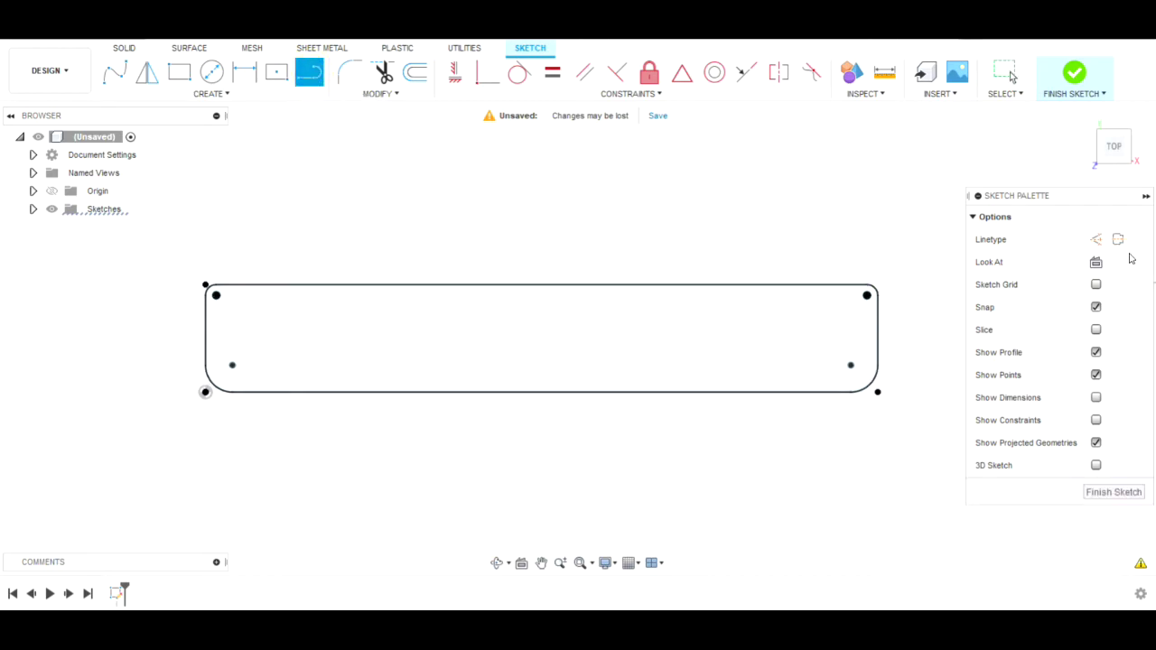
left_click(1095, 240)
scroll(240, 380, "up", 3)
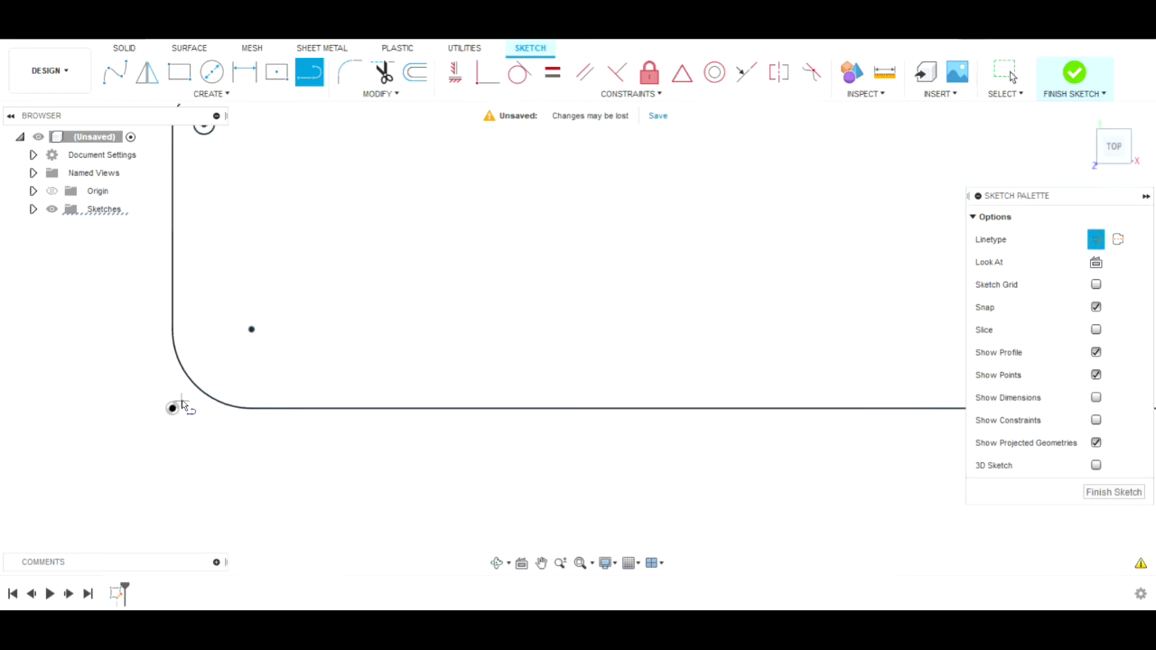
scroll(180, 407, "up", 2)
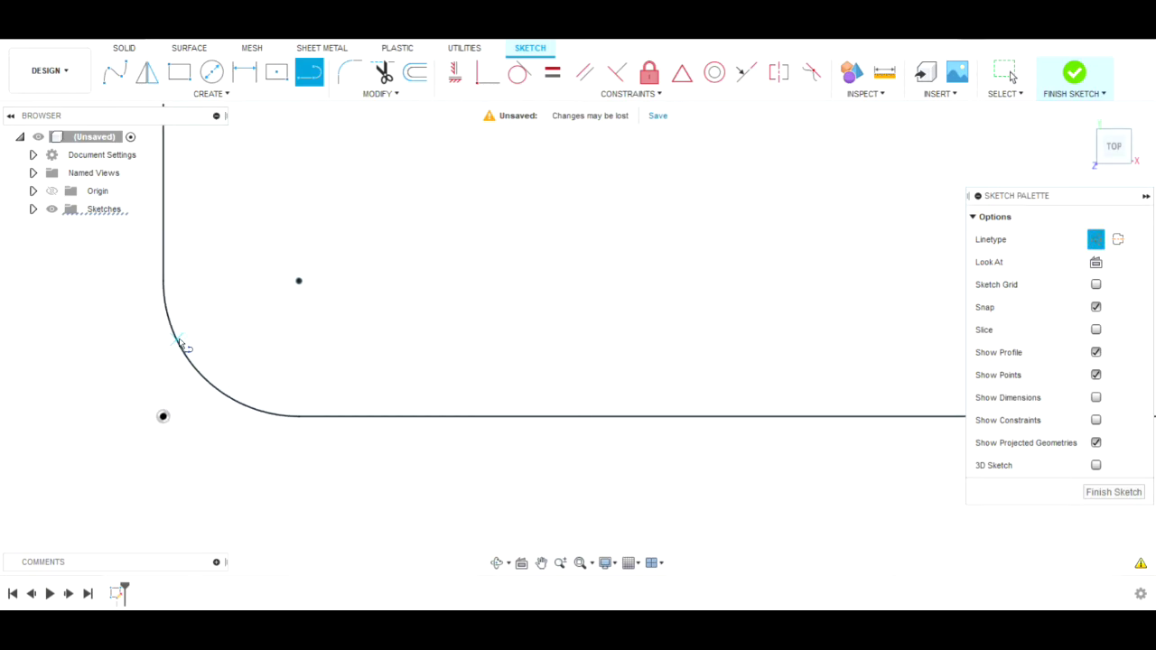
left_click(175, 333)
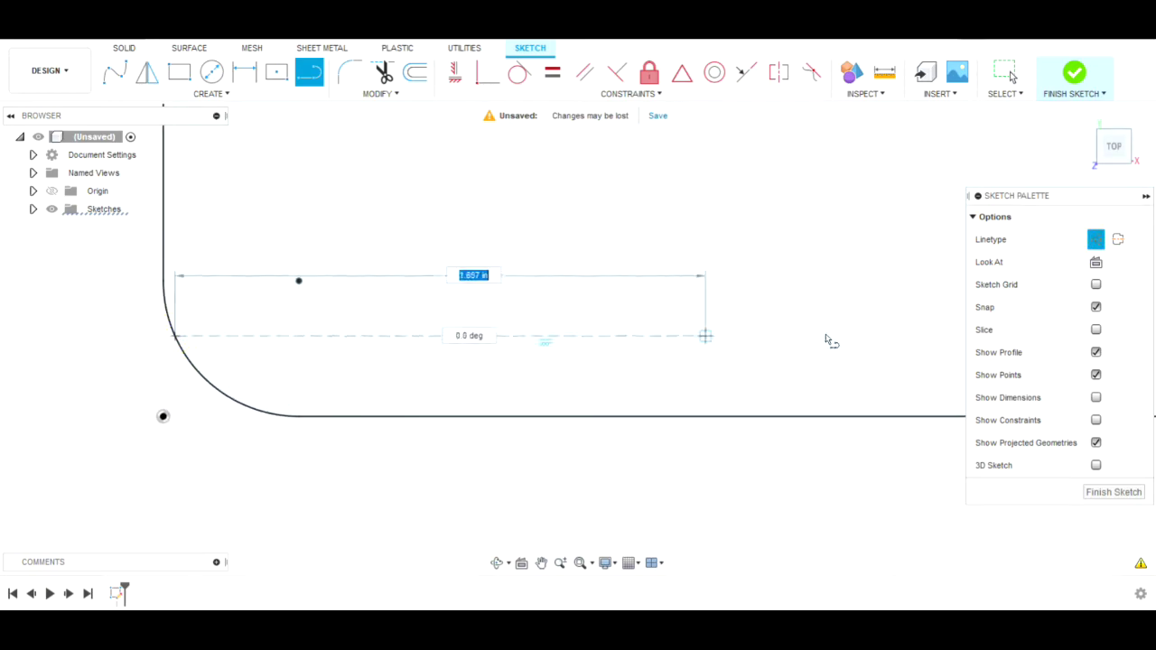
scroll(478, 385, "down", 3)
scroll(734, 413, "down", 1)
middle_click_drag(782, 388, 554, 413)
scroll(902, 415, "down", 2)
middle_click_drag(903, 416, 515, 442)
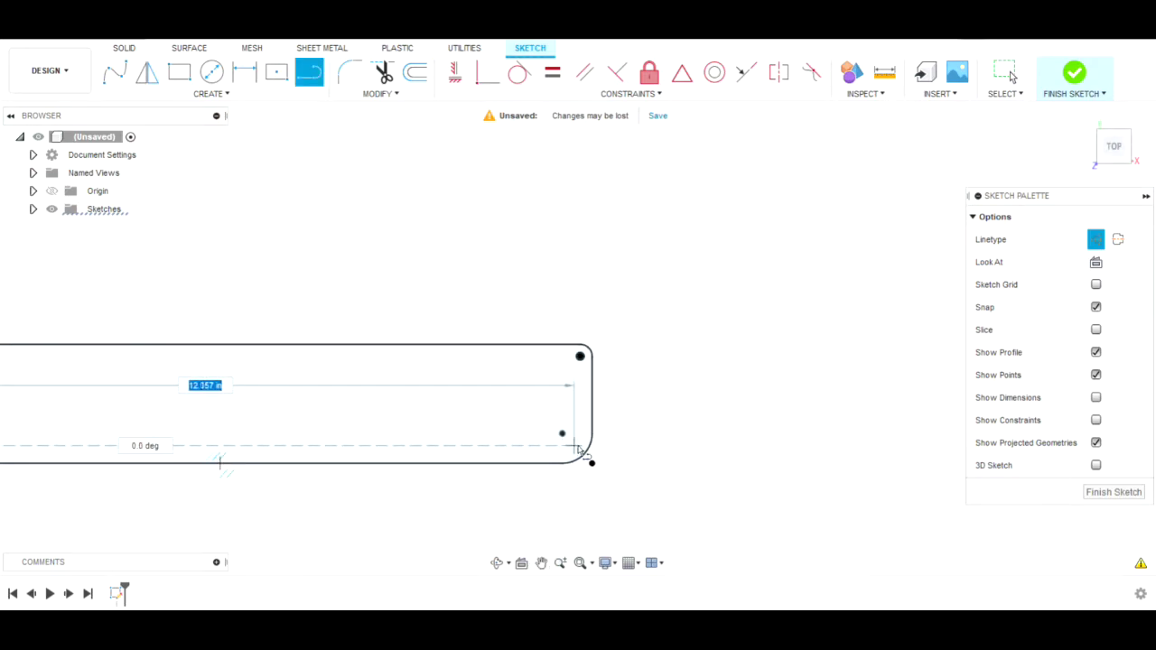
left_click(588, 449)
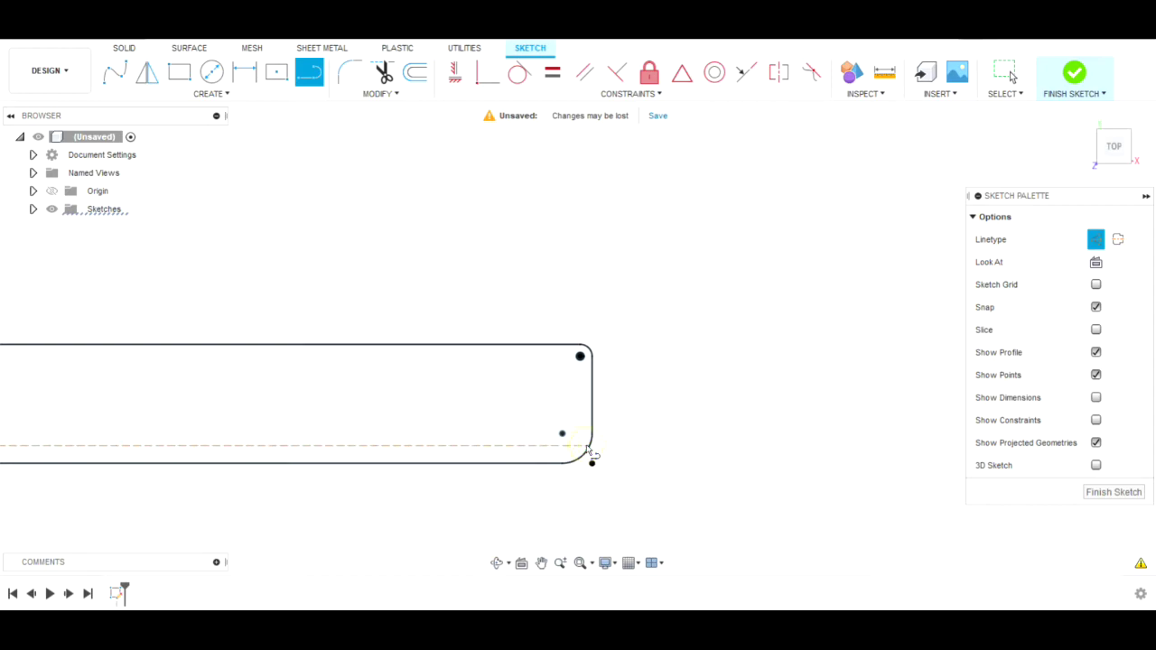
scroll(593, 460, "down", 1)
mouse_move(594, 459)
middle_mouse_down()
mouse_move(901, 364)
mouse_move(865, 412)
mouse_move(895, 421)
middle_mouse_up()
scroll(865, 413, "up", 1)
left_click(1095, 239)
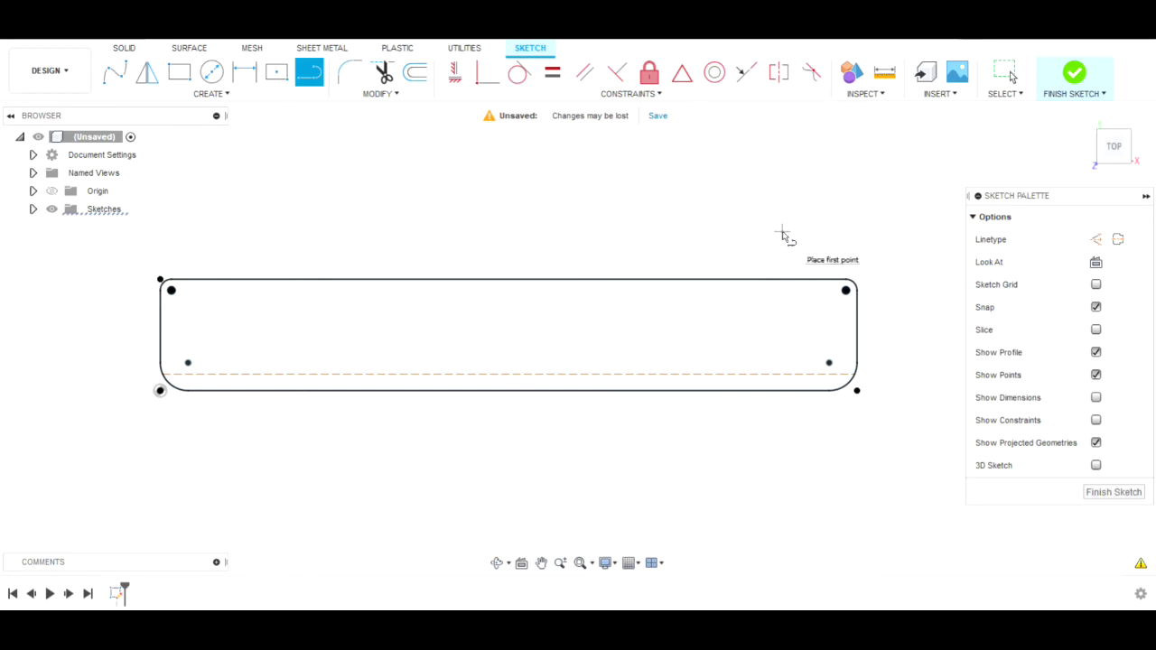
Step: Start a new sketch text along a path, using the horizontal construction line near the plate's lower edge as the path
left_click(211, 95)
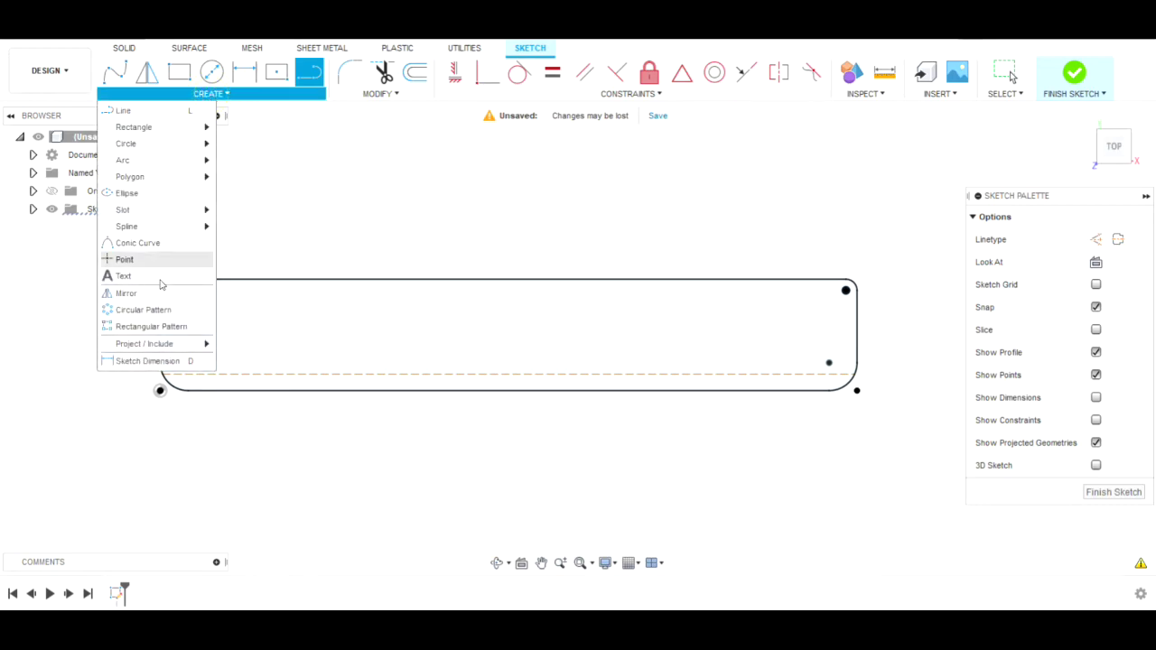
left_click(160, 275)
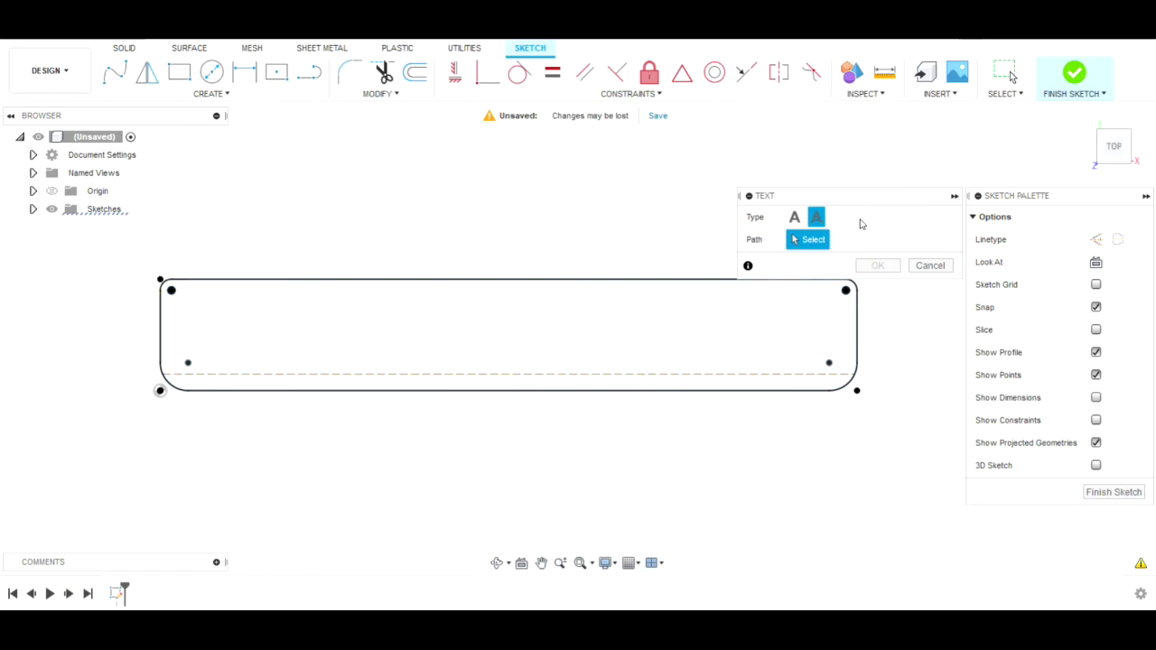
left_click(794, 216)
left_click(816, 217)
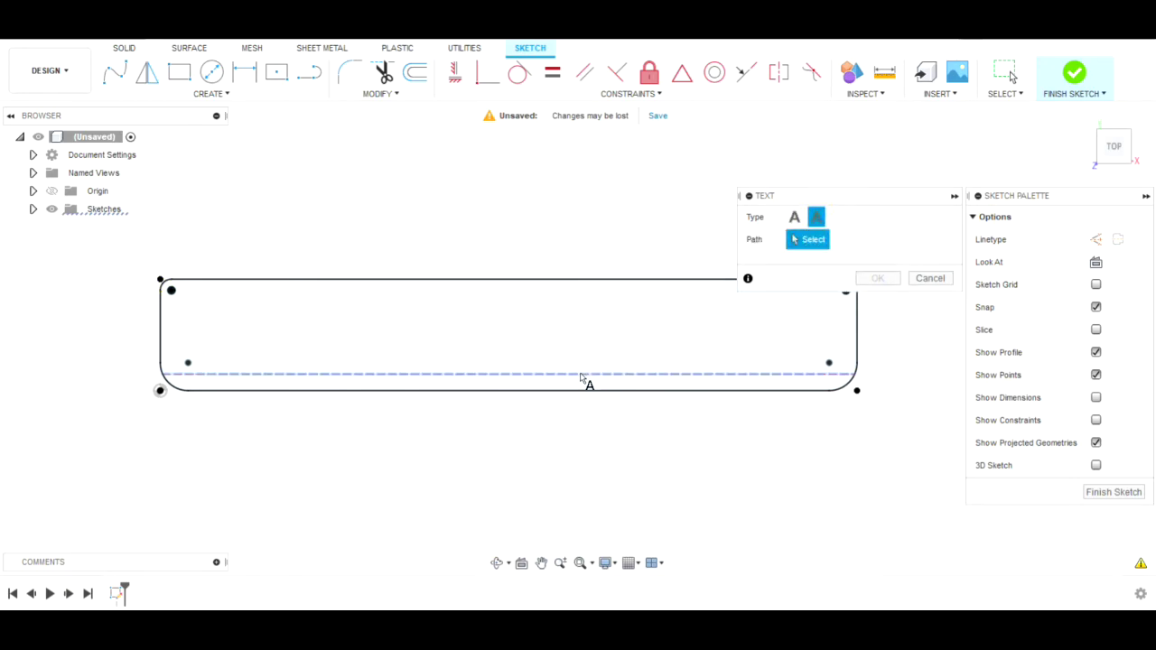
left_click(581, 374)
scroll(524, 443, "down", 3)
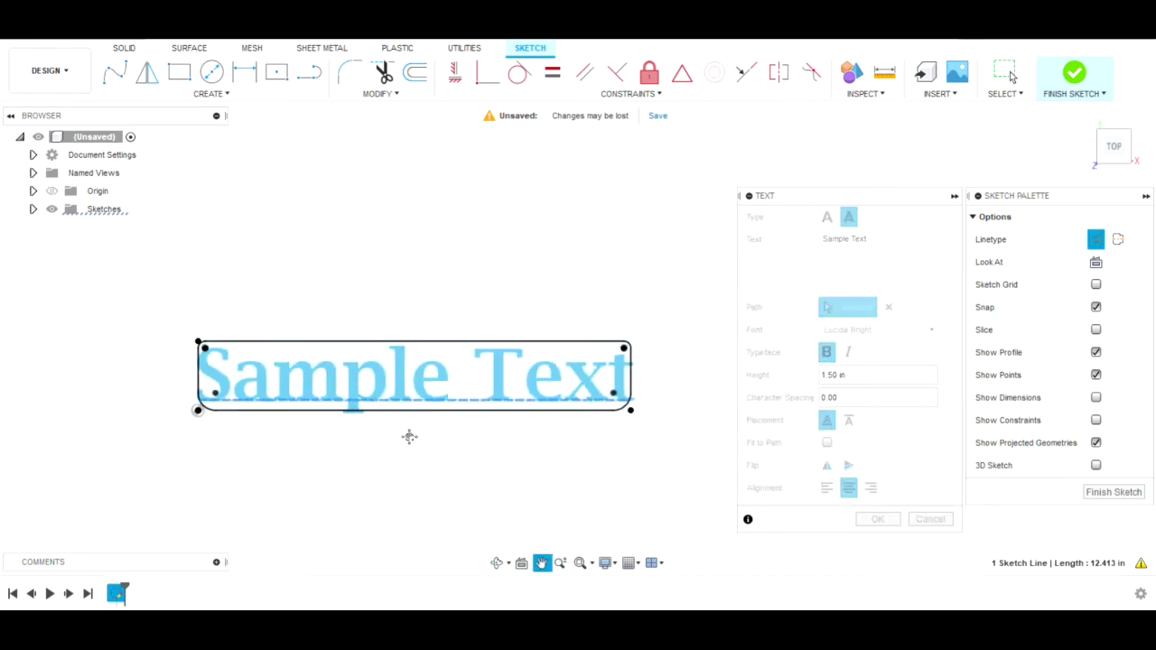
scroll(481, 397, "up", 3)
scroll(454, 425, "down", 1)
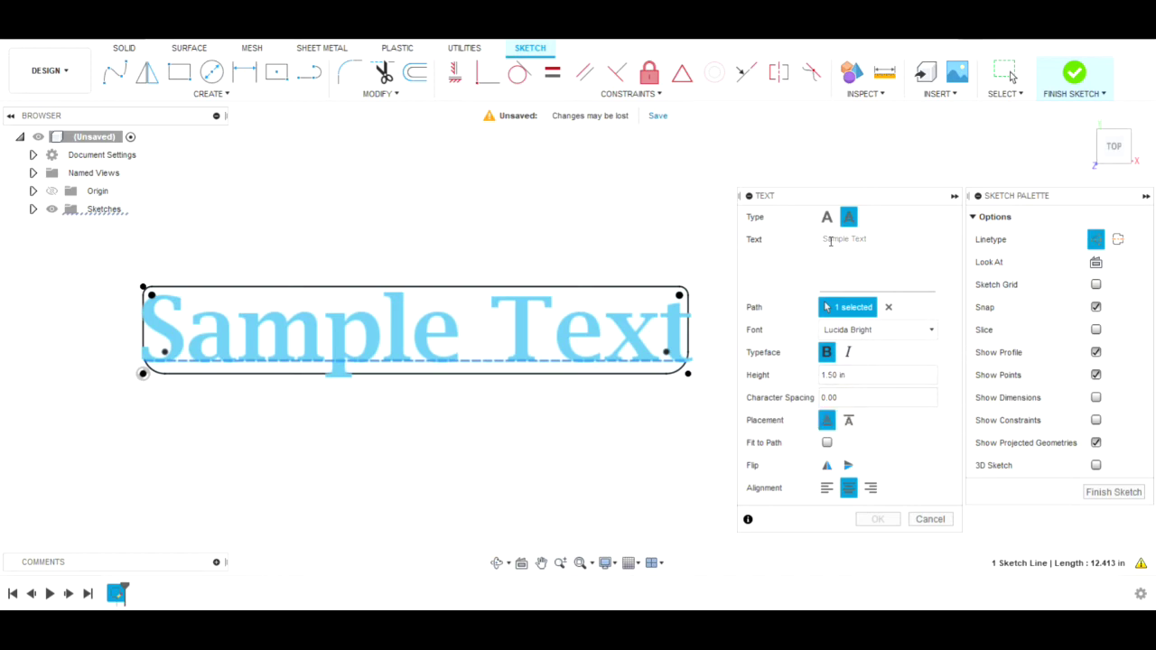
Step: Enter the family name in capital letters as the text on the path and create it
type("BE")
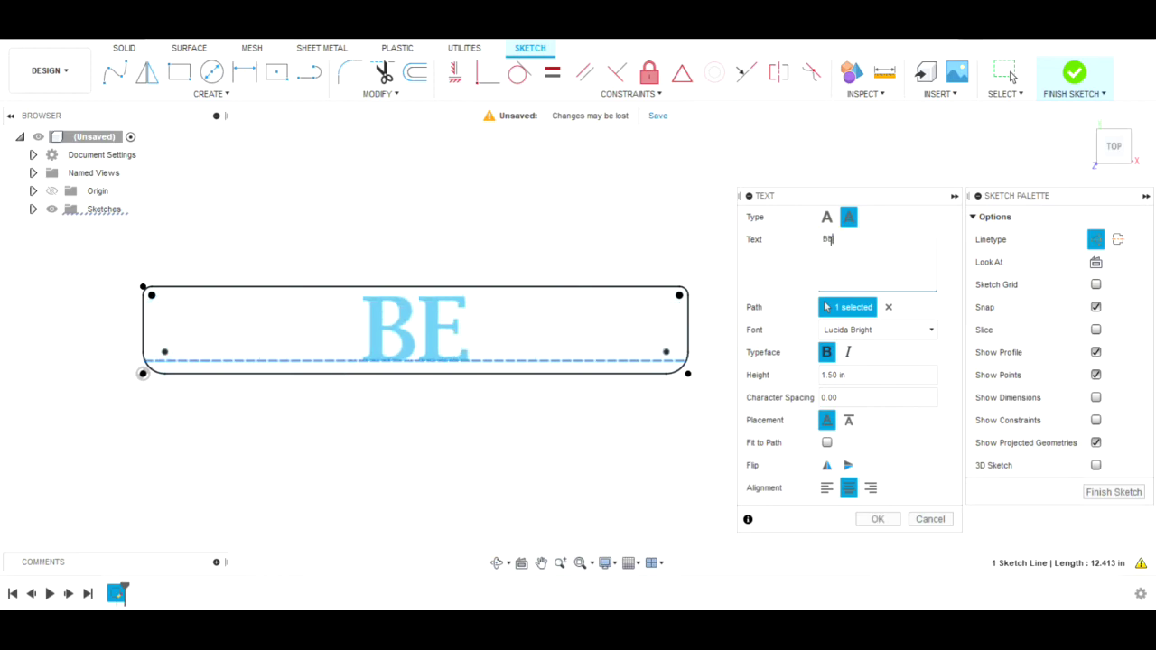
type("RUMEN")
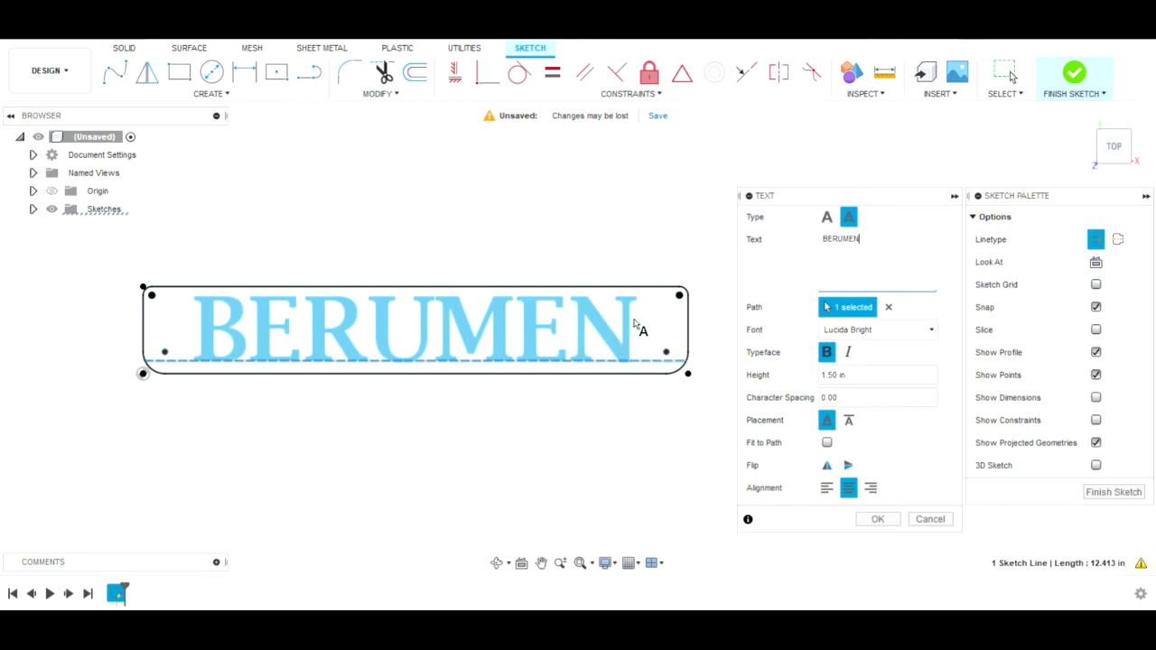
left_click(1096, 241)
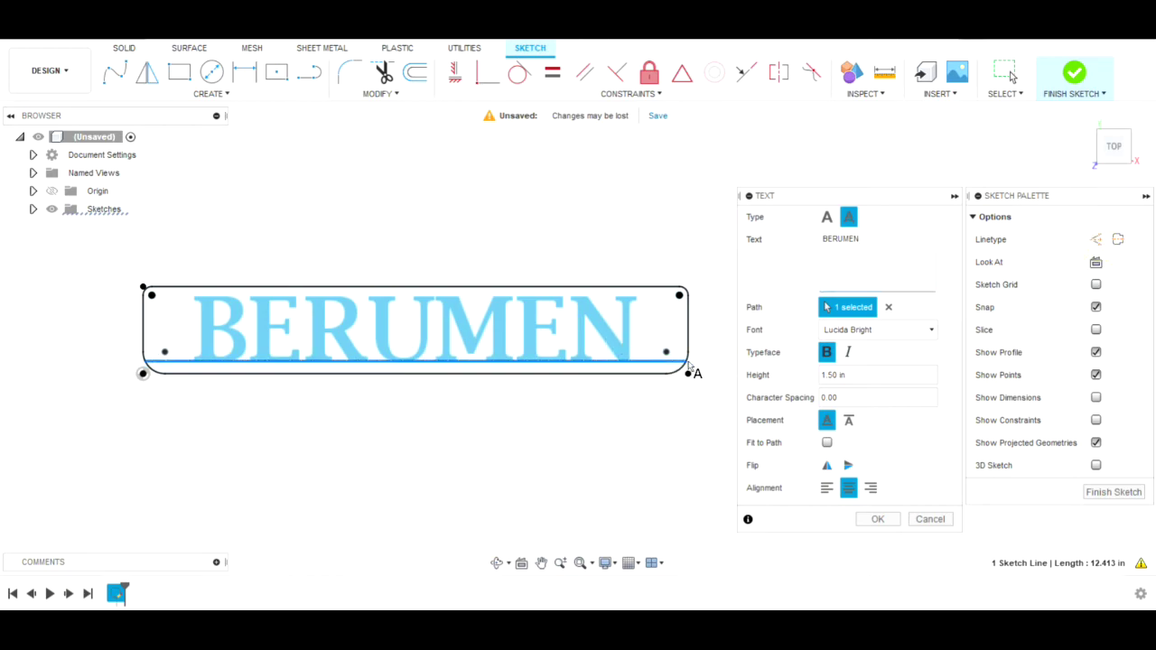
left_click(876, 520)
Step: Explode the name text into editable sketch curves
mouse_move(410, 422)
middle_mouse_down()
mouse_move(554, 421)
mouse_move(557, 431)
mouse_move(472, 479)
middle_mouse_up()
scroll(553, 424, "up", 2)
scroll(539, 433, "up", 1)
scroll(539, 433, "down", 1)
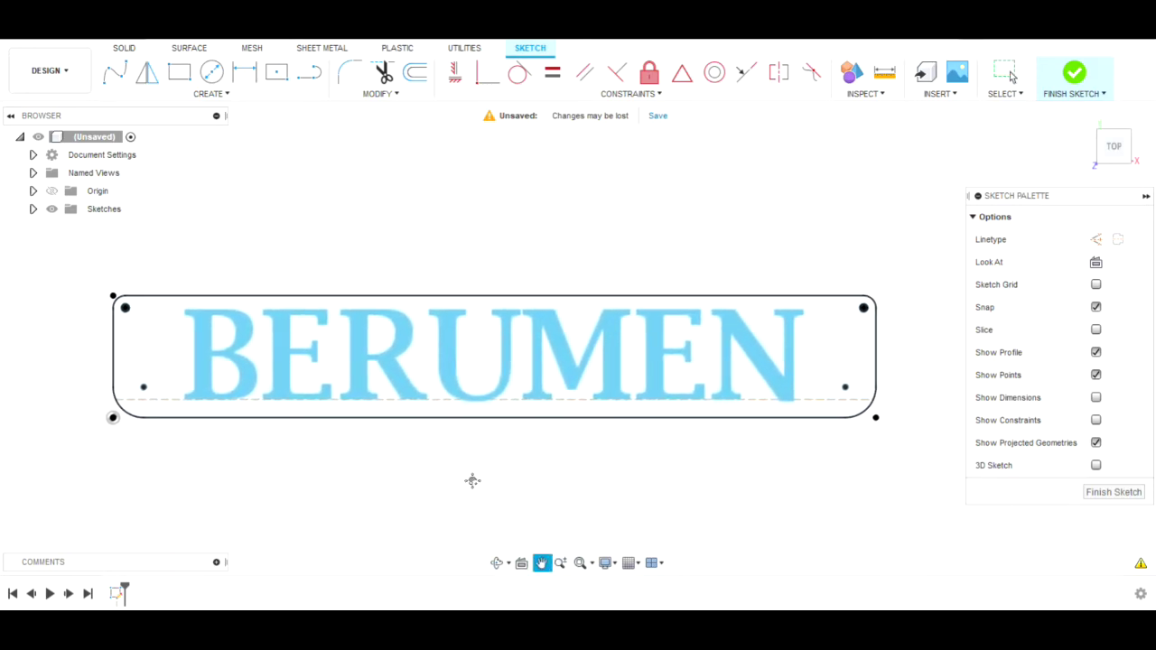
left_click(748, 338)
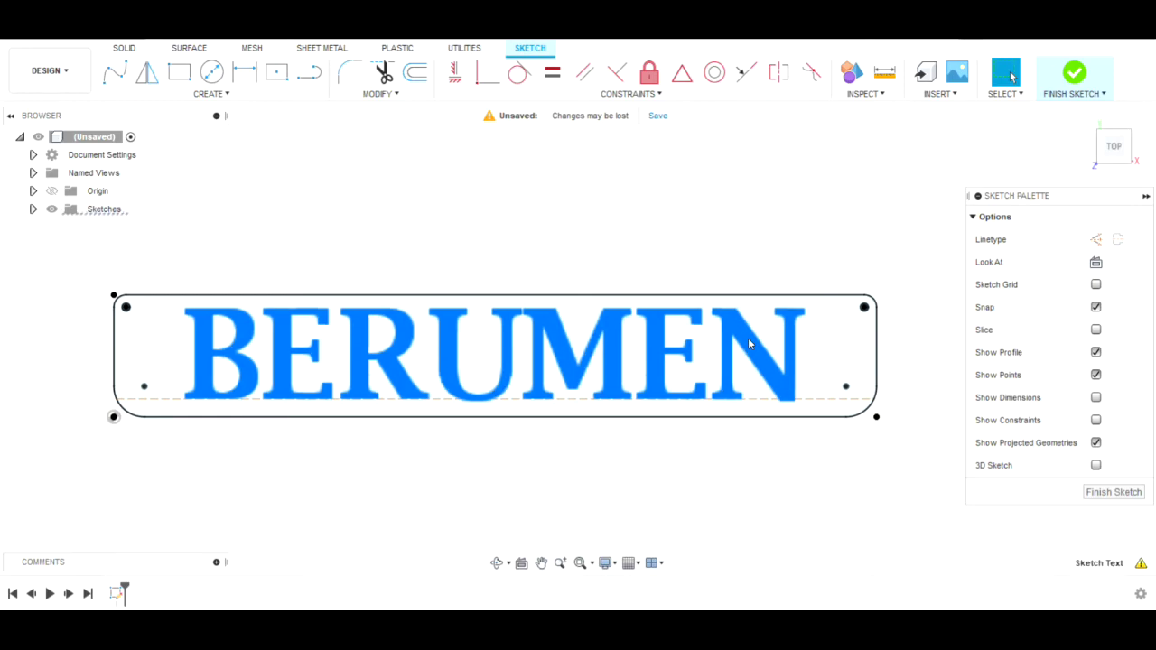
right_click(747, 338)
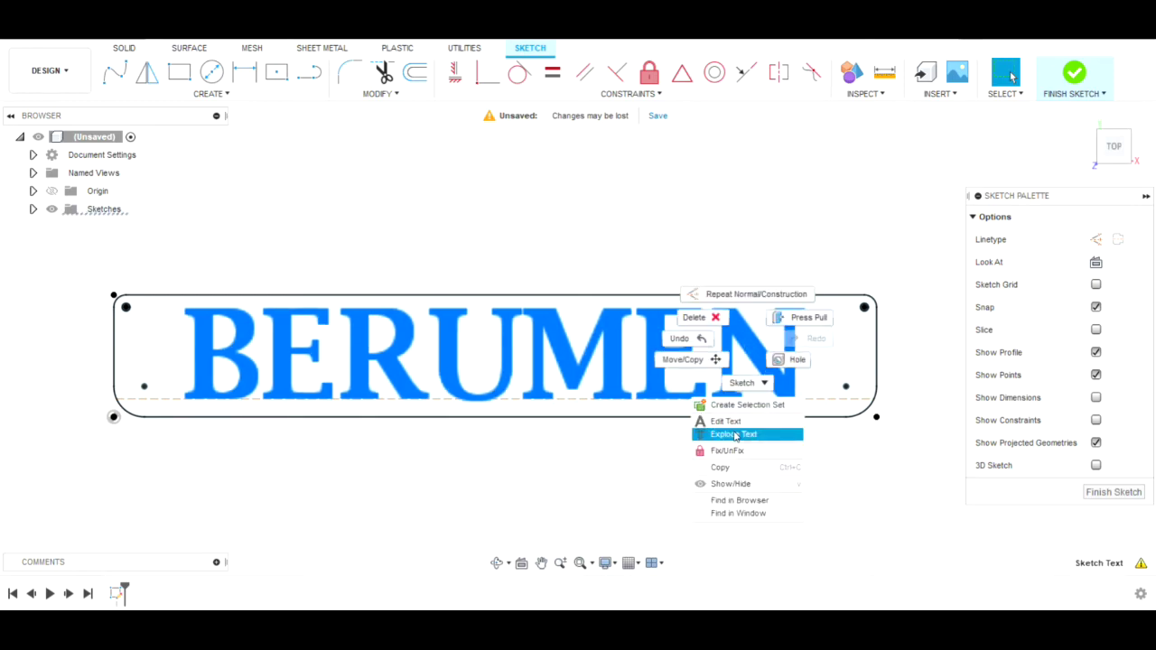
left_click(734, 436)
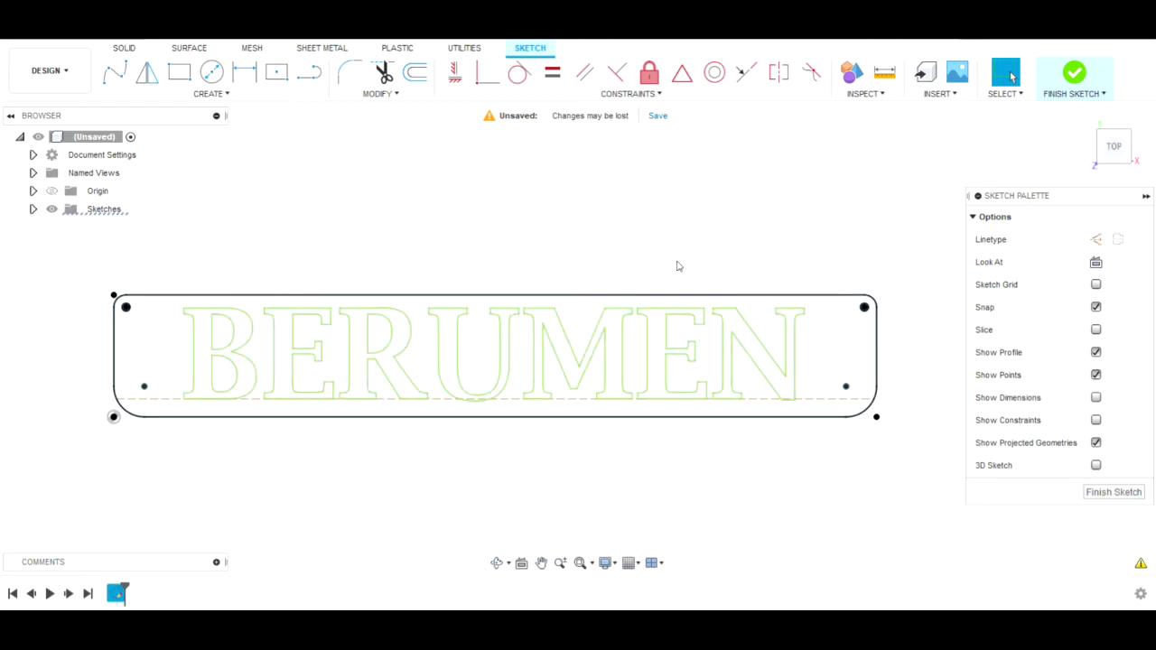
Step: Draw a narrow bridge between the upper serifs of the U and the M, with short horizontal lines along their upper and lower edges
scroll(542, 257, "up", 3)
mouse_move(555, 279)
middle_mouse_down()
mouse_move(548, 169)
mouse_move(514, 225)
middle_mouse_up()
key("p")
scroll(511, 227, "up", 4)
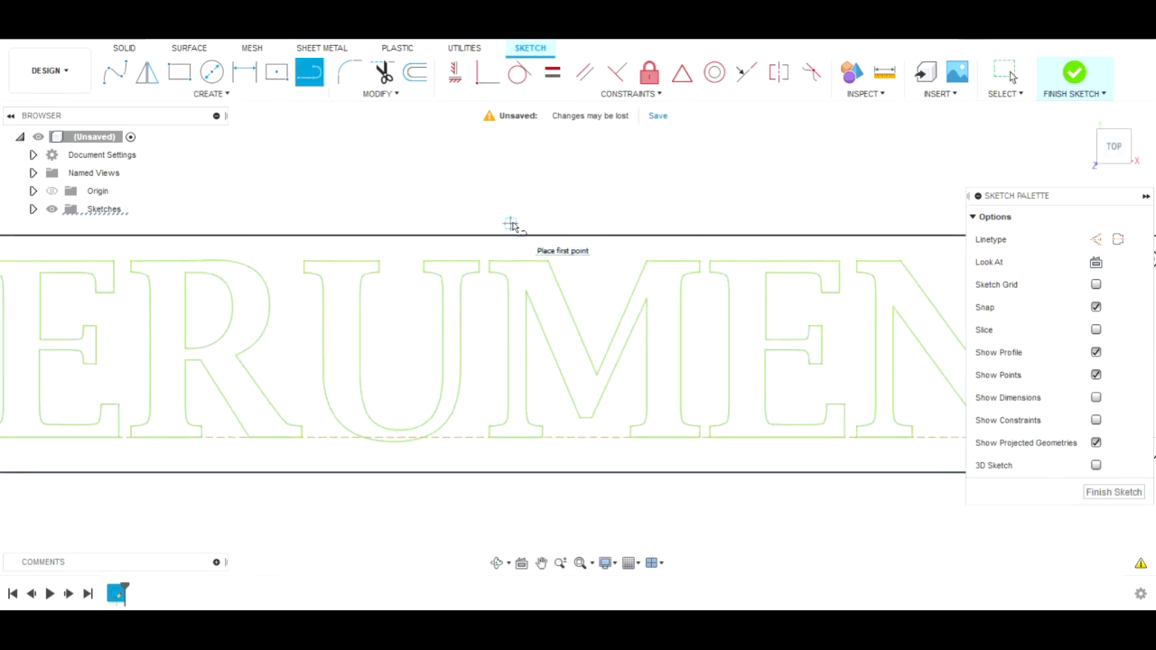
left_click(462, 283)
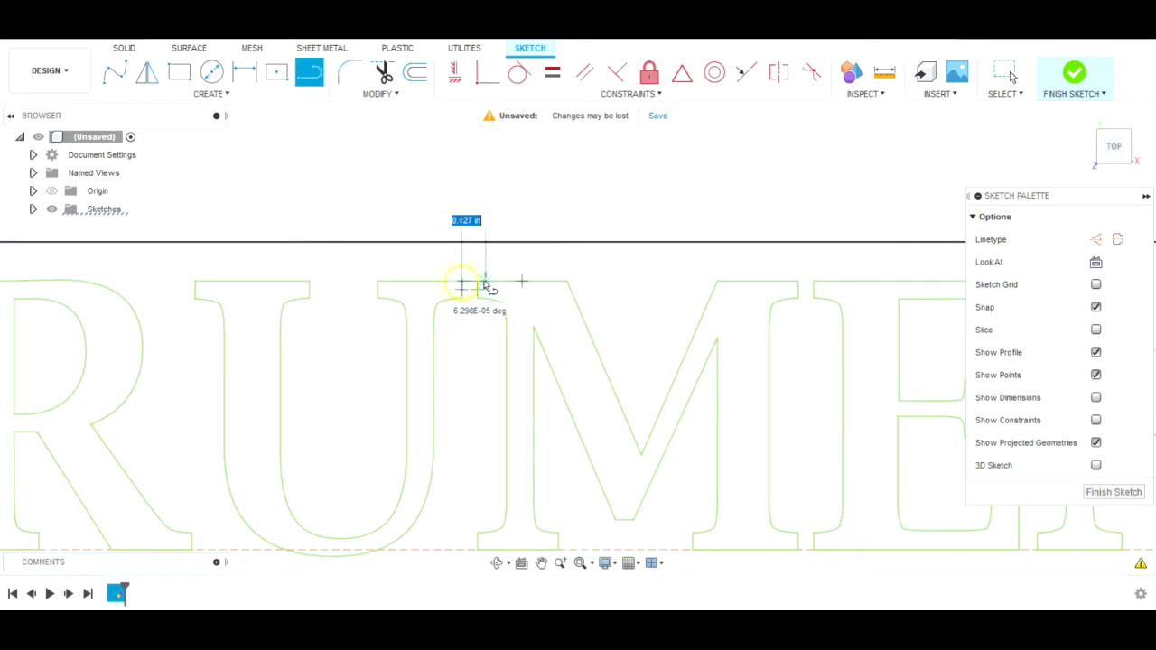
double_click(476, 281)
left_click(477, 298)
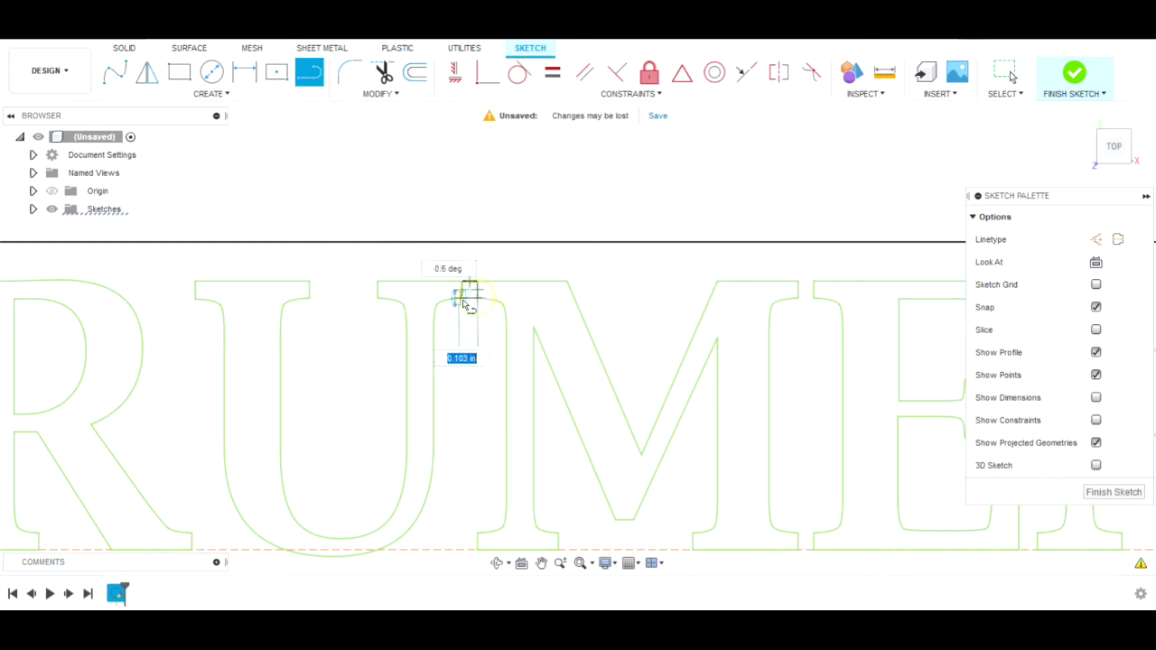
double_click(463, 298)
Step: Trim the two vertical serif edges inside the bridge between the U and the M
key("t")
scroll(475, 315, "up", 3)
left_click(489, 273)
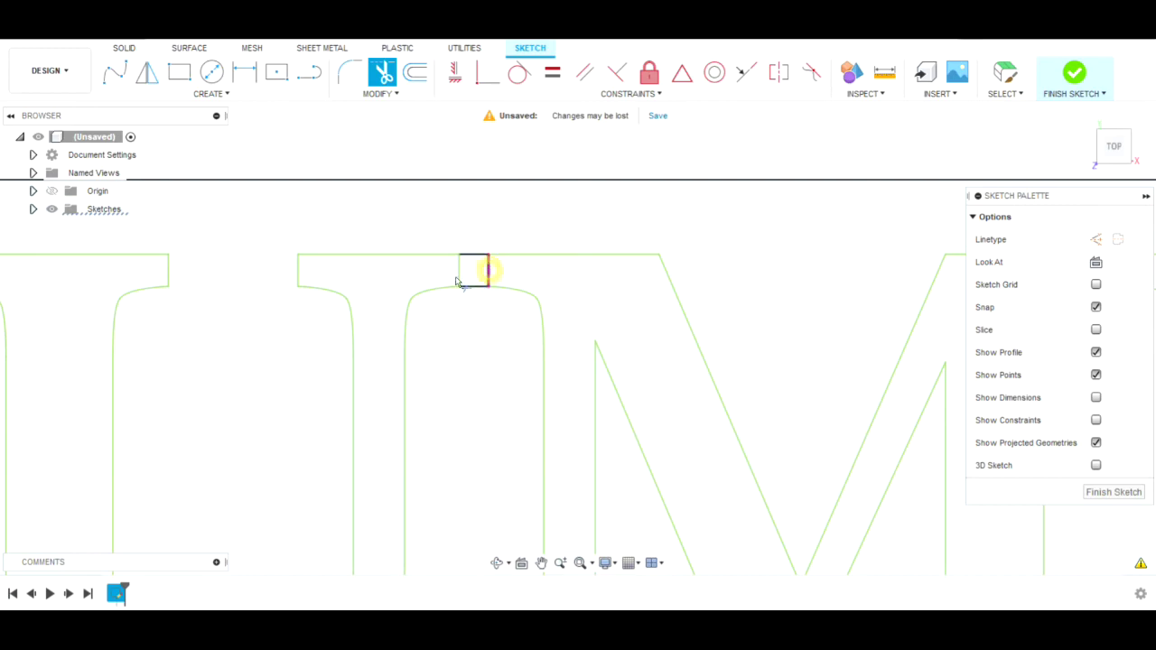
left_click(461, 271)
scroll(439, 316, "down", 5)
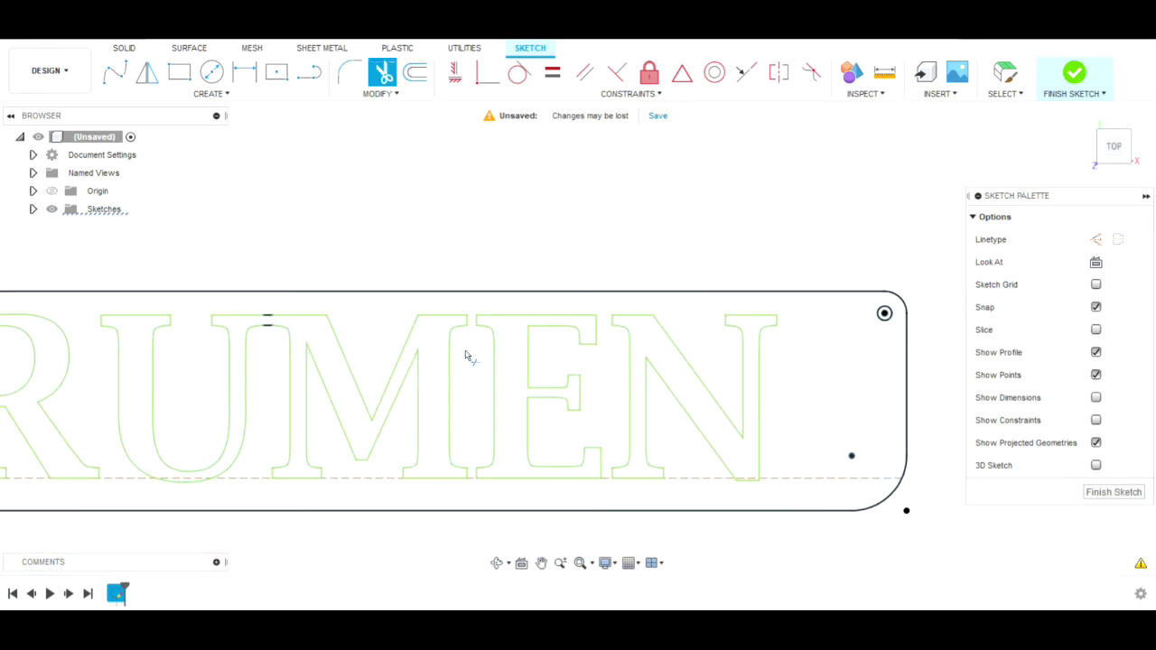
Step: Draw two short horizontal lines bridging the gap between the upper serifs of the M and the second E
key("o")
scroll(446, 312, "up", 5)
left_click(413, 300)
left_click(449, 301)
left_click(449, 264)
left_click(413, 264)
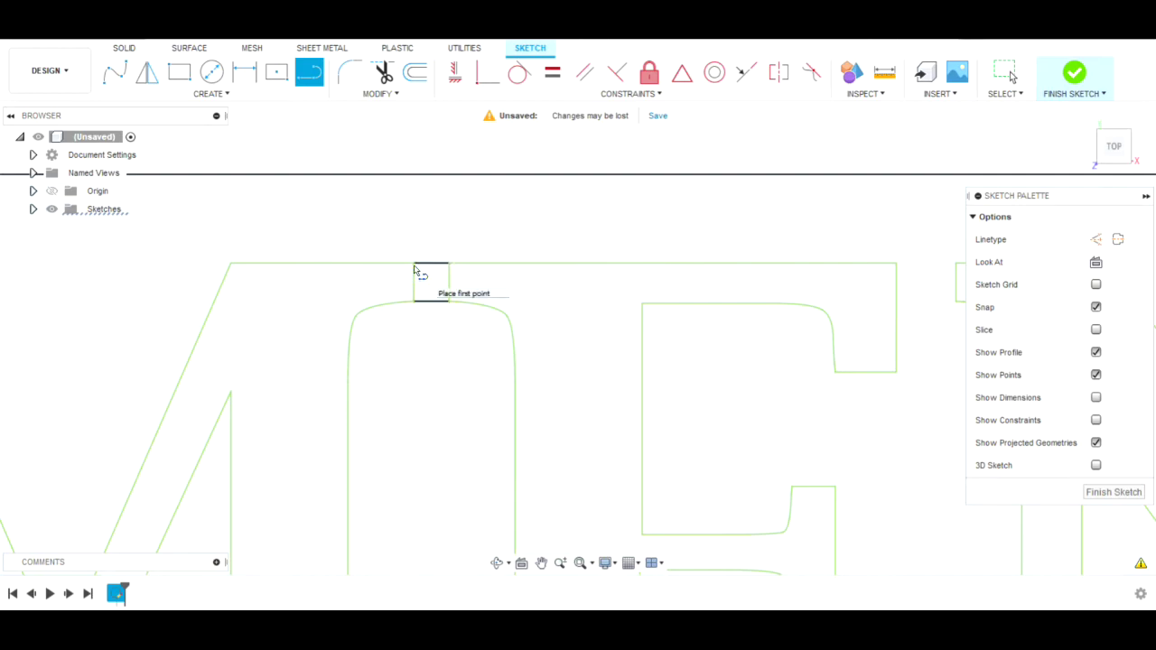
Step: Trim the two vertical serif edges inside the bridge between the M and the second E
key("t")
left_click(417, 284)
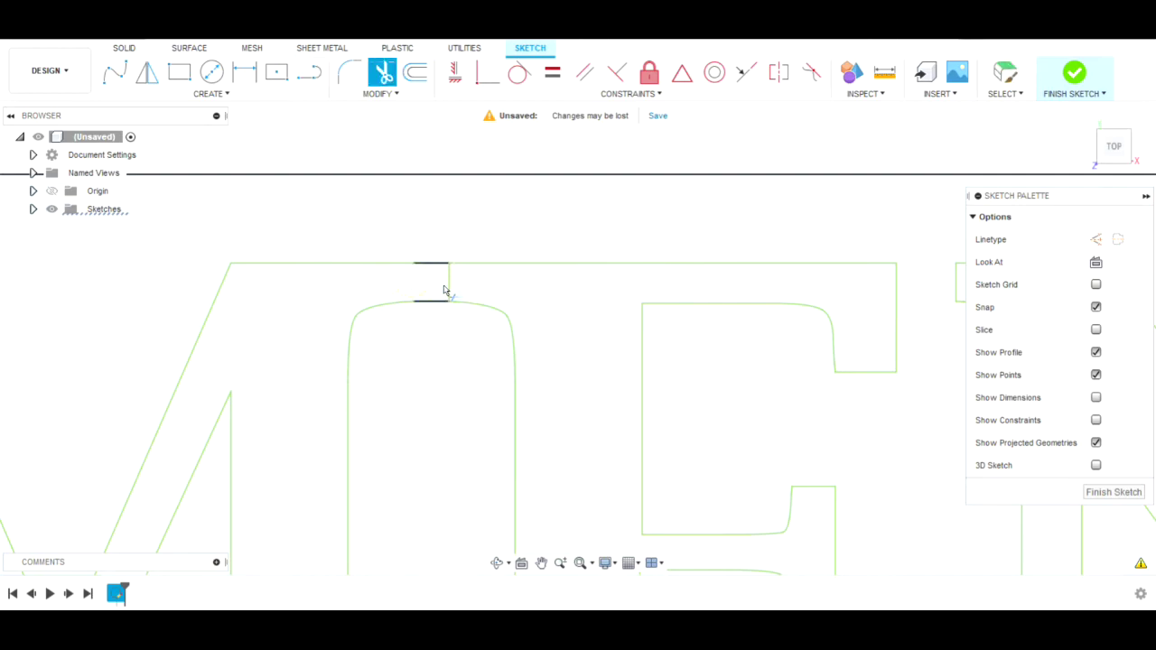
left_click(450, 287)
Step: Examine the gaps between the remaining letters and the enclosed areas inside the B and the R
scroll(464, 394, "down", 3)
scroll(524, 307, "down", 2)
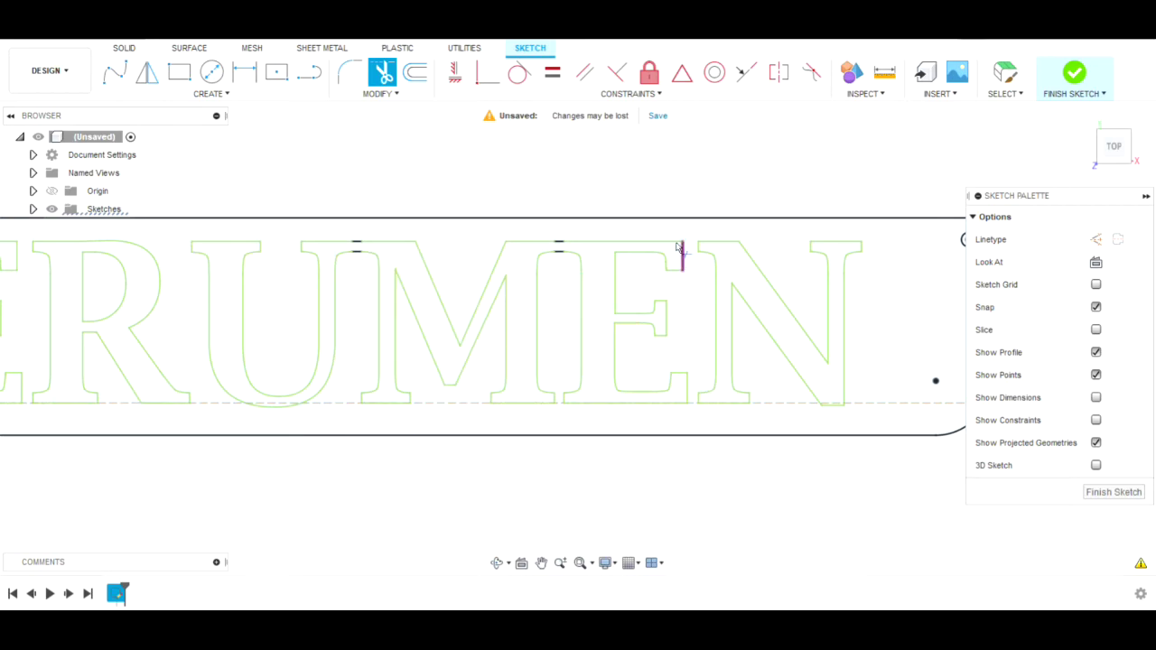
scroll(596, 291, "down", 3)
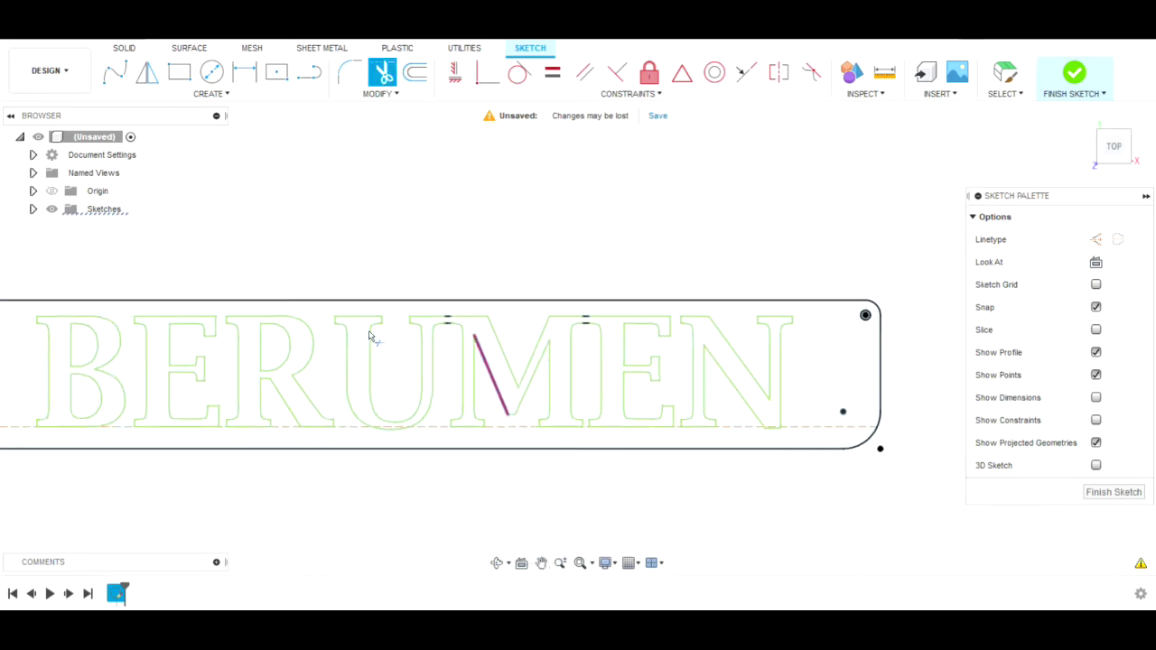
scroll(356, 379, "down", 2)
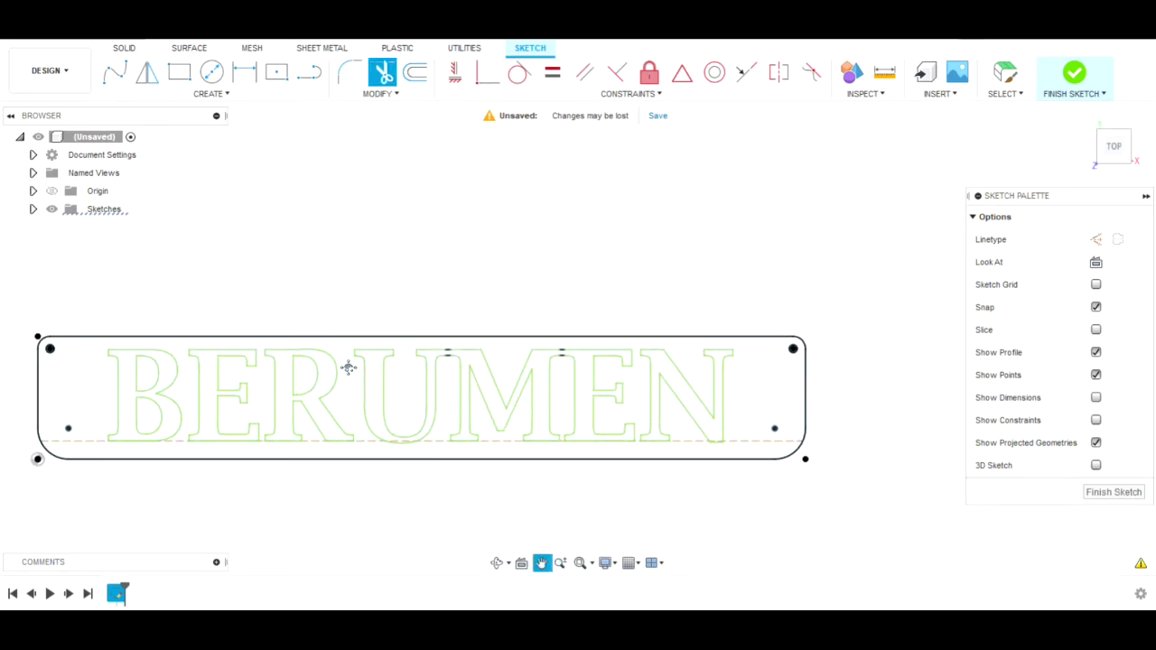
scroll(289, 379, "up", 3)
scroll(304, 339, "up", 2)
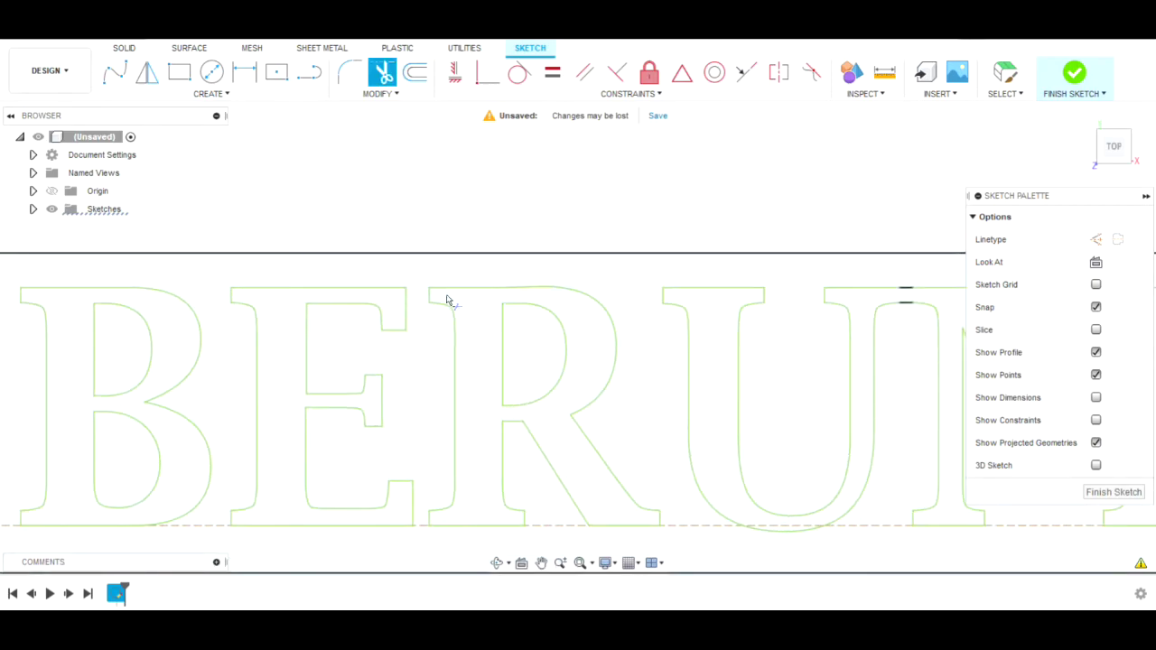
scroll(495, 509, "down", 2)
mouse_move(858, 437)
middle_mouse_down()
mouse_move(599, 405)
mouse_move(135, 418)
middle_mouse_up()
scroll(206, 383, "up", 1)
scroll(205, 383, "up", 3)
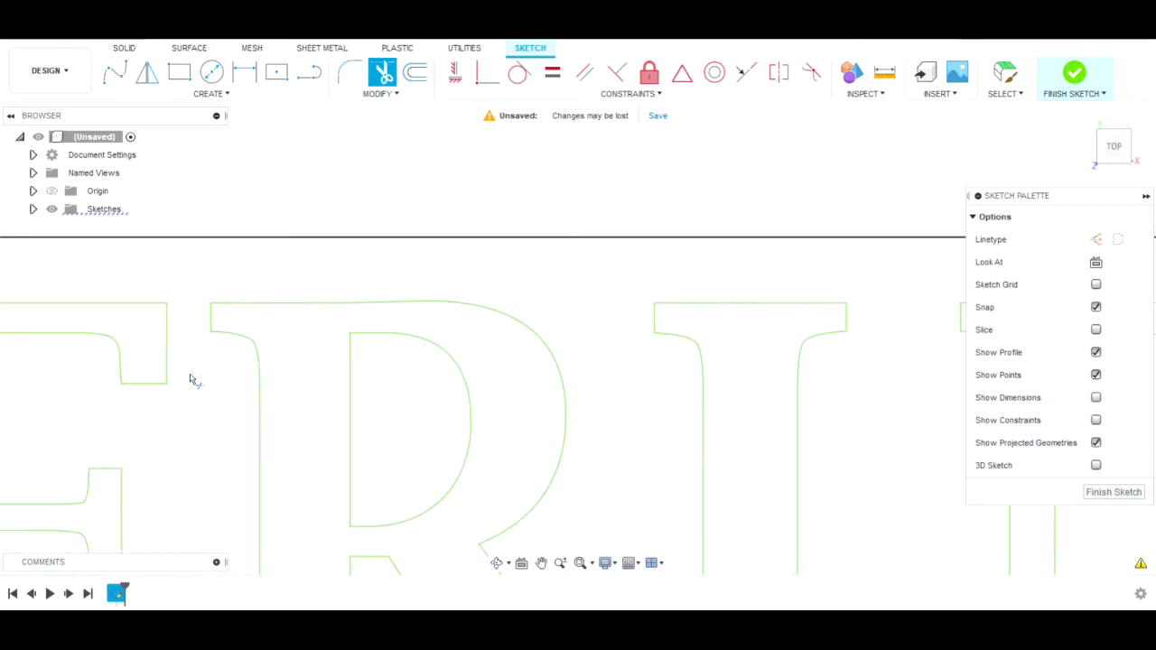
scroll(748, 461, "down", 4)
scroll(758, 373, "down", 1)
scroll(583, 364, "up", 4)
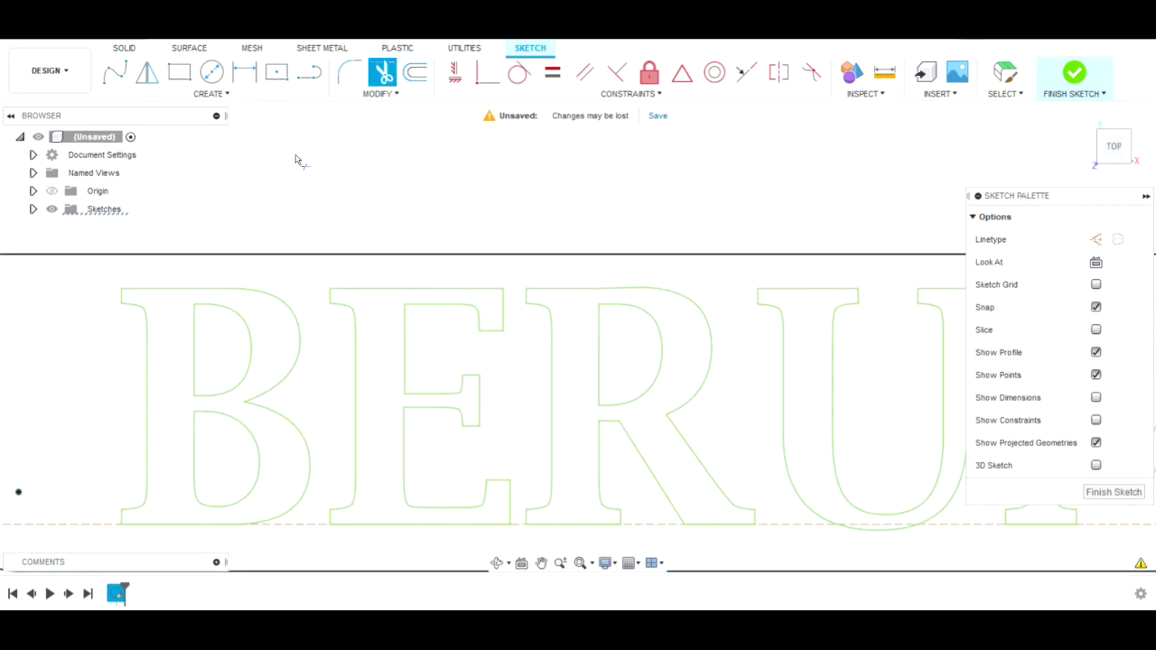
Step: Draw two short vertical lines in the R connecting its enclosed bowl with the opening between its legs
left_click(308, 72)
middle_click_drag(749, 406, 660, 322)
scroll(660, 322, "down", 1)
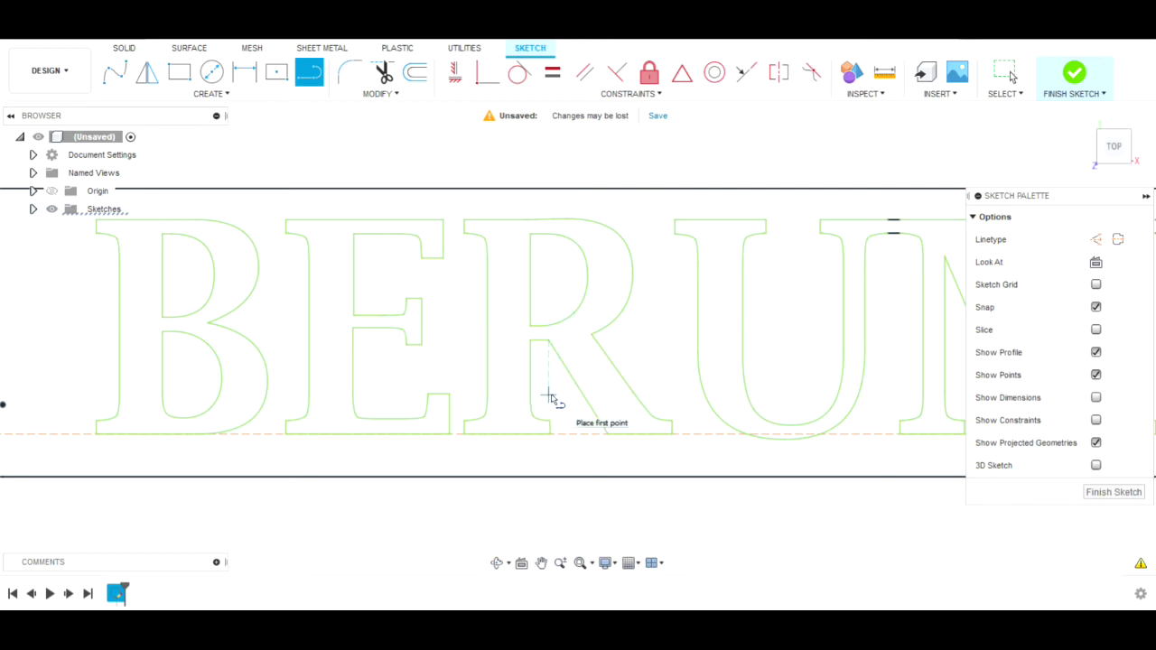
scroll(536, 347, "up", 3)
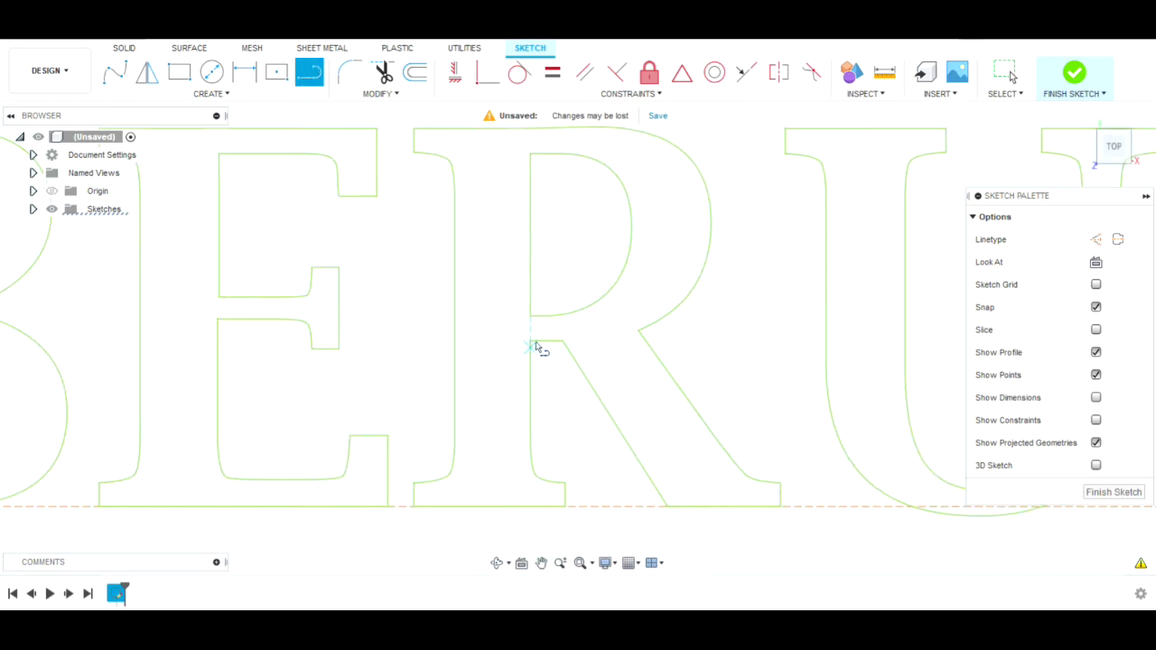
left_click(530, 317)
left_click(530, 353)
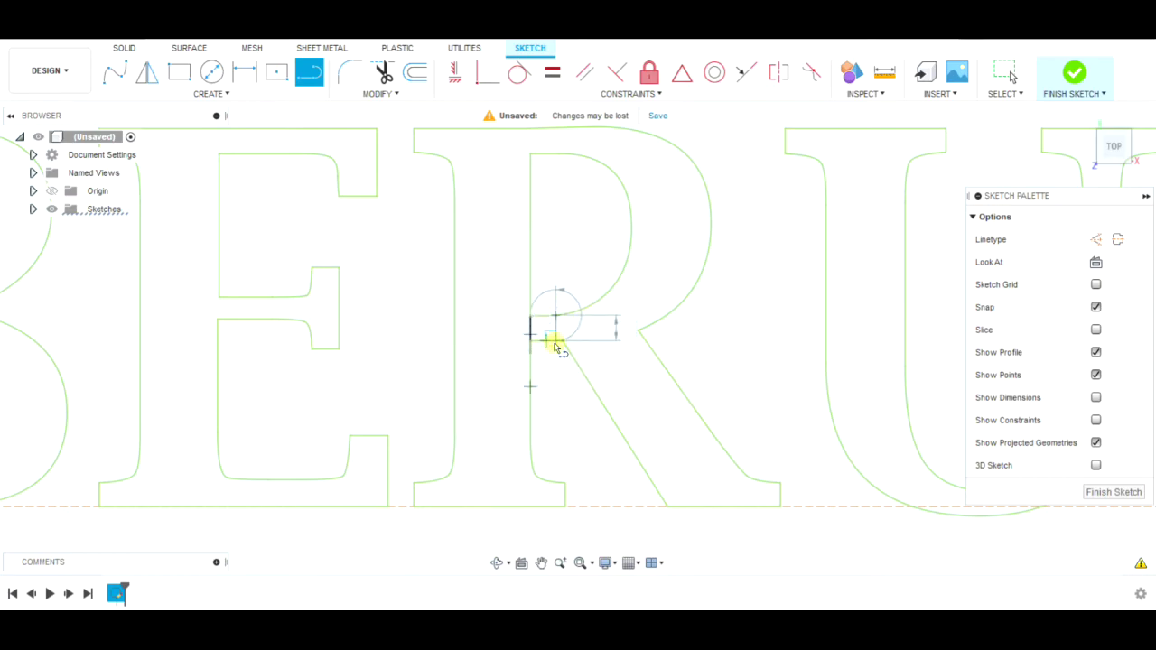
Step: Trim the horizontal edges between the two connecting lines in the R to open its bowl
key("t")
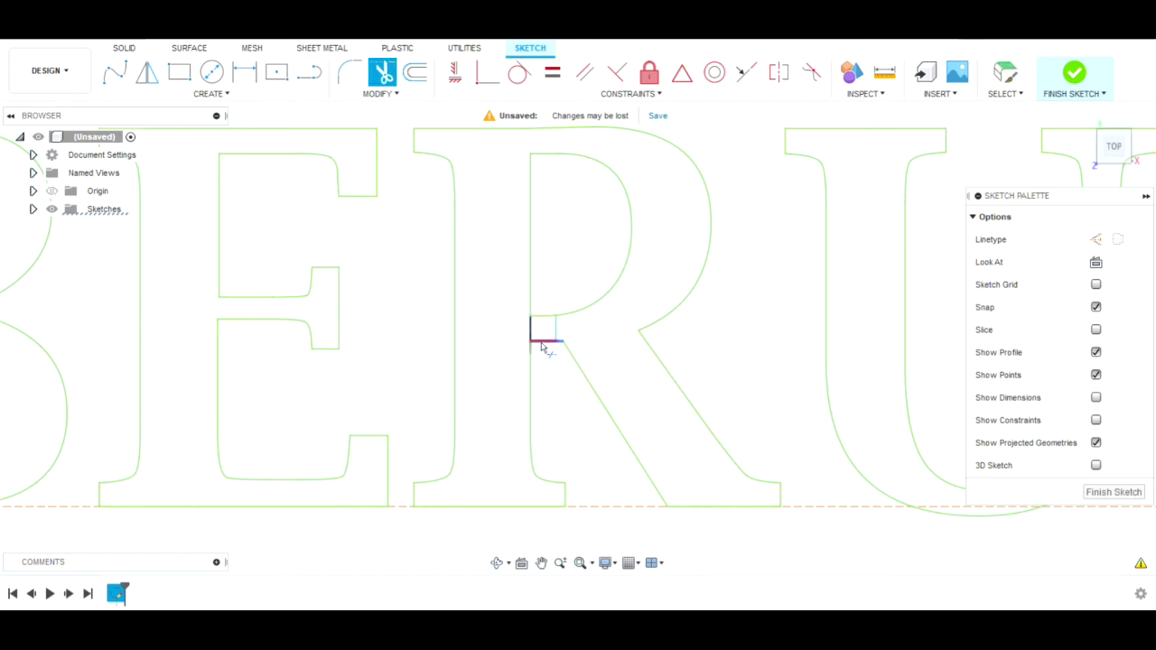
left_click(543, 343)
left_click(539, 320)
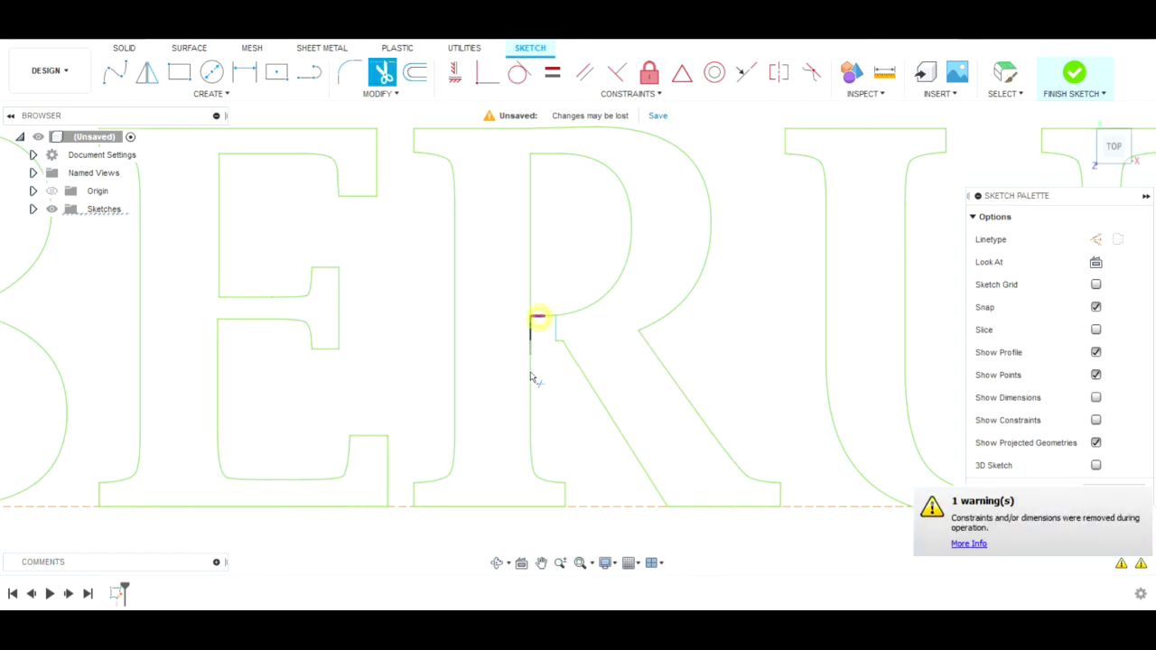
left_click(545, 317)
Step: Draw two full-height vertical lines through the B, one along the stem's inner edge and one slightly right of it
middle_click_drag(568, 353, 501, 261)
scroll(479, 267, "down", 2)
key("p")
mouse_move(441, 313)
middle_mouse_down()
mouse_move(472, 397)
mouse_move(441, 259)
middle_mouse_up()
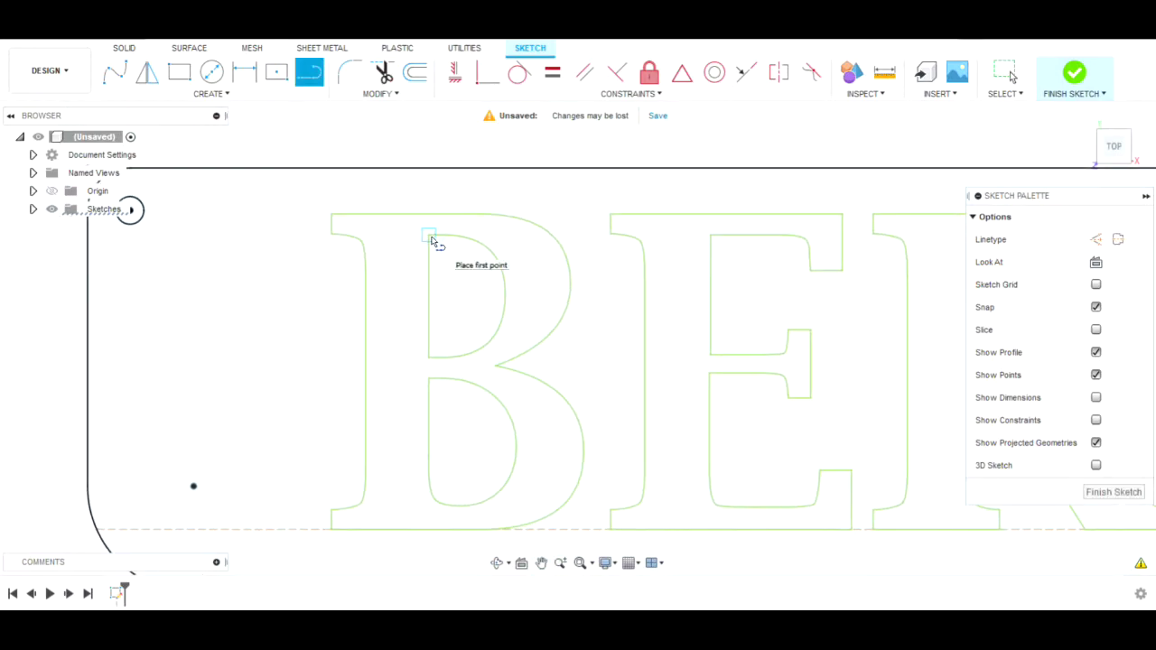
left_click(430, 215)
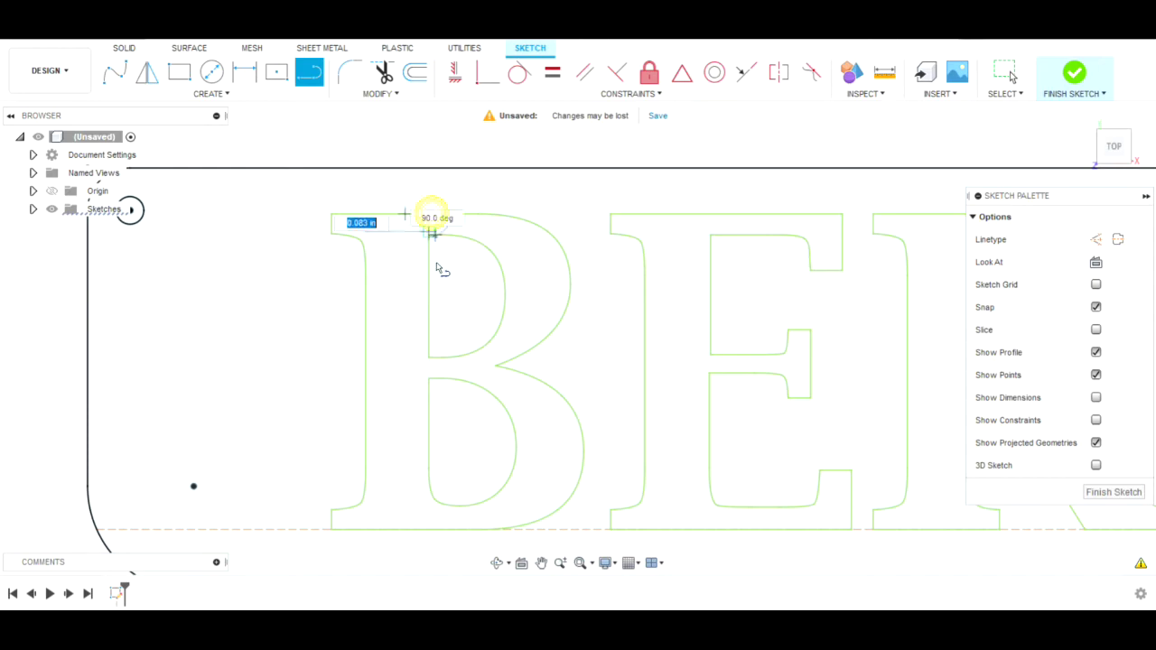
left_click(432, 542)
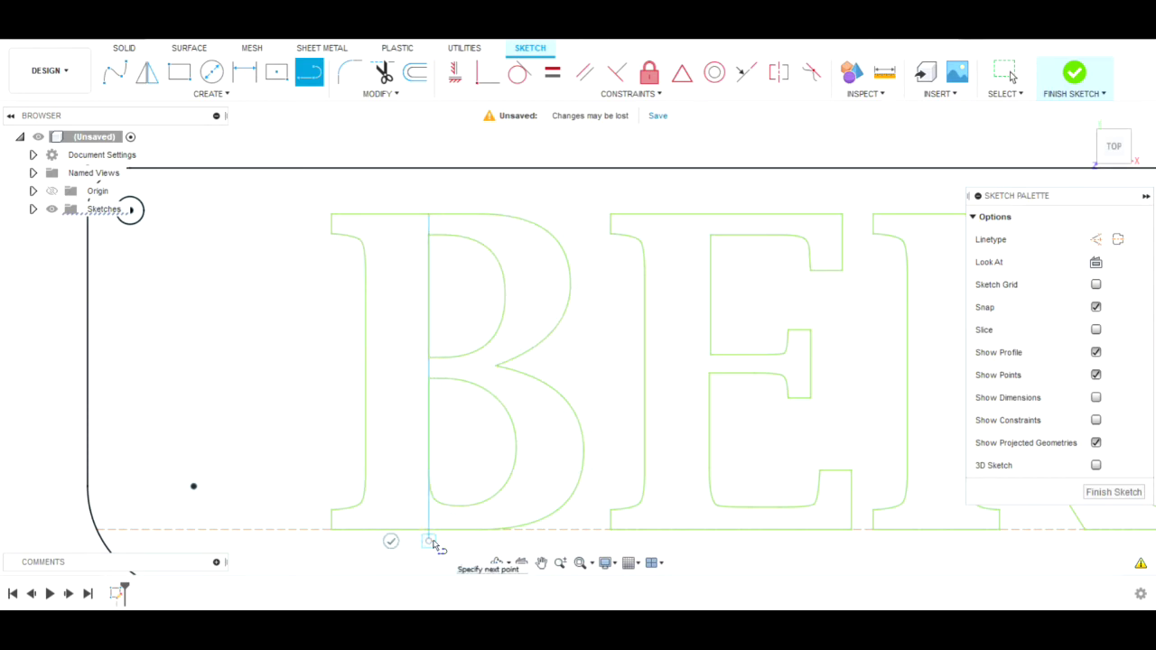
key("Escape")
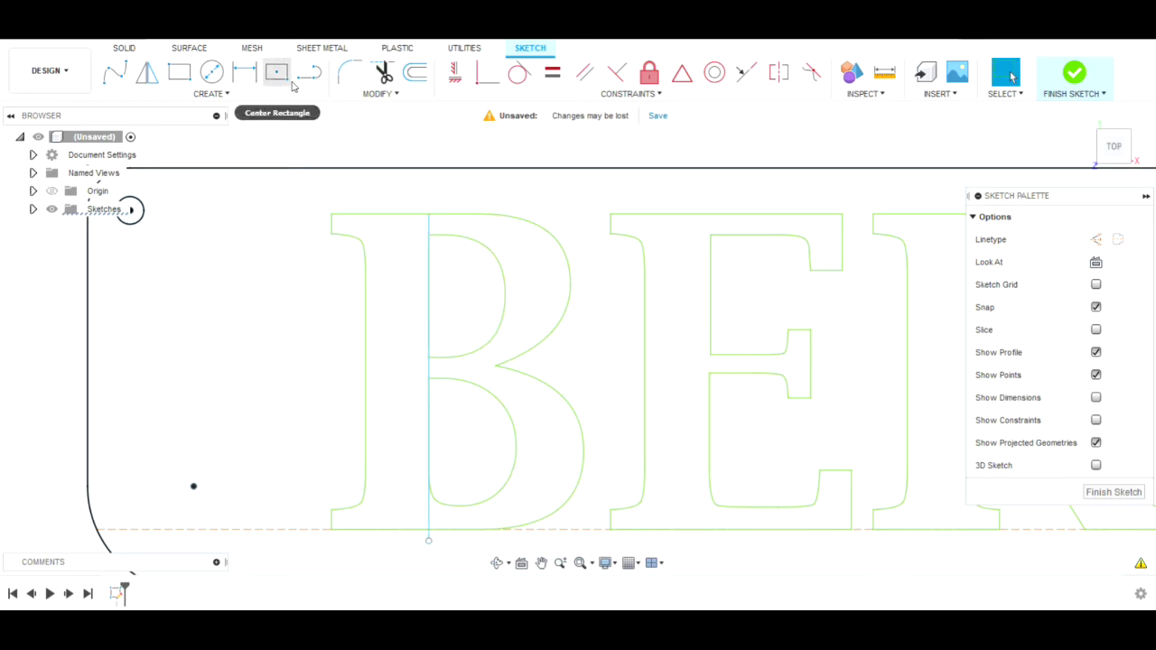
left_click(296, 83)
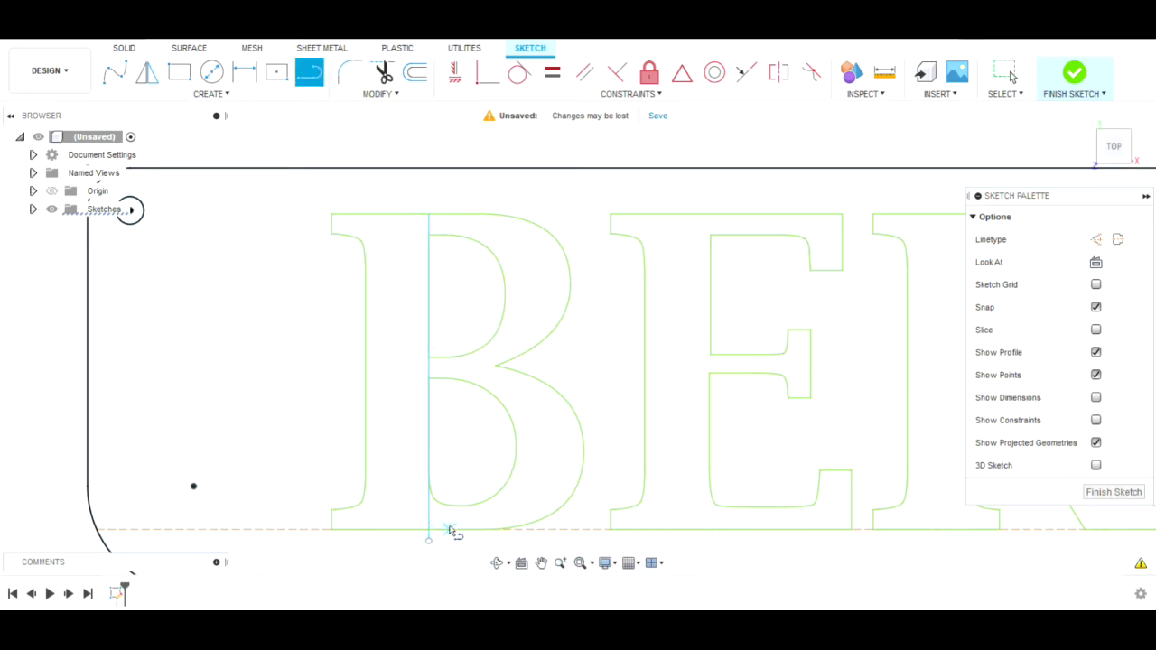
left_click(456, 529)
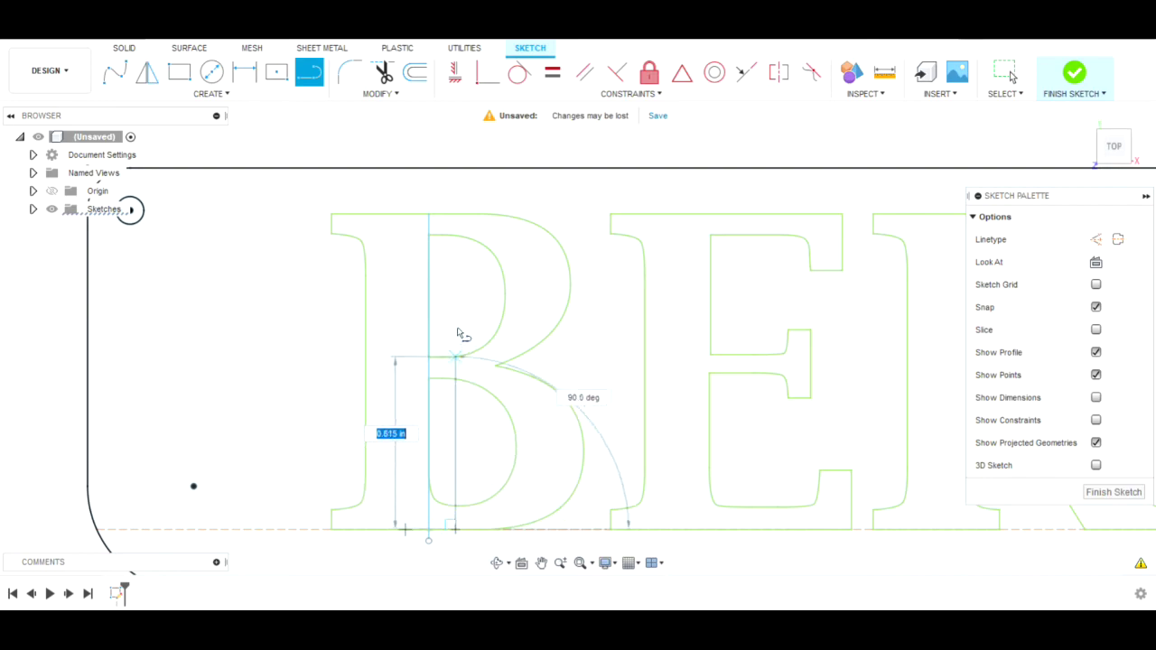
left_click(461, 215)
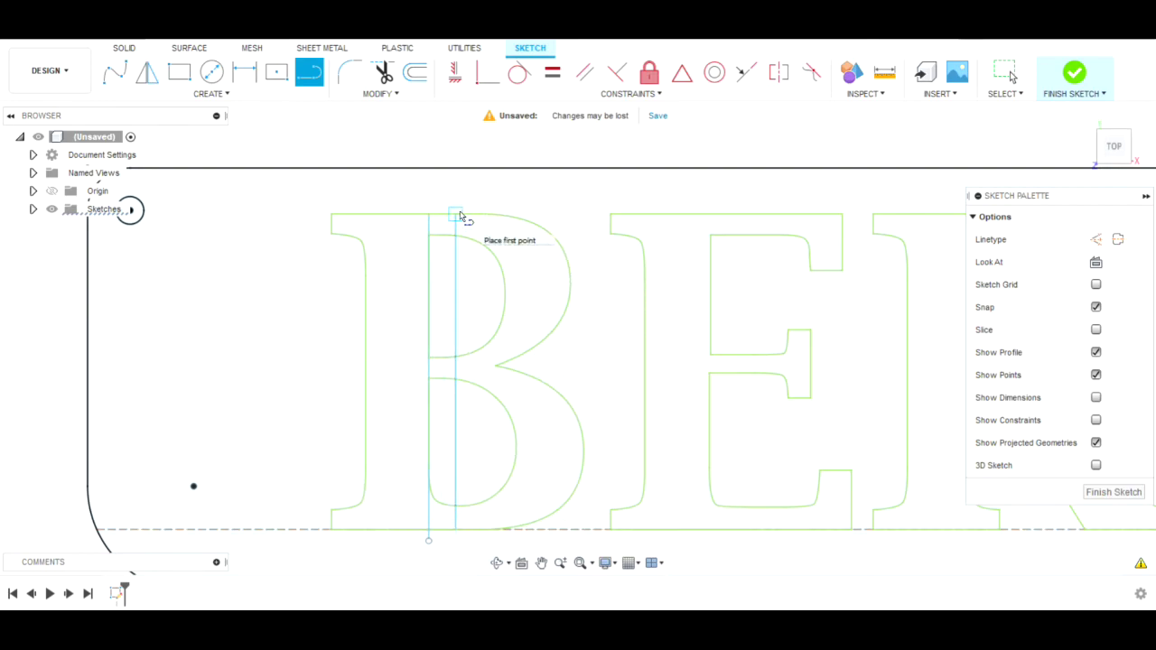
Step: Trim the B's upper and middle edges between the two lines, plus the right-hand line's segments inside both bowls
key("t")
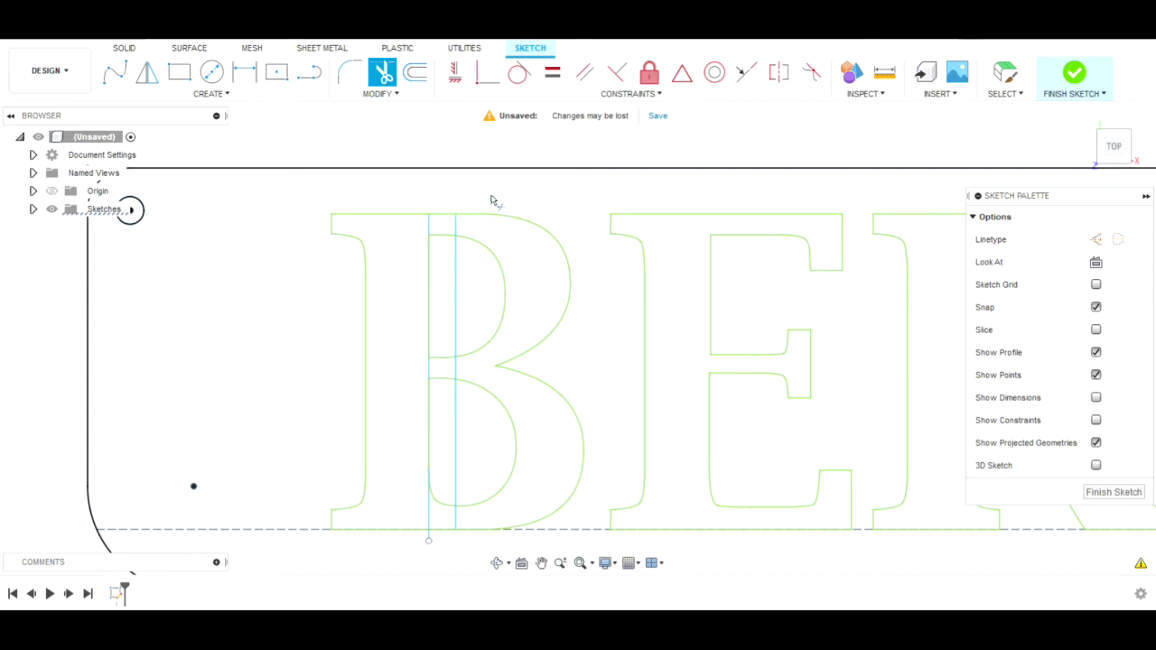
left_click(443, 217)
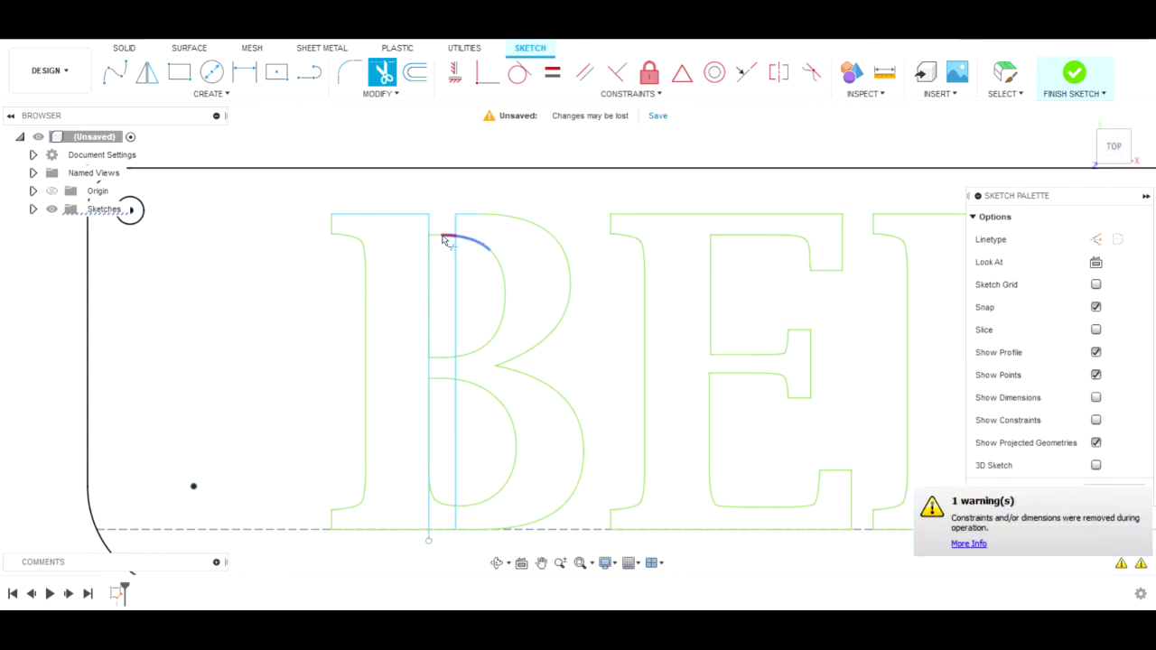
left_click(438, 237)
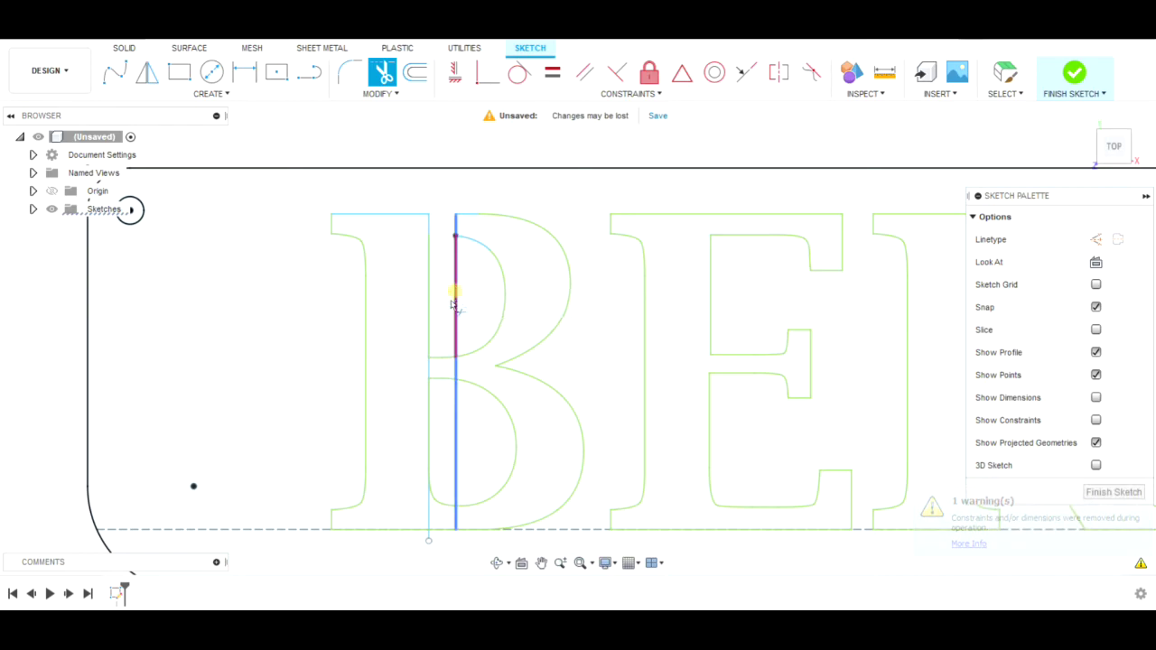
left_click(455, 302)
left_click(442, 360)
left_click(439, 383)
left_click(456, 438)
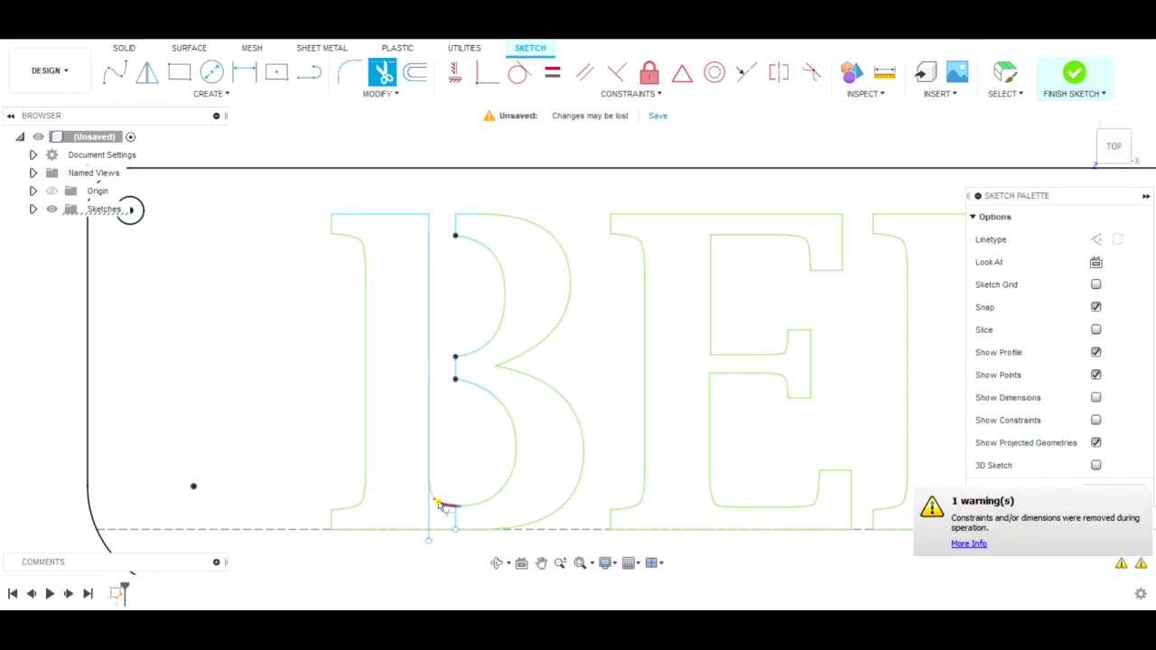
Step: Trim the lower bowl's curved corner and the baseline edge between the two vertical lines in the B
scroll(439, 508, "up", 5)
left_click(439, 490)
middle_click_drag(441, 487, 494, 191)
left_click(506, 375)
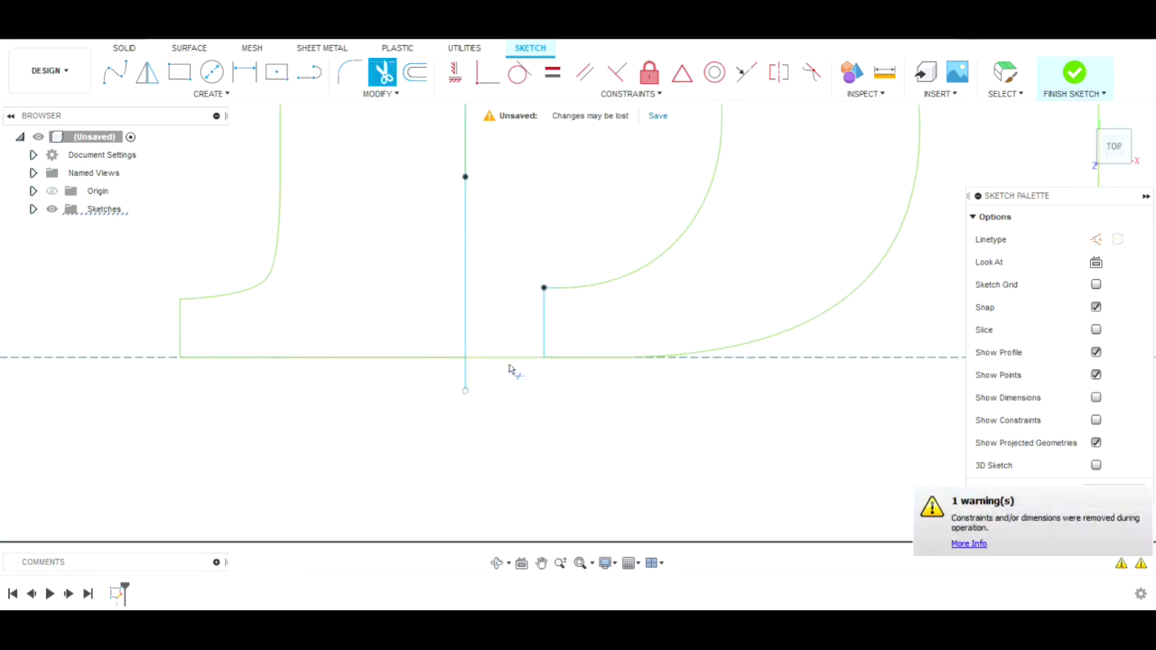
scroll(499, 413, "down", 10)
middle_click_drag(490, 421, 384, 425)
scroll(384, 426, "down", 1)
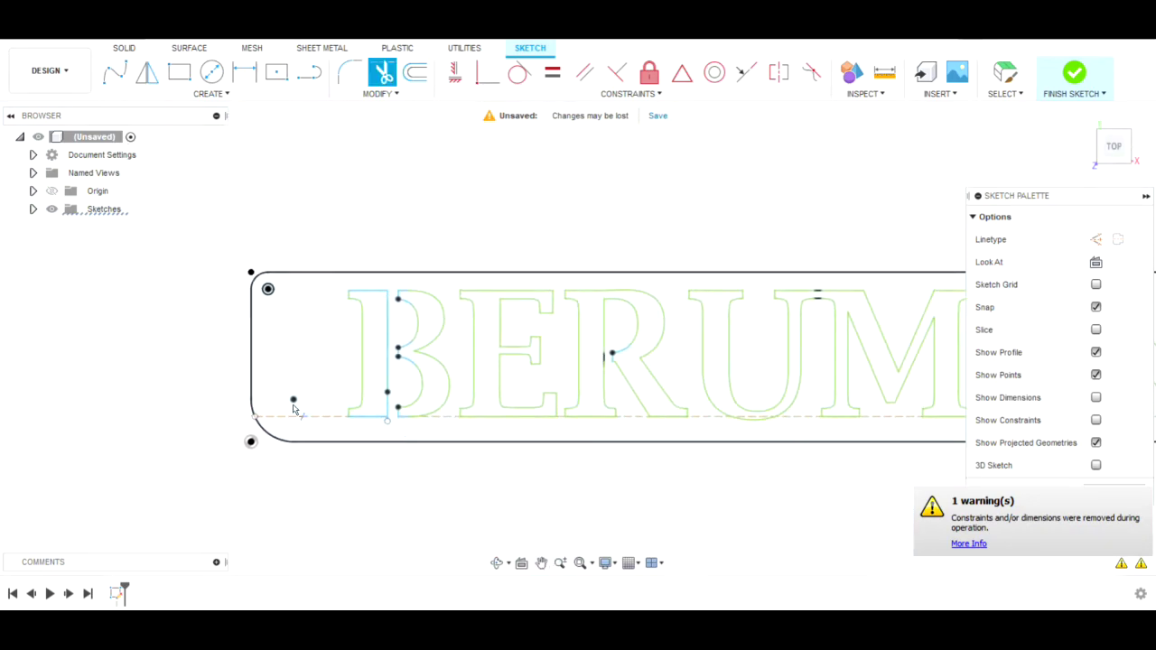
left_click(386, 298)
key("Escape")
Step: Examine the whole plate and the opened letters B and R for remaining enclosed areas or gaps in the outlines
scroll(479, 365, "down", 3)
mouse_move(587, 365)
middle_mouse_down()
mouse_move(364, 351)
mouse_move(388, 343)
middle_mouse_up()
scroll(400, 364, "up", 2)
scroll(389, 343, "down", 2)
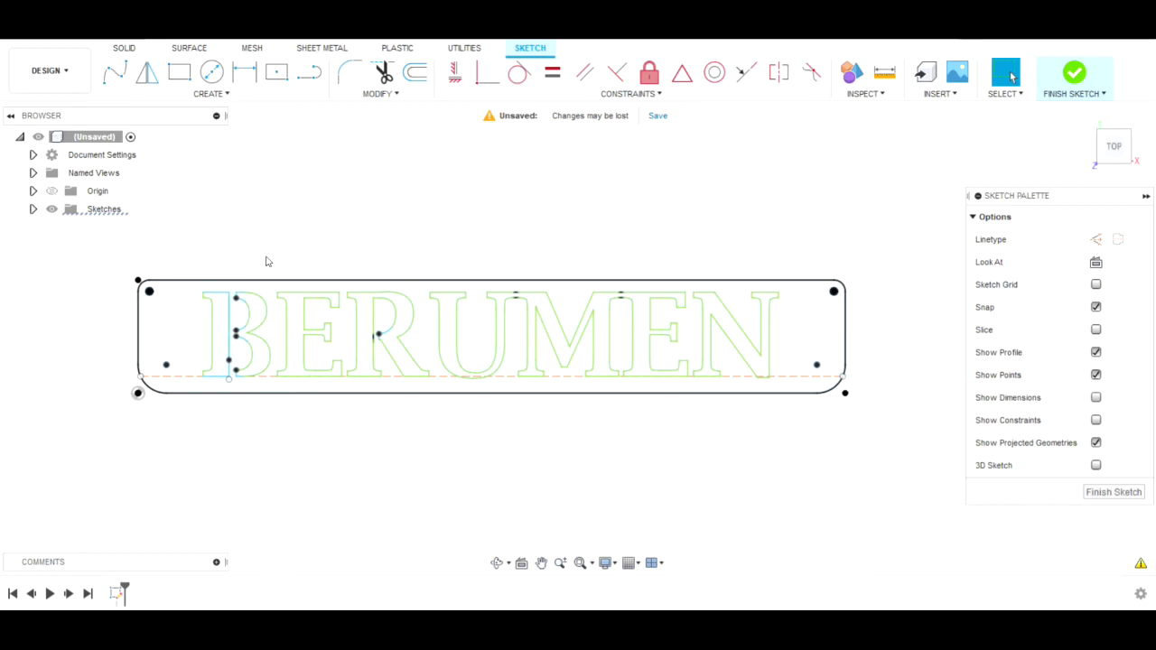
scroll(390, 334, "up", 4)
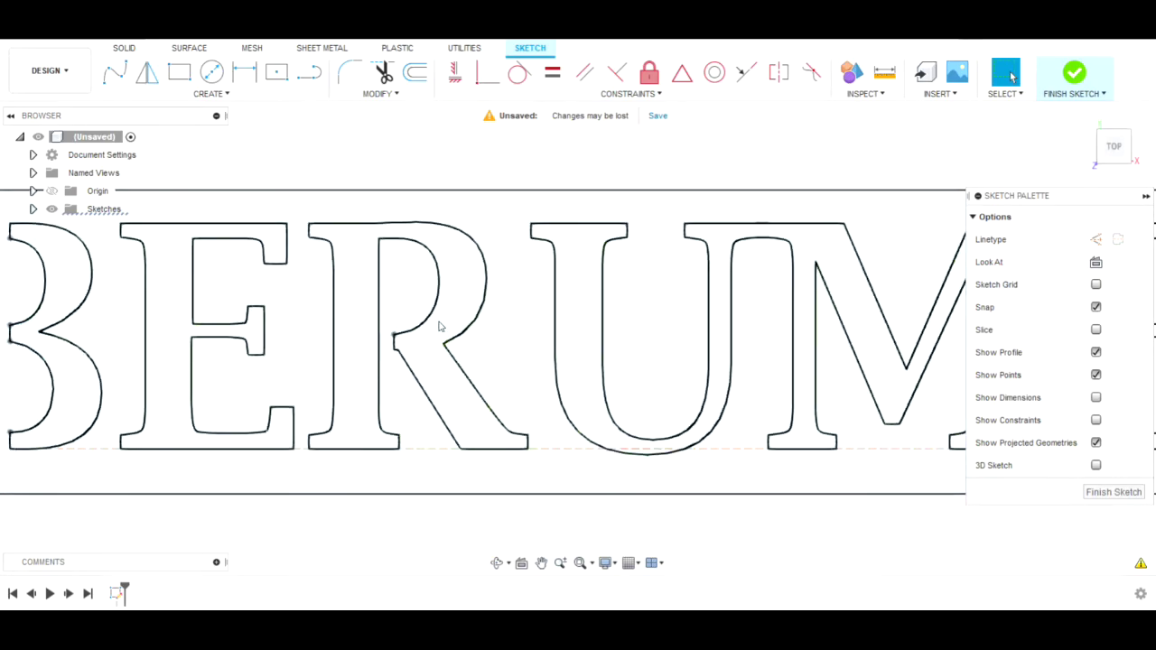
scroll(440, 326, "down", 5)
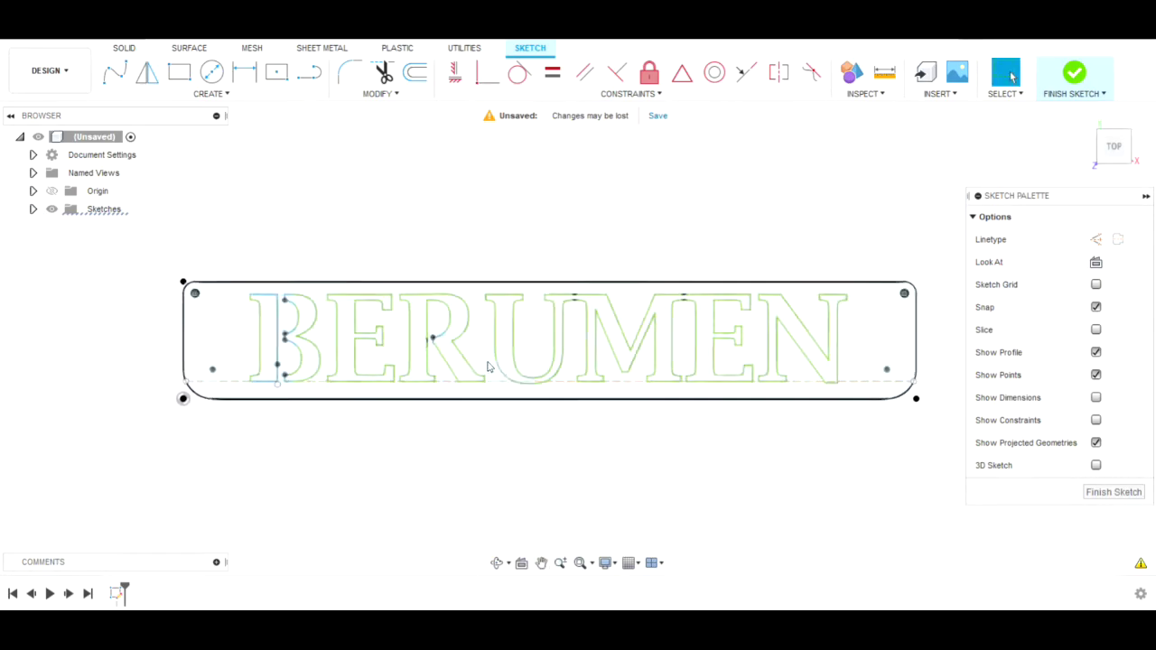
scroll(434, 348, "up", 5)
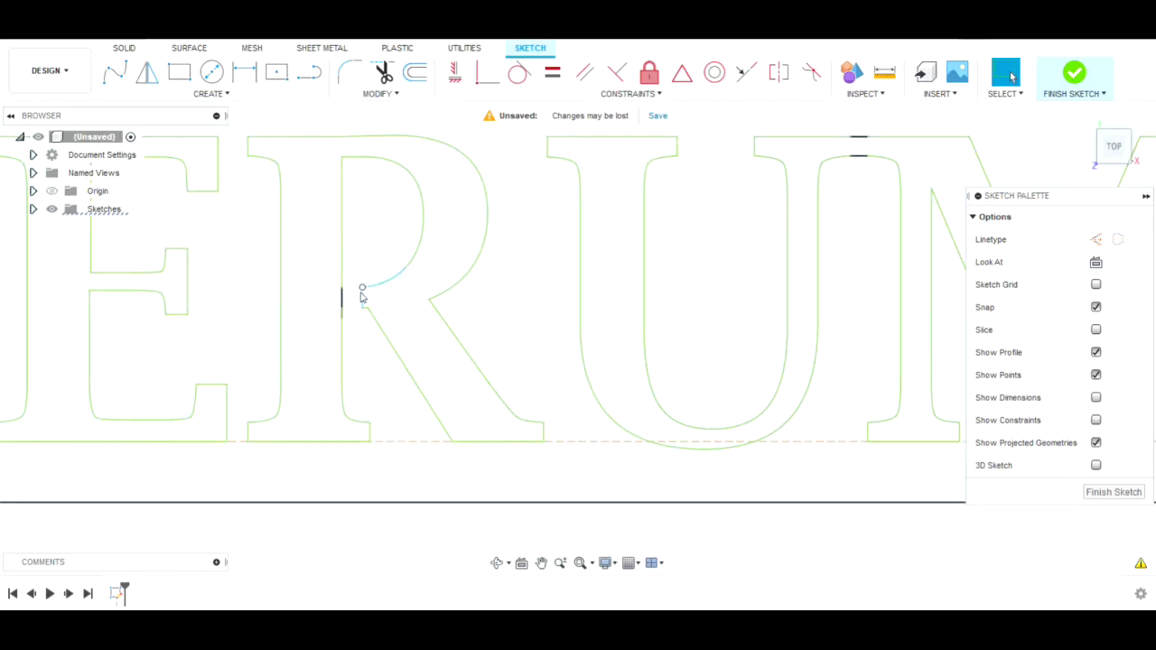
scroll(362, 316, "down", 5)
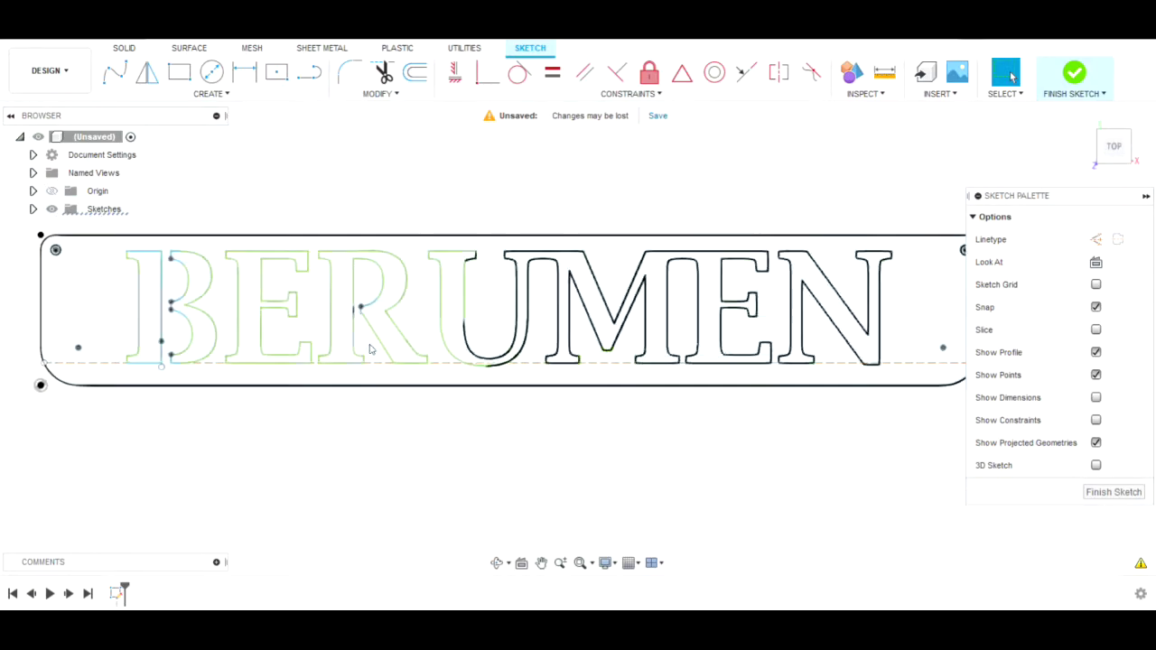
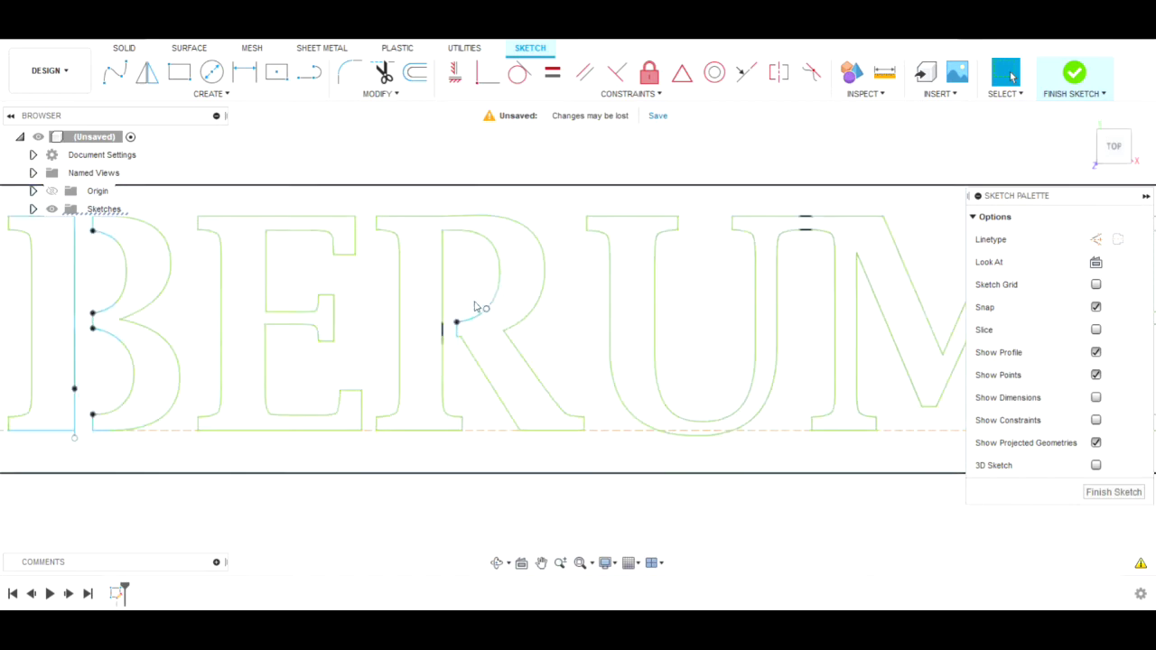
scroll(453, 334, "down", 4)
scroll(686, 217, "down", 1)
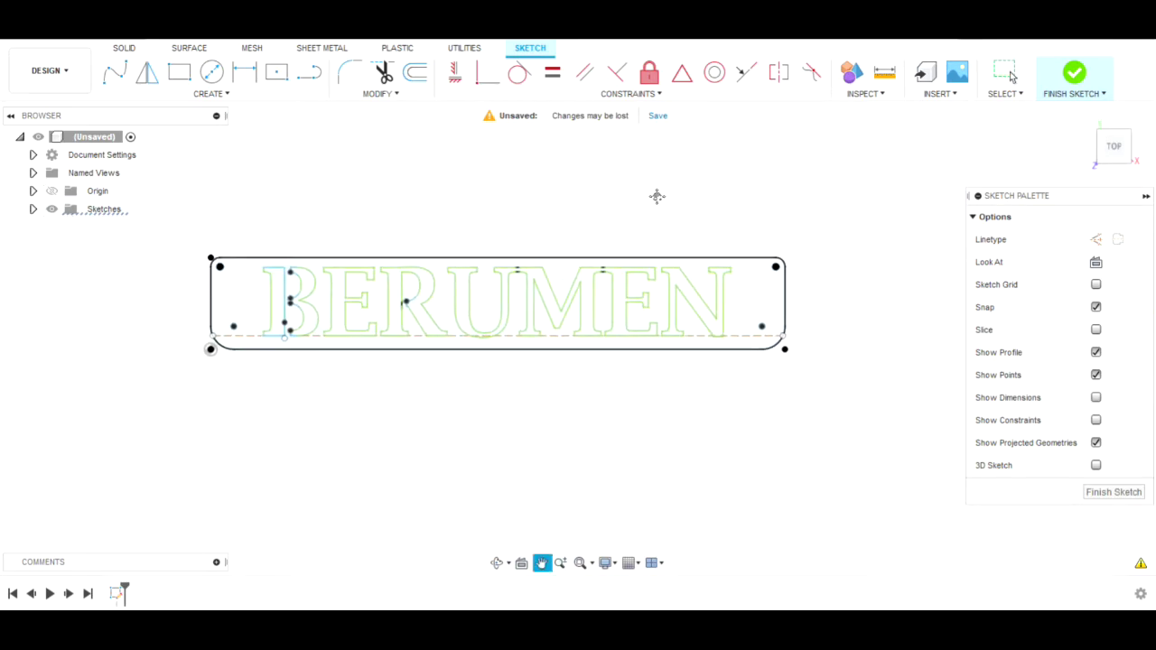
Step: Finish the sketch and extrude the plate profile around the letters and holes 0.125 in as a new body
left_click(1082, 80)
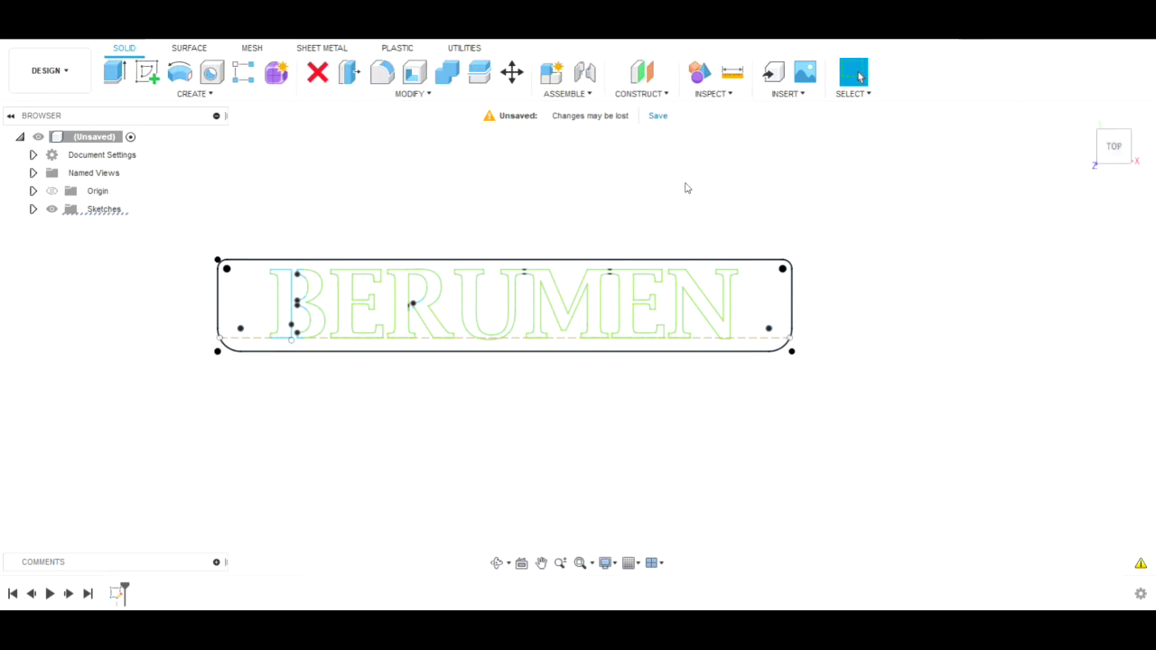
scroll(727, 244, "up", 2)
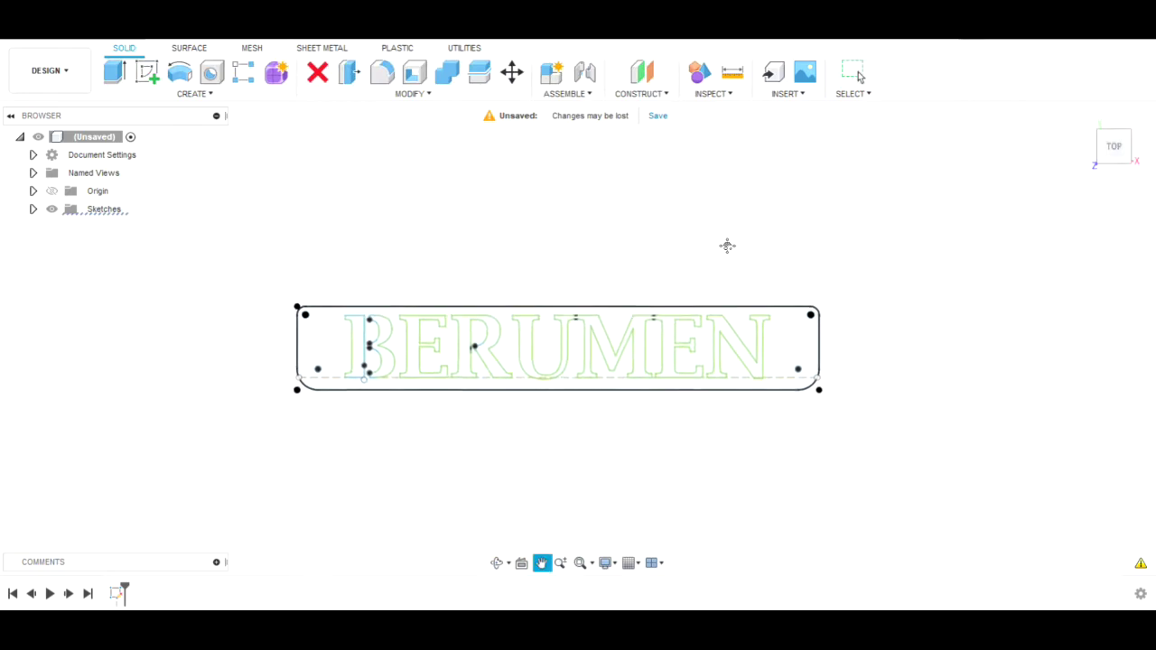
left_click(115, 72)
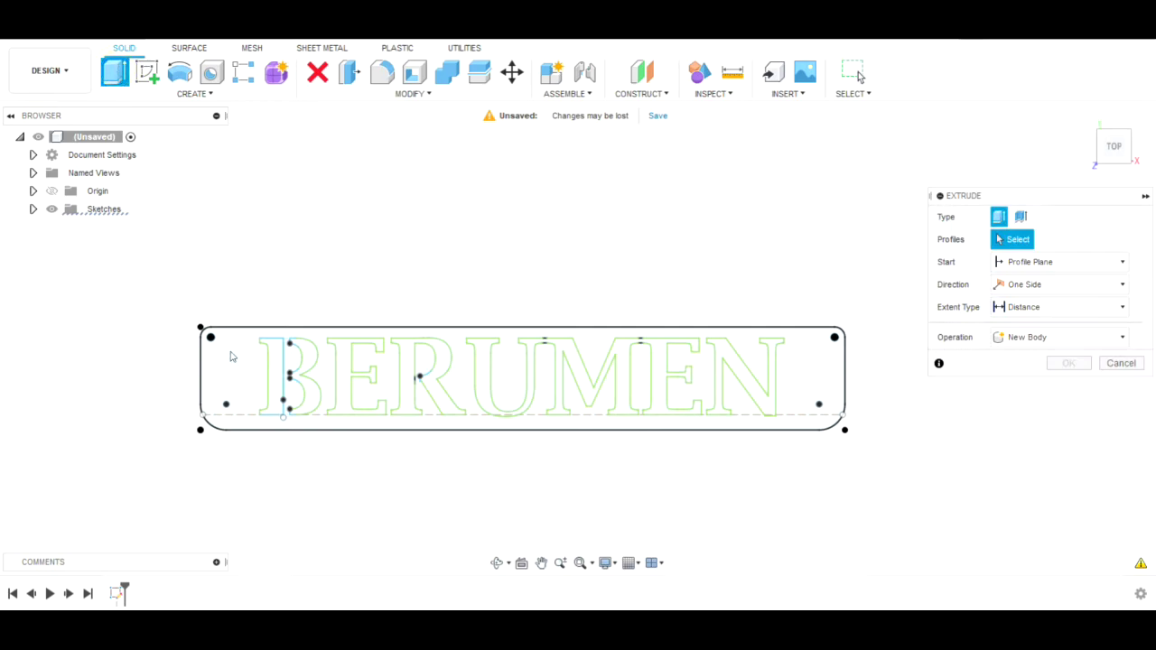
left_click(240, 392)
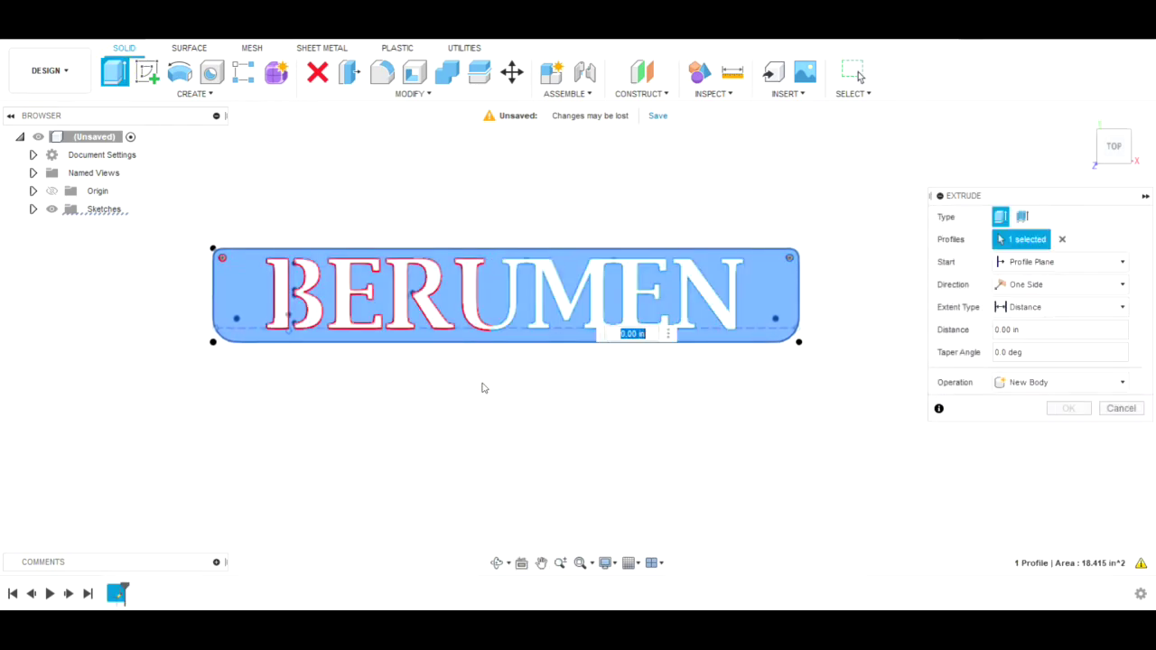
type("0.125")
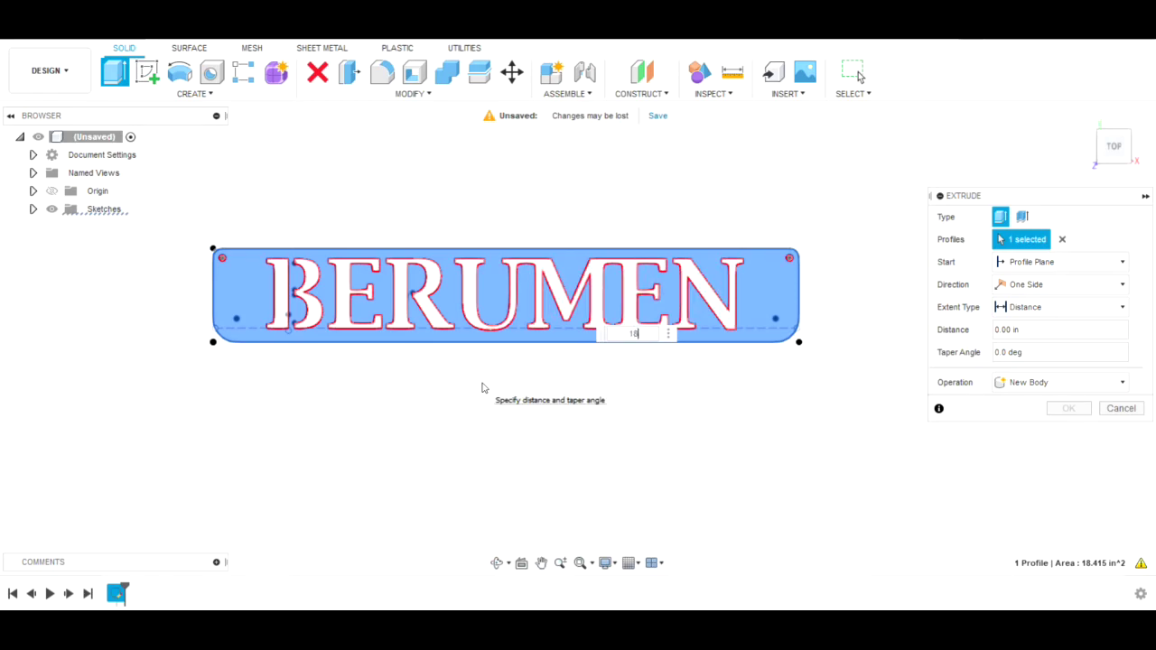
key("Return")
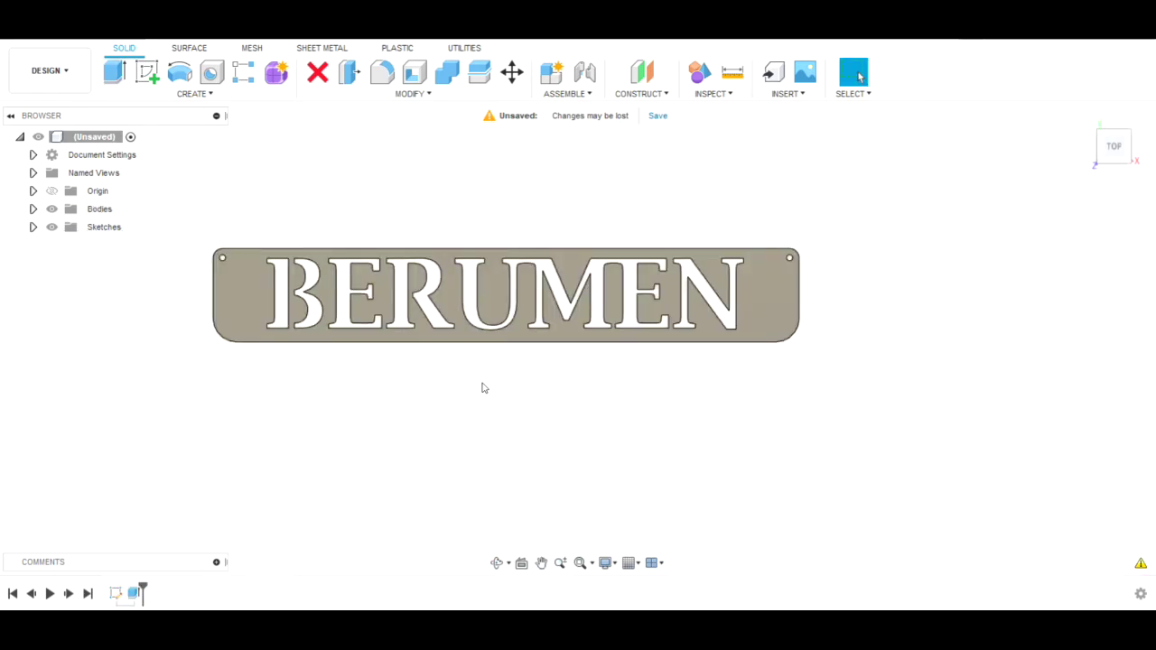
Step: Switch from the Design workspace to the Manufacture workspace
middle_click_drag(482, 388, 526, 451)
scroll(531, 448, "up", 1)
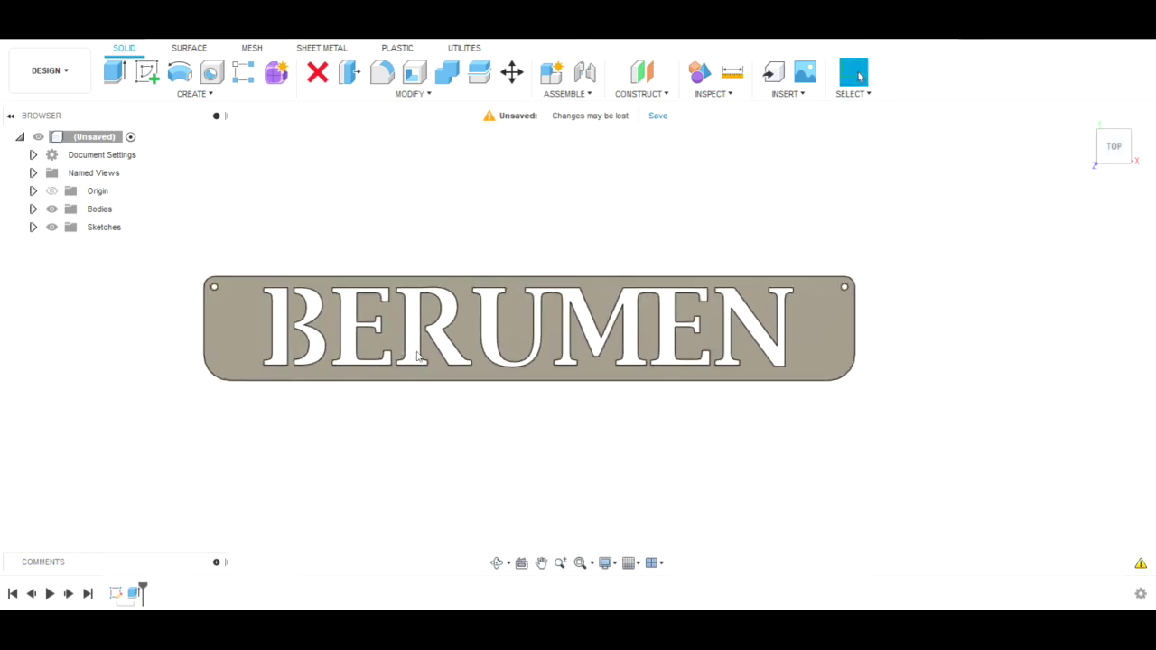
middle_click_drag(501, 231, 531, 238)
key("Escape")
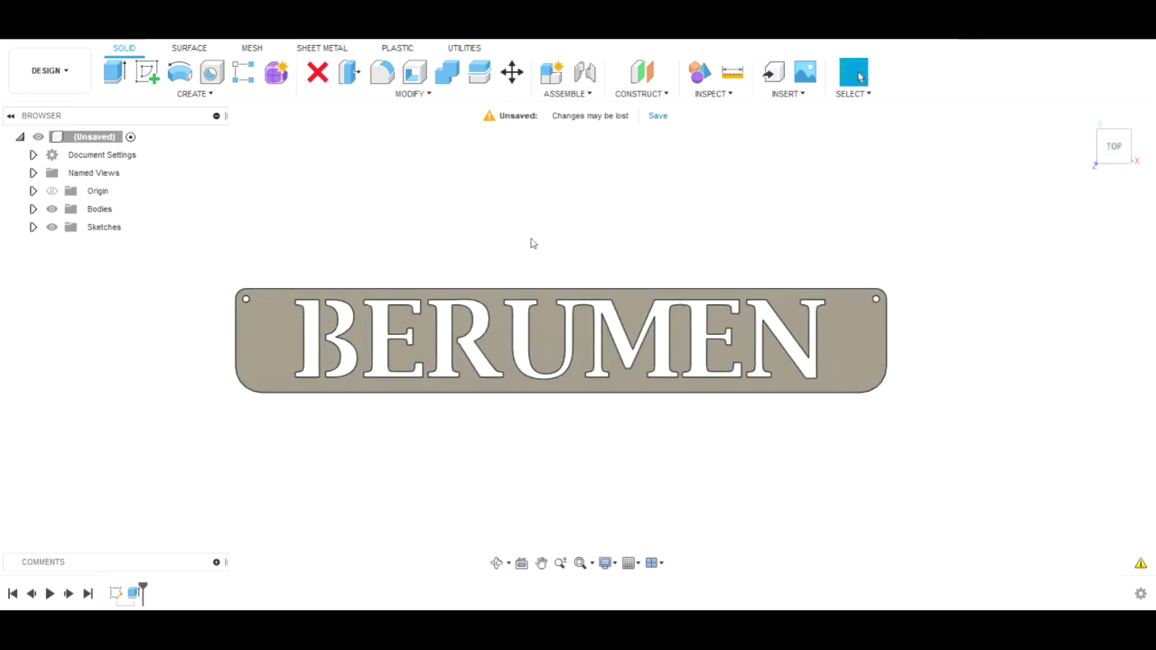
left_click(67, 74)
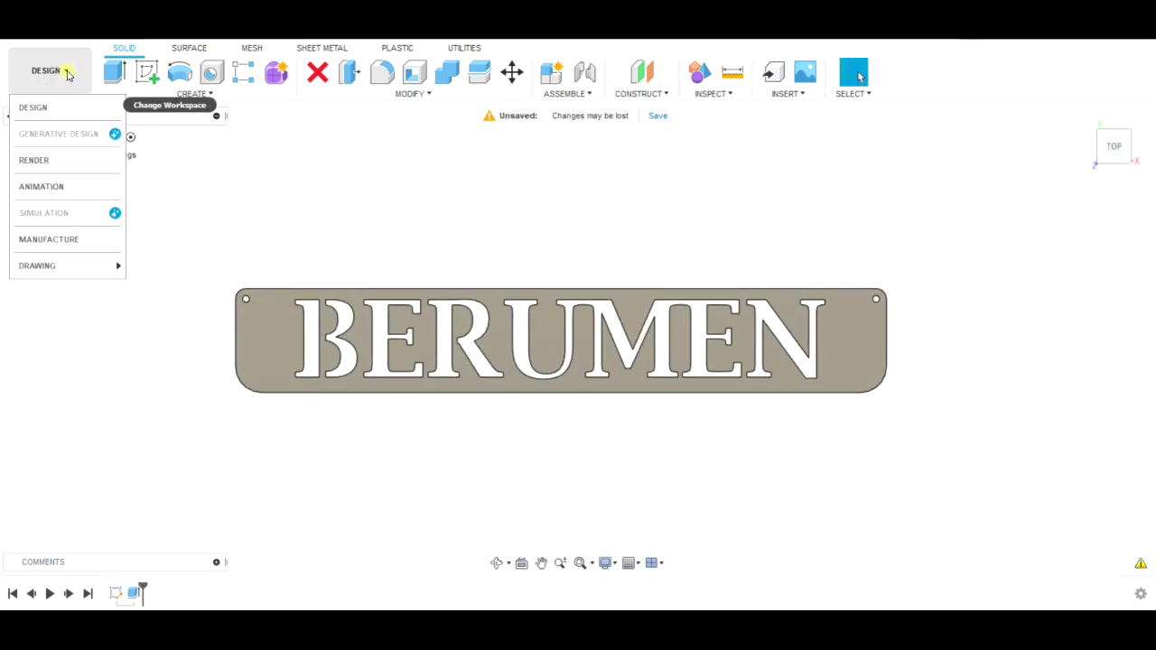
left_click(65, 240)
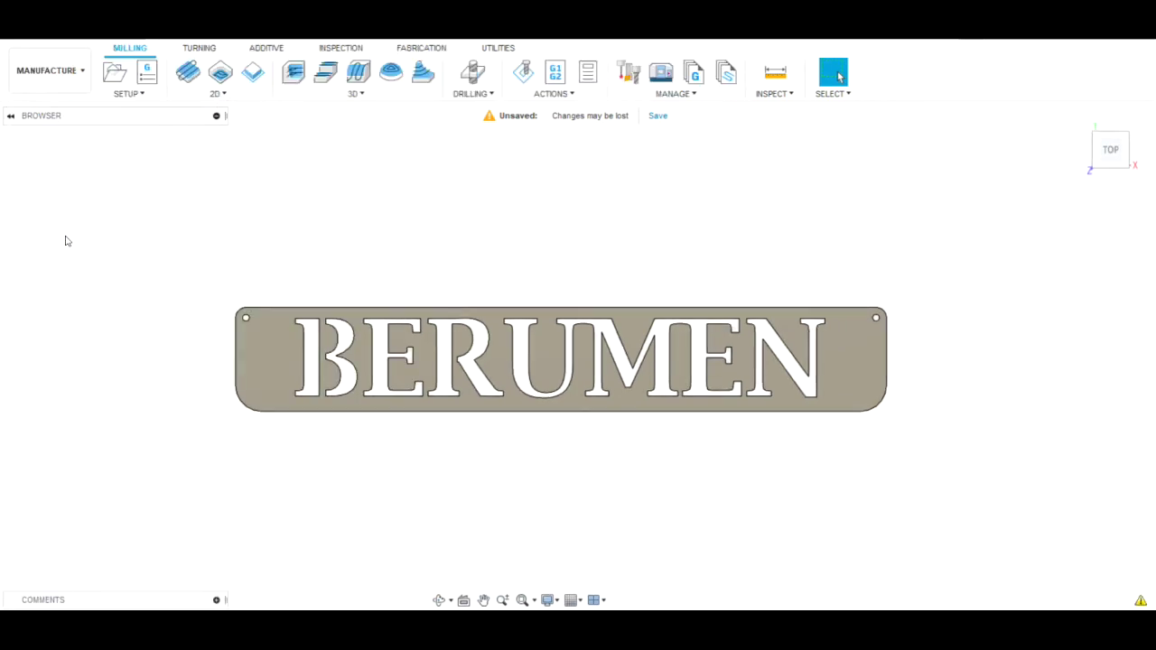
left_click(128, 93)
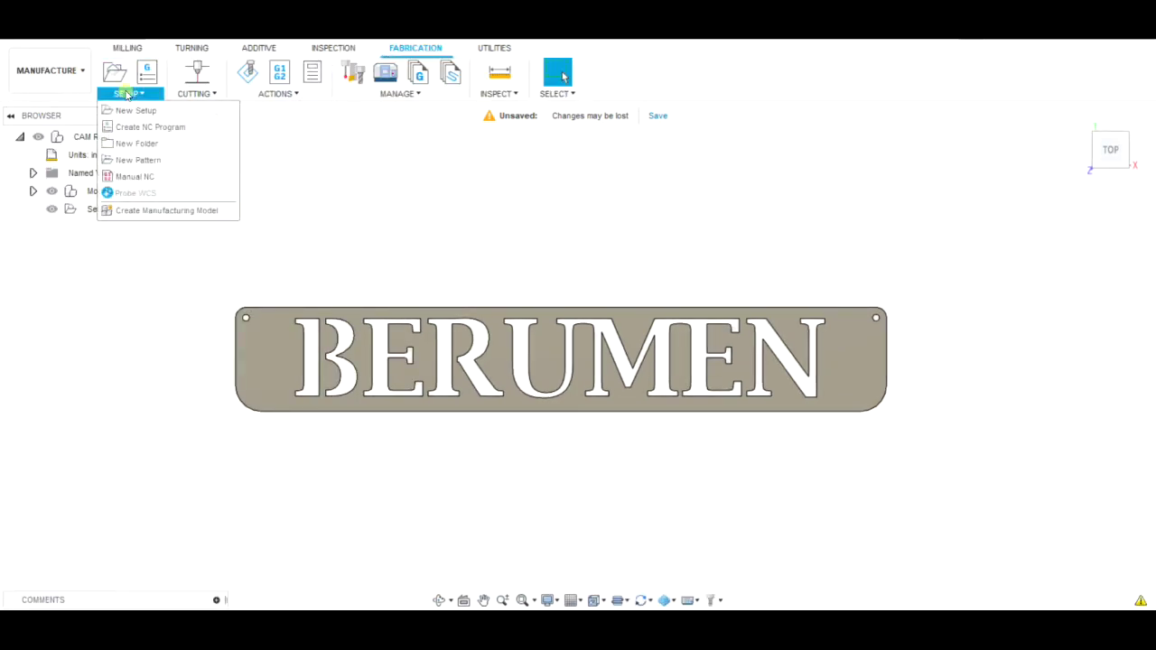
left_click(134, 111)
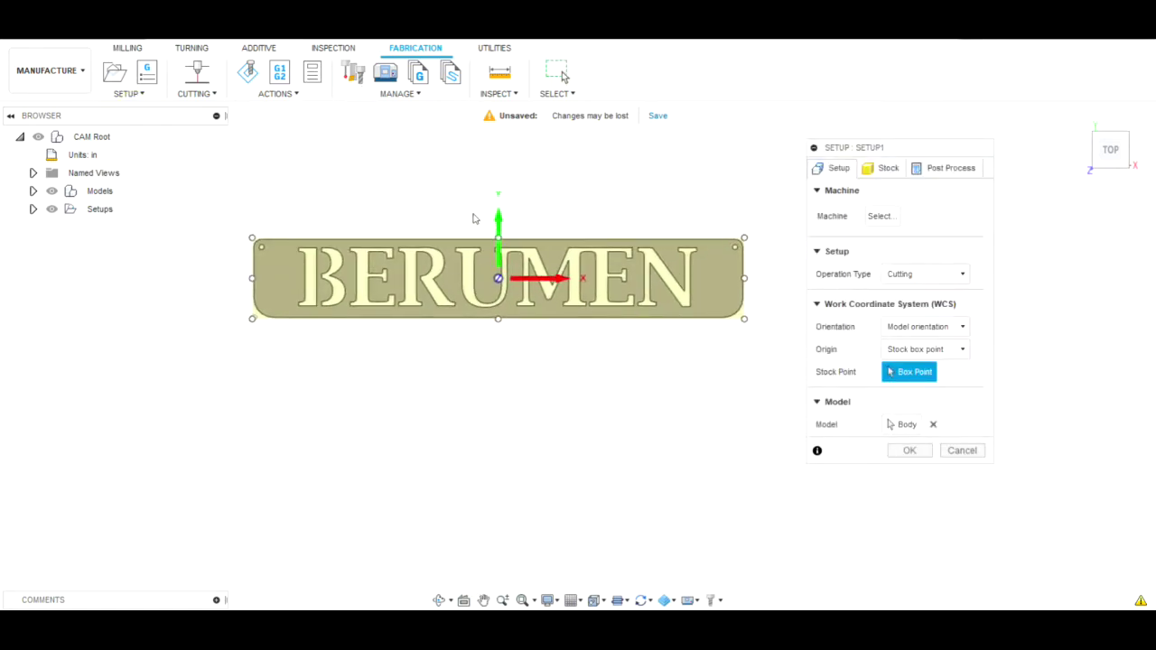
left_click(438, 600)
mouse_move(454, 529)
left_mouse_down()
mouse_move(457, 413)
mouse_move(454, 523)
left_mouse_up()
key("Escape")
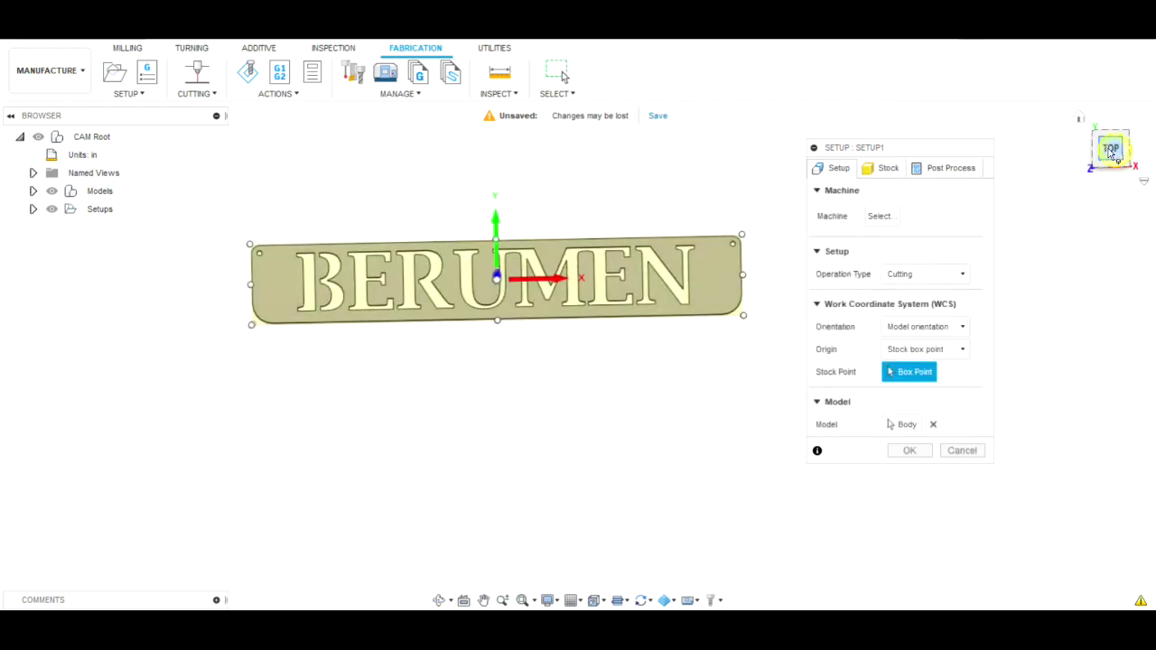
key("Escape")
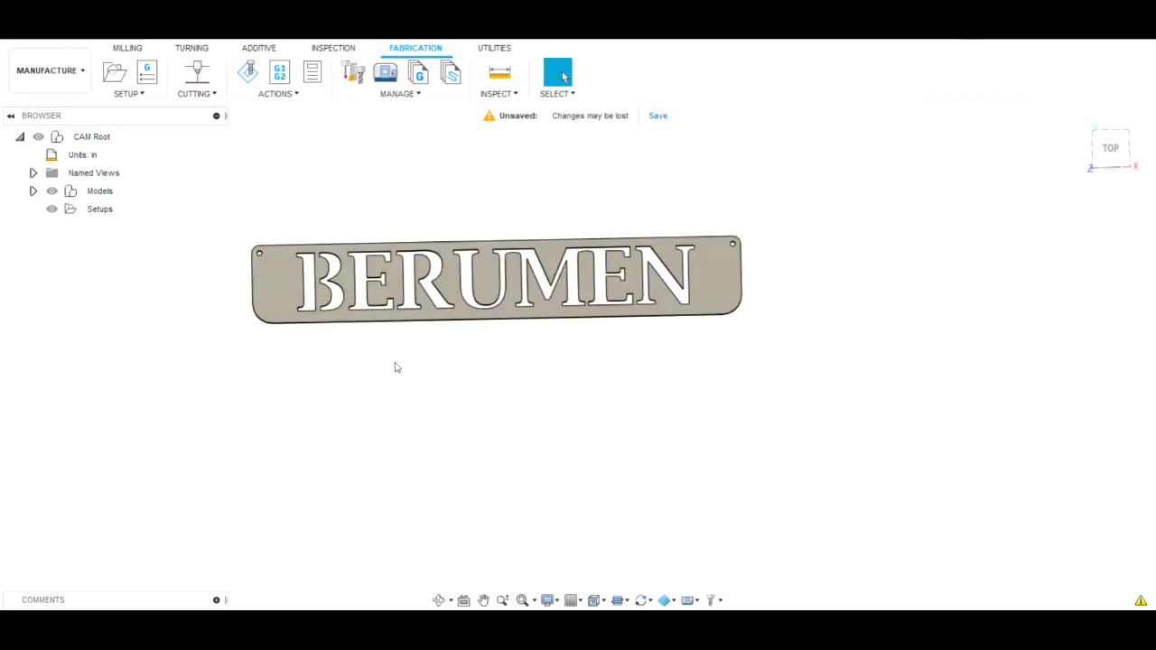
left_click(1111, 149)
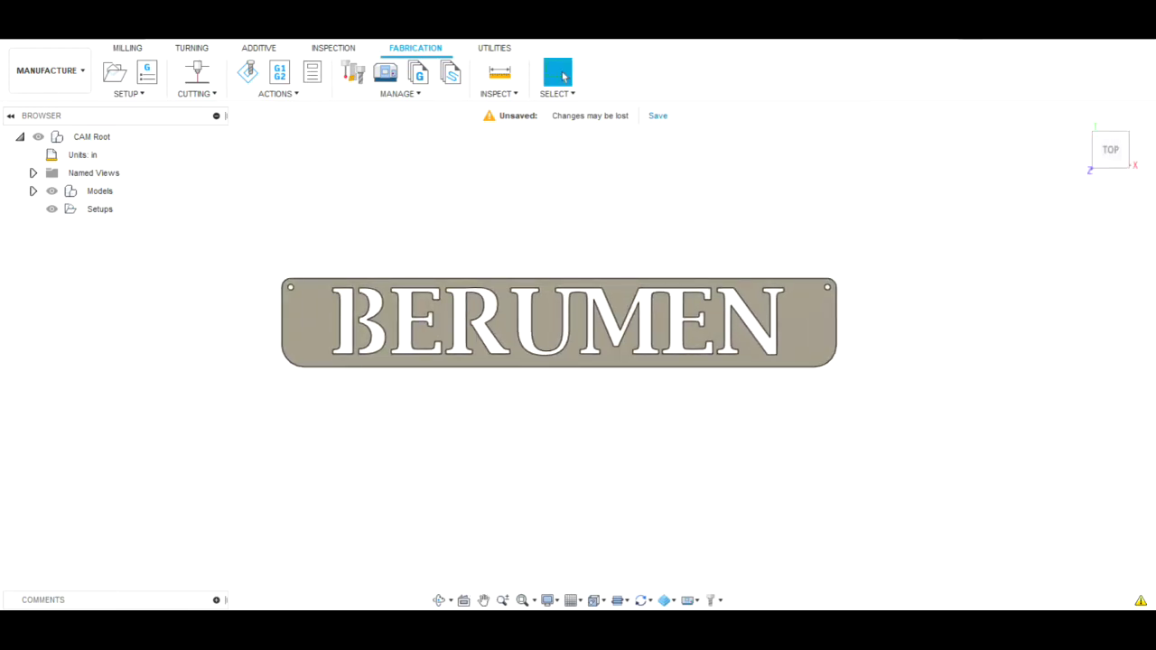
Step: Create a cutting setup for the plate with its origin at the stock's lower-left box point
left_click(142, 93)
left_click(141, 111)
scroll(525, 352, "up", 3)
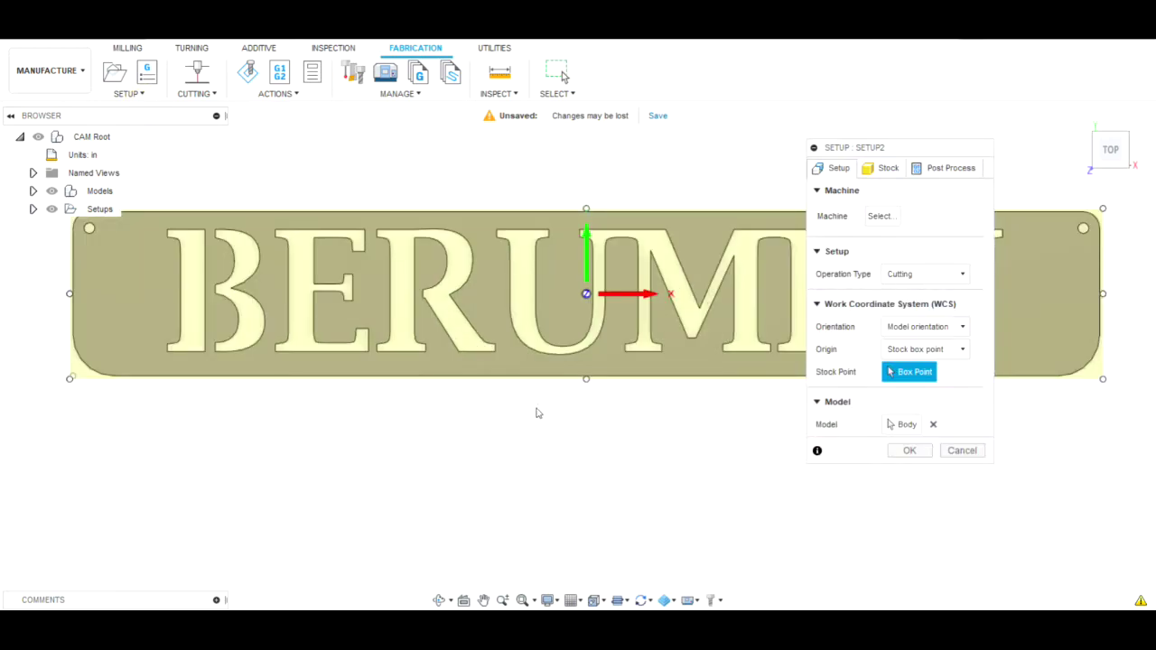
scroll(542, 353, "down", 2)
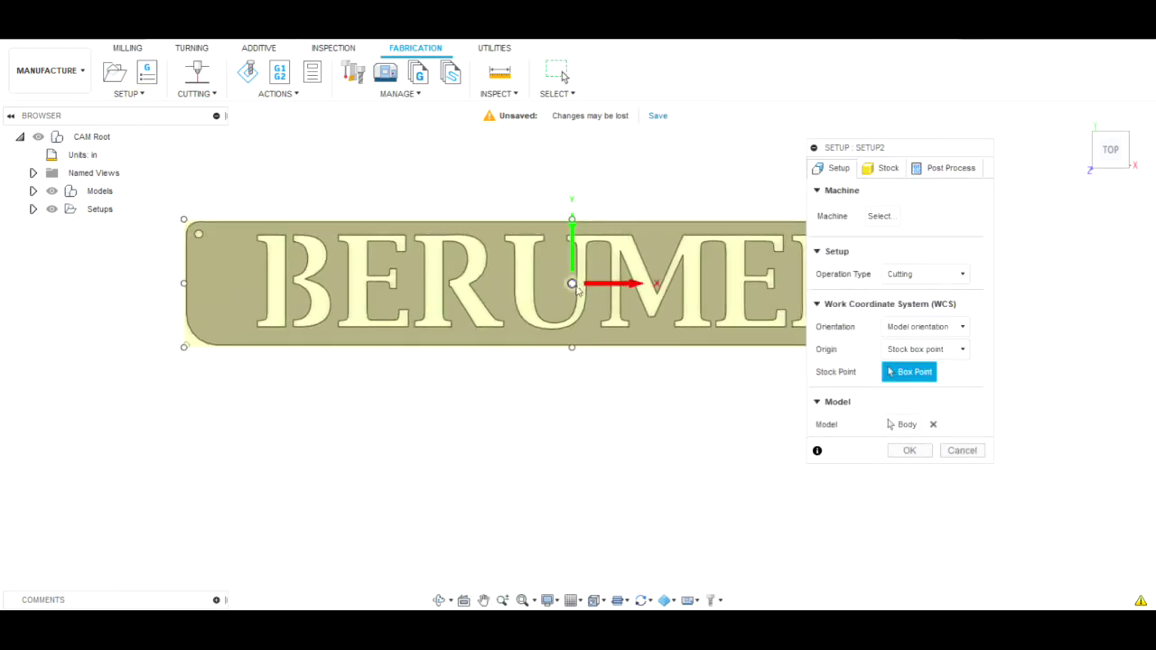
scroll(175, 351, "up", 3)
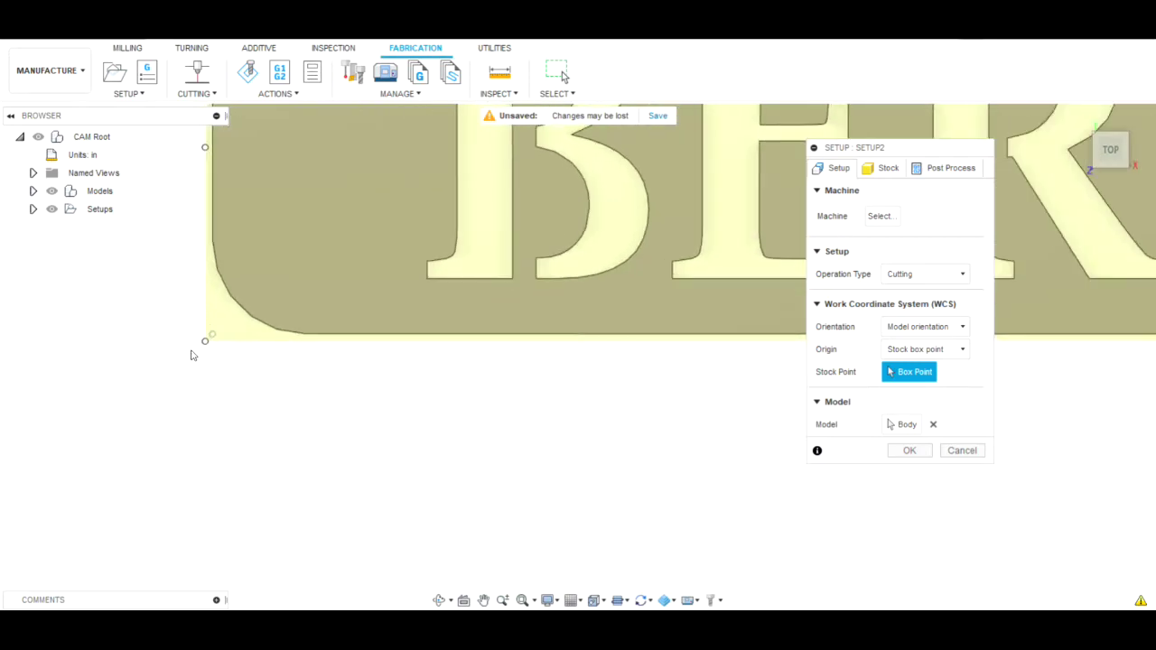
scroll(134, 367, "down", 3)
scroll(213, 402, "down", 1)
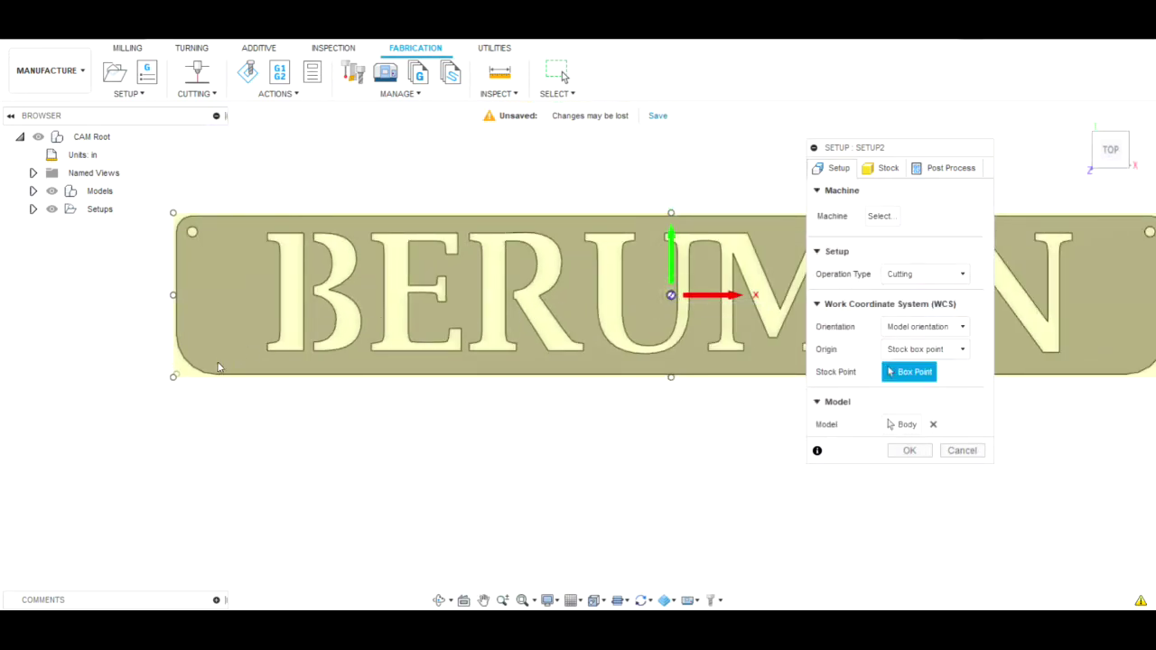
scroll(173, 381, "up", 3)
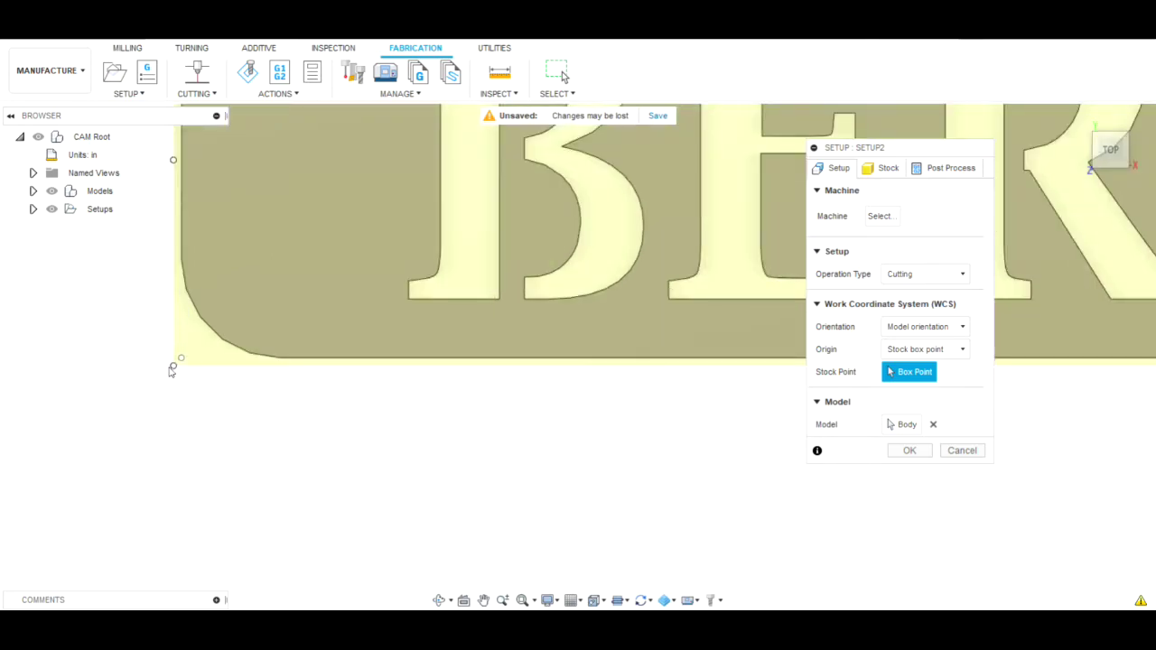
left_click(174, 367)
scroll(176, 370, "down", 3)
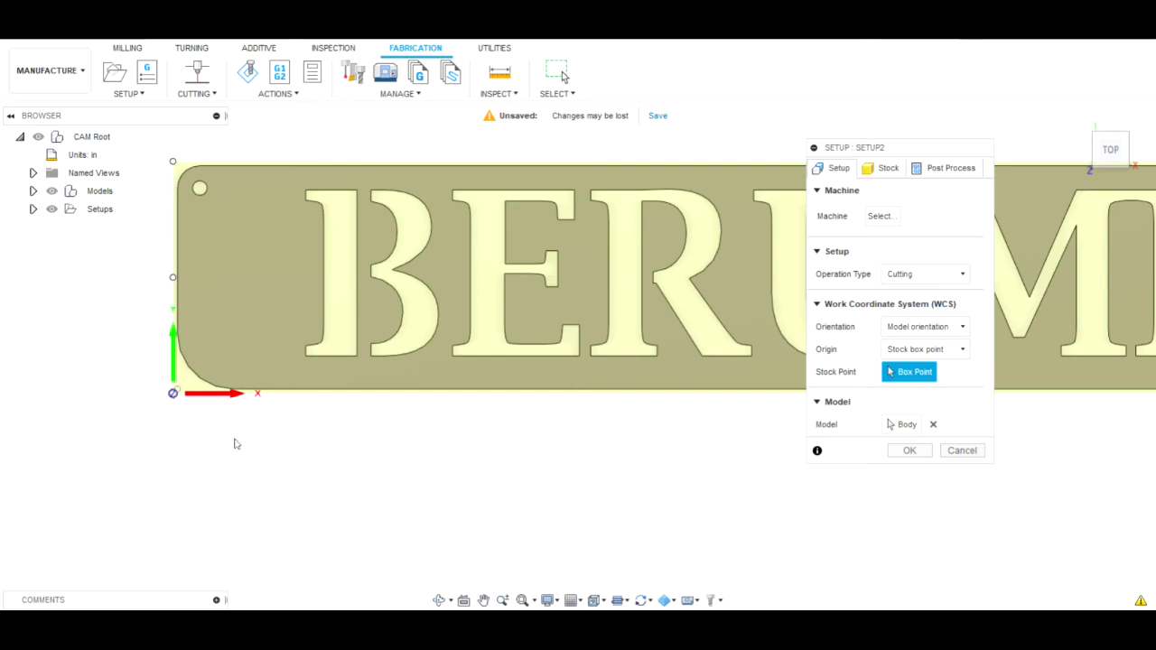
scroll(224, 446, "down", 2)
scroll(224, 446, "down", 3)
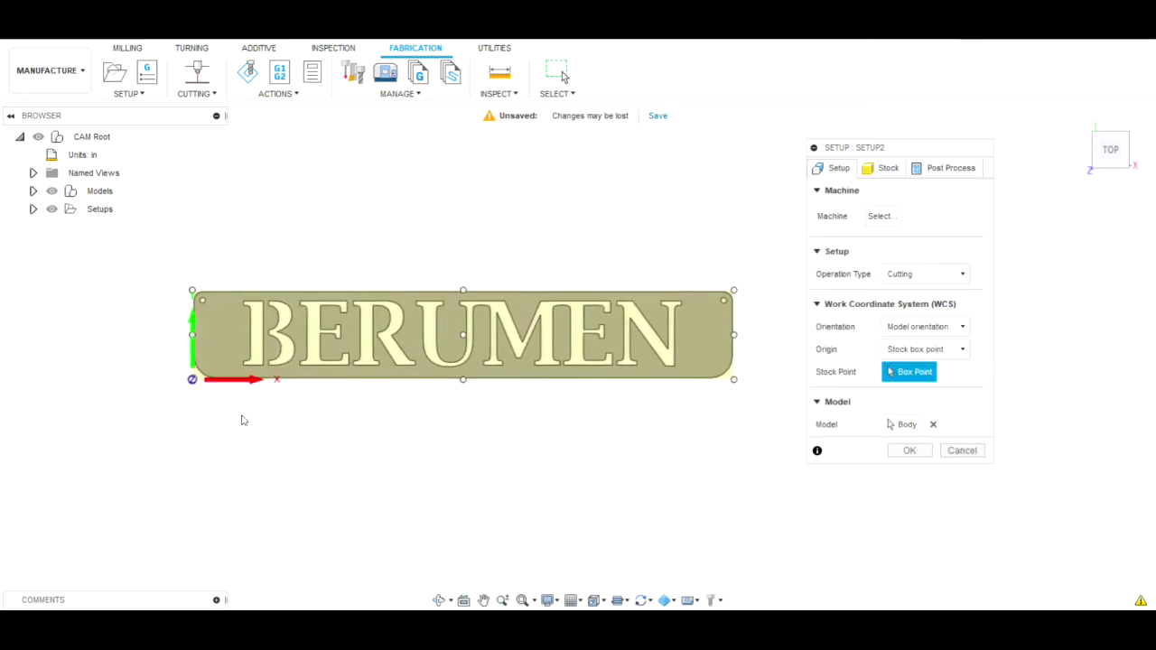
scroll(253, 406, "down", 1)
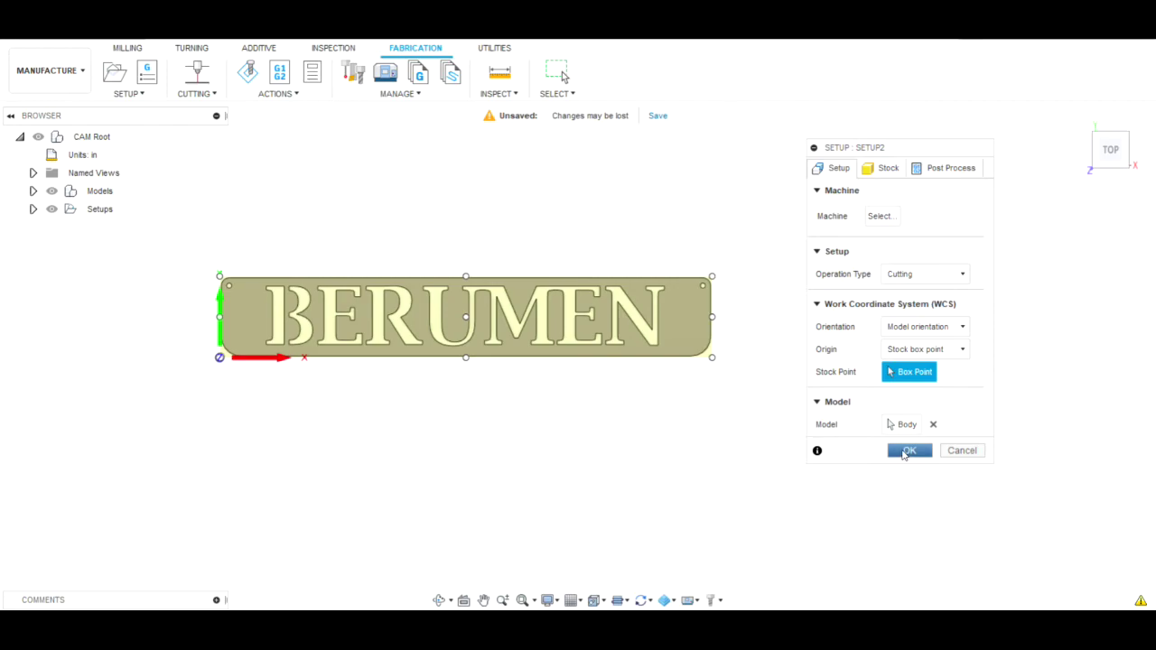
left_click(903, 452)
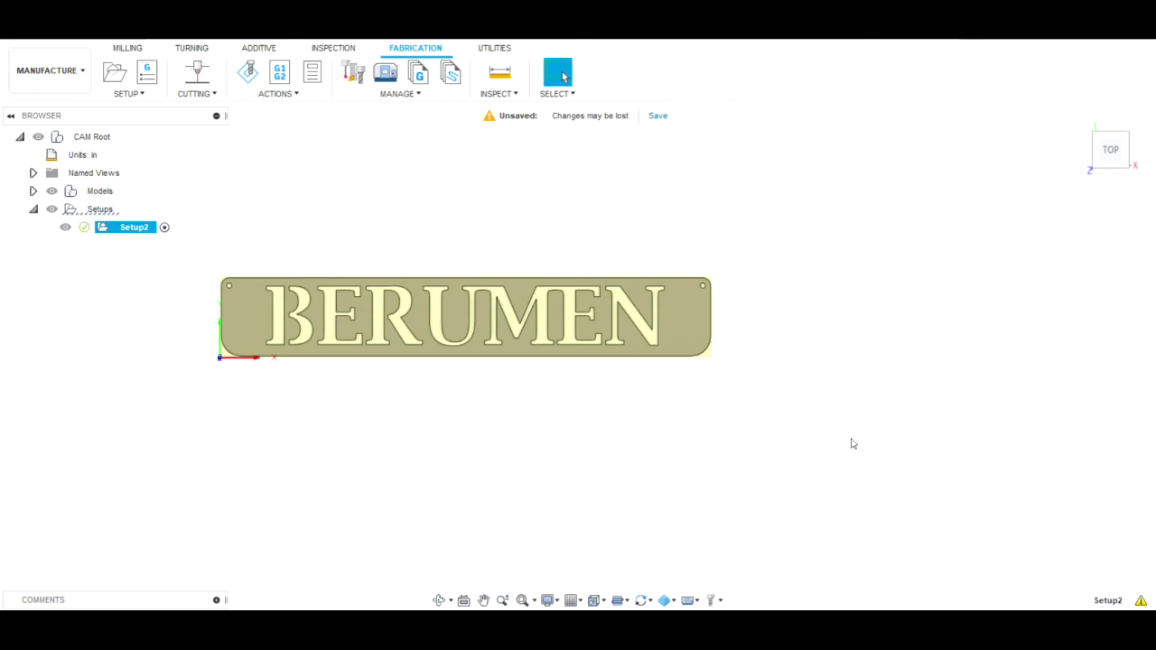
Step: Start a 2D Profile operation and assign tool "3 - 14g fine cut" from the local PLASMA CUTTER library
left_click(205, 94)
left_click(206, 111)
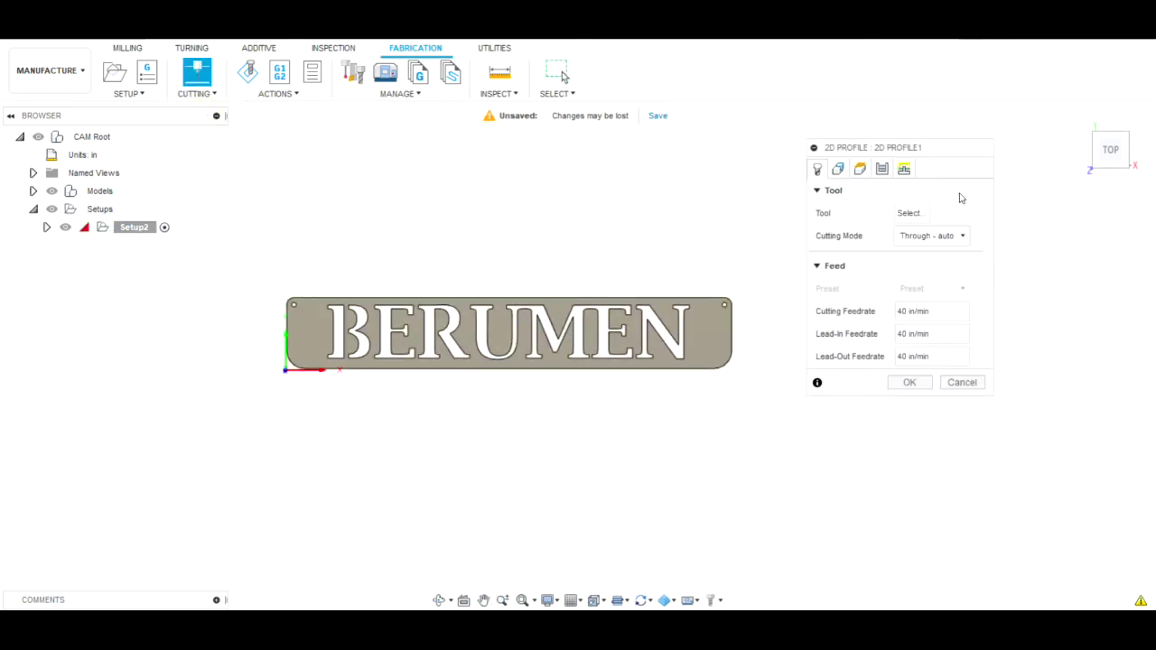
left_click(920, 215)
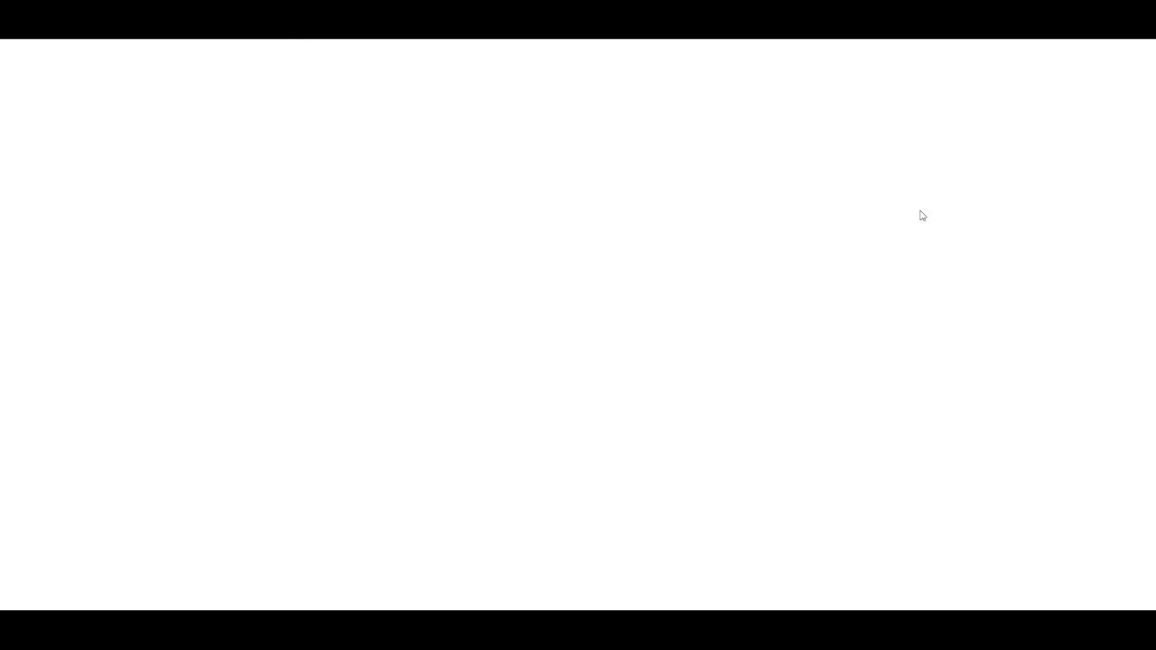
left_click(80, 142)
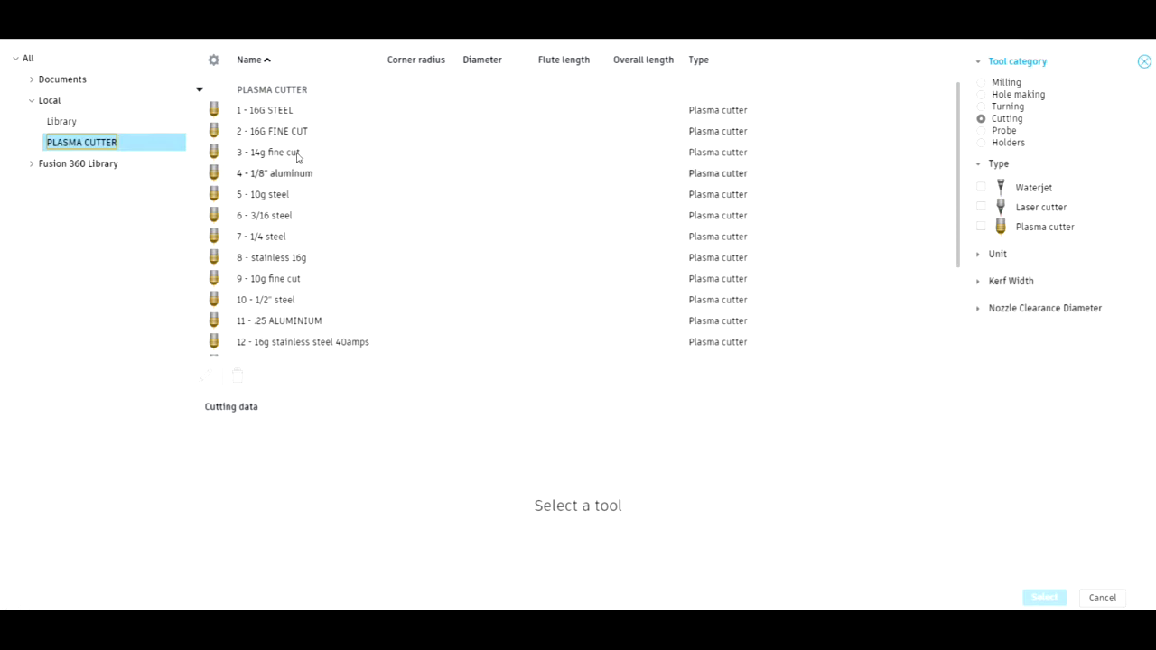
left_click(296, 153)
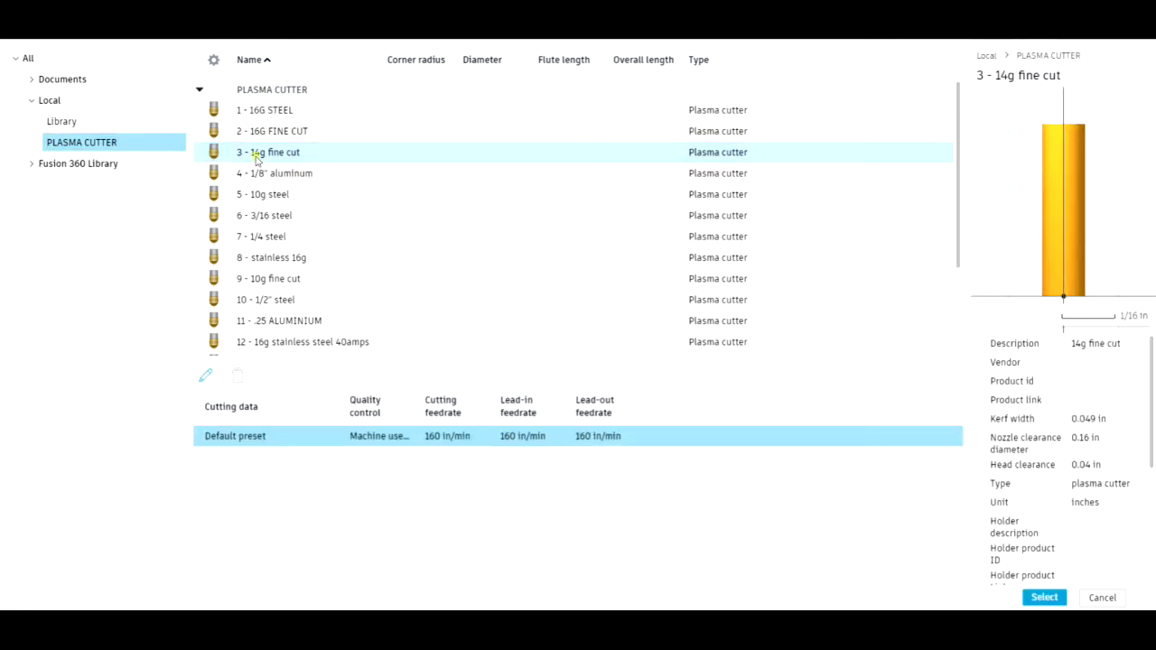
left_click(1046, 598)
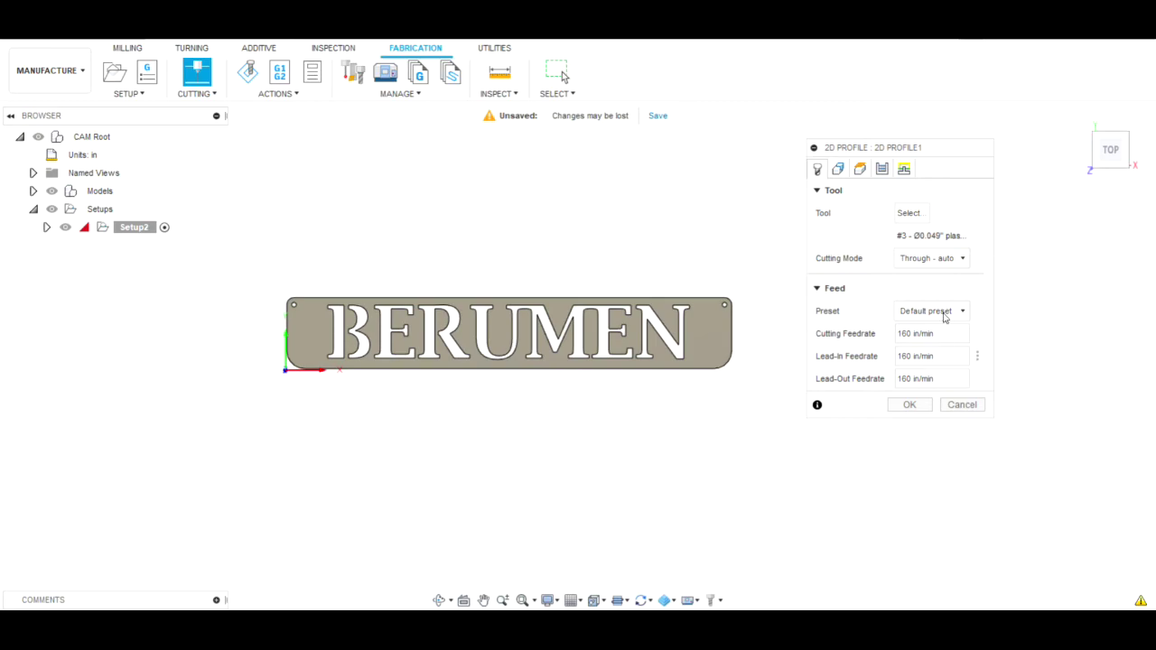
Step: Select the plate's face as the cutting contours and enable smoothing for the passes
left_click(838, 170)
left_click(698, 353)
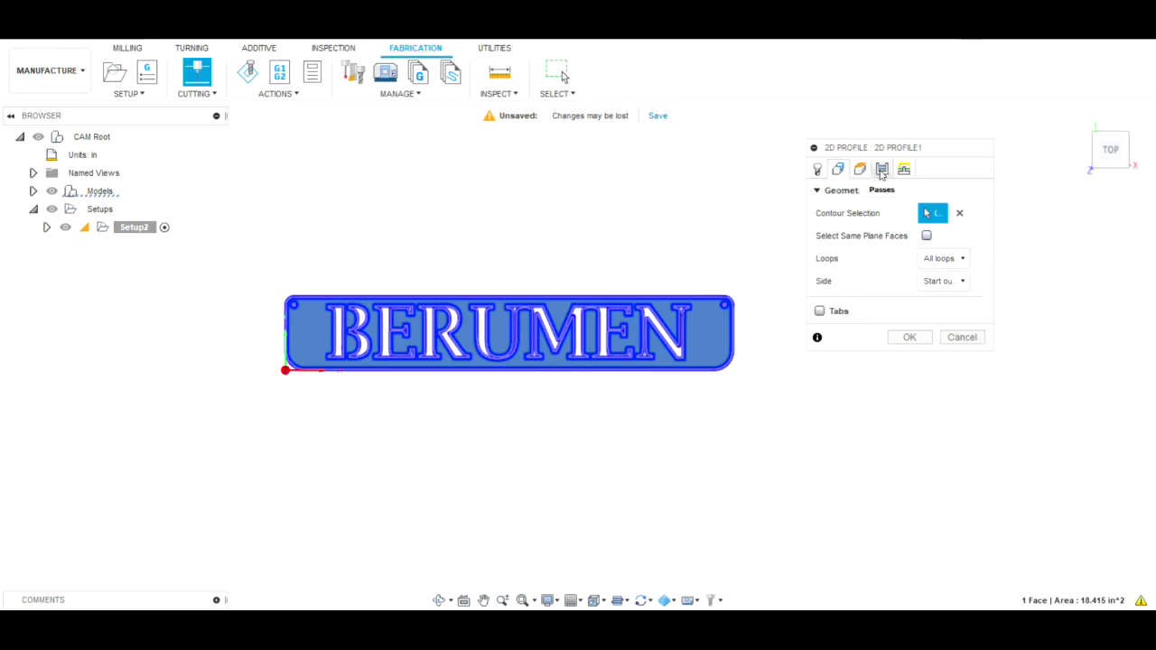
left_click(884, 170)
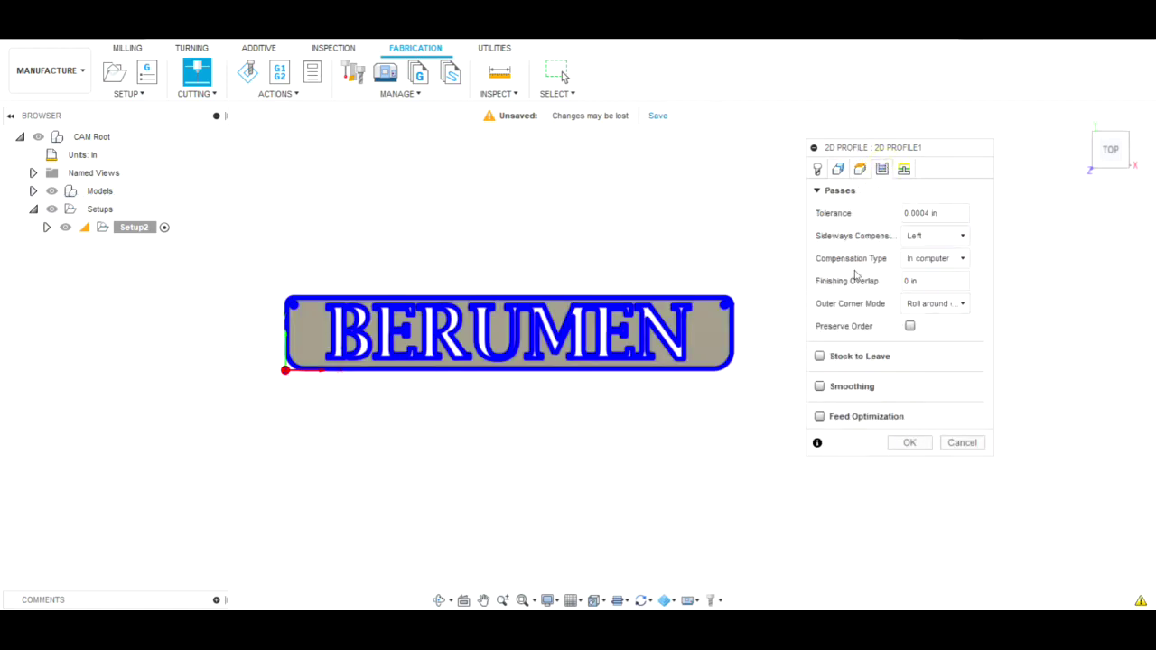
left_click(819, 386)
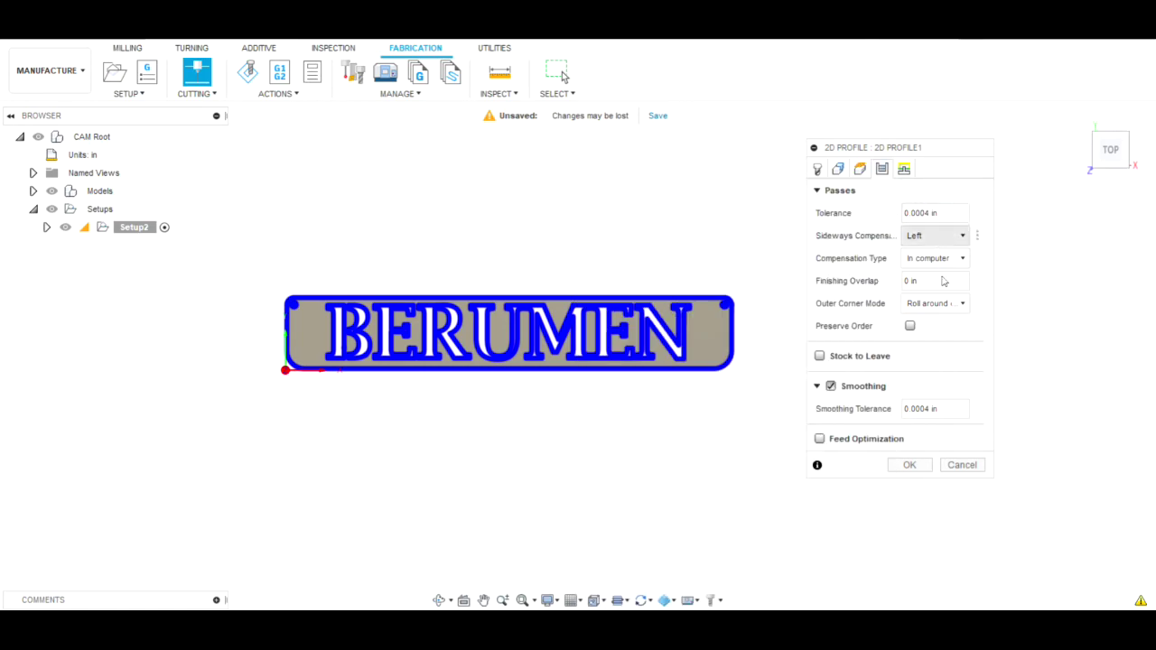
Step: Disable lead-in and lead-out for the 2D profile and generate its toolpath
left_click(902, 169)
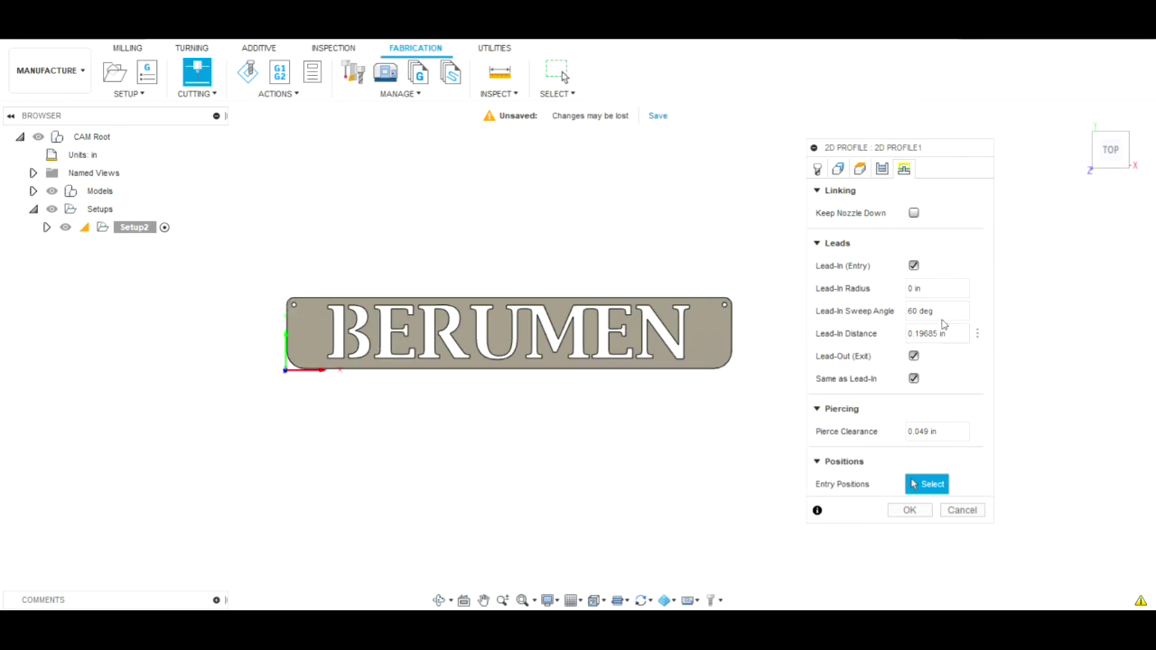
left_click(914, 268)
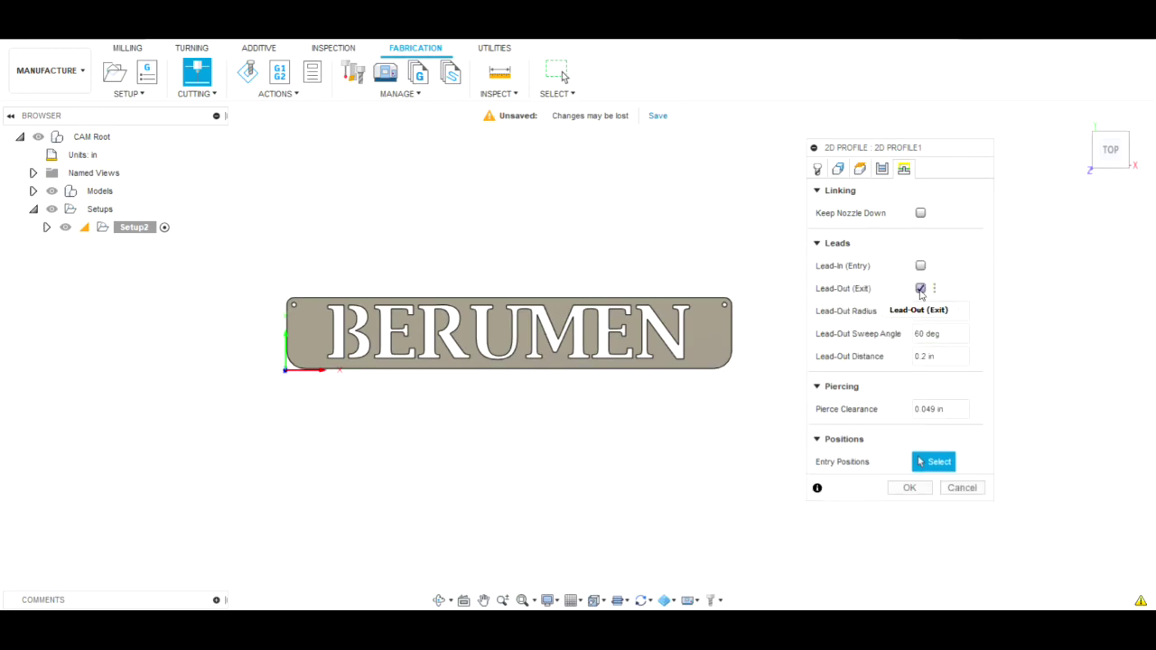
left_click(922, 291)
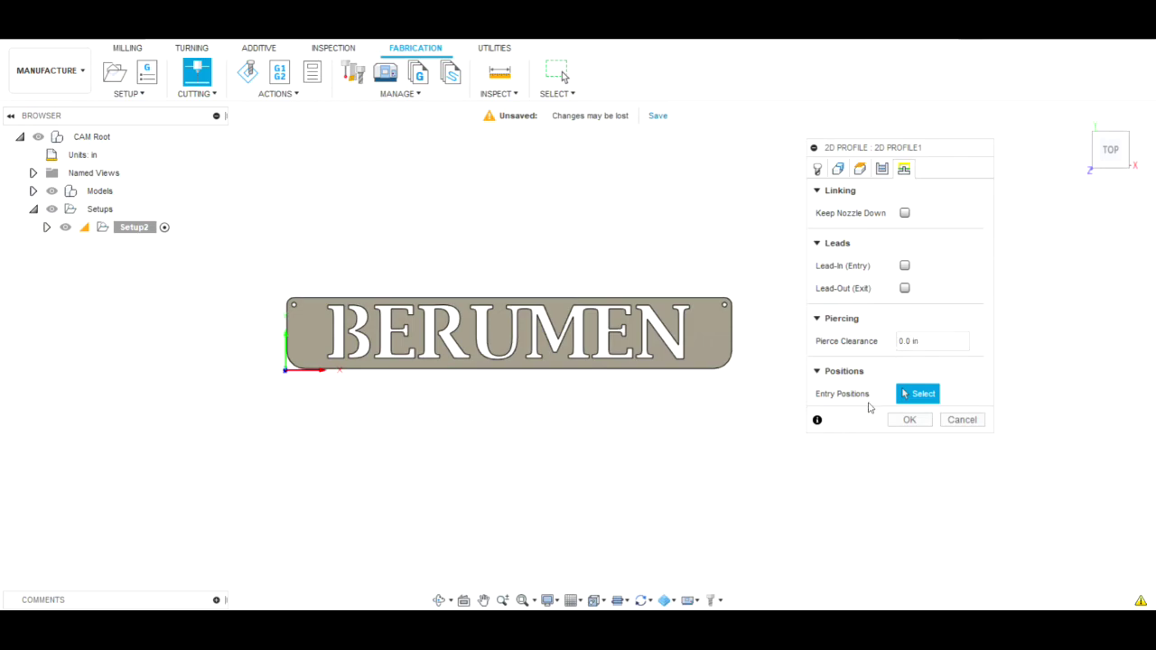
left_click(910, 419)
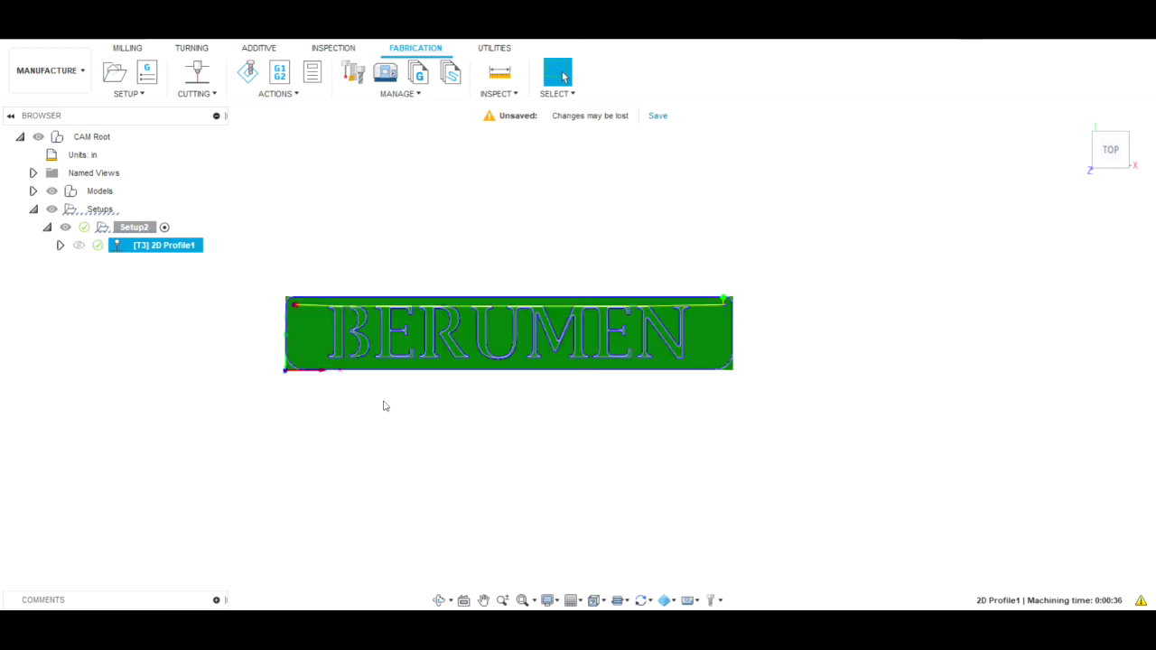
Step: Inspect the toolpath around the holes and letters and play the 2D profile's cutting simulation
scroll(395, 400, "up", 2)
scroll(416, 413, "up", 2)
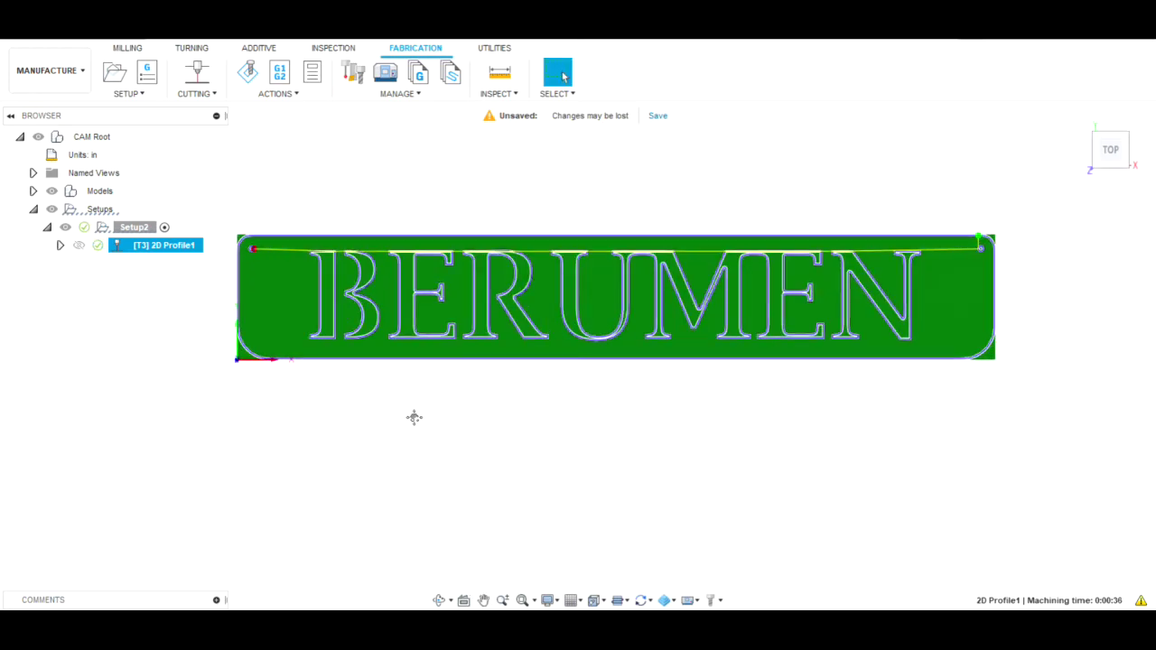
scroll(377, 412, "down", 1)
scroll(327, 334, "up", 4)
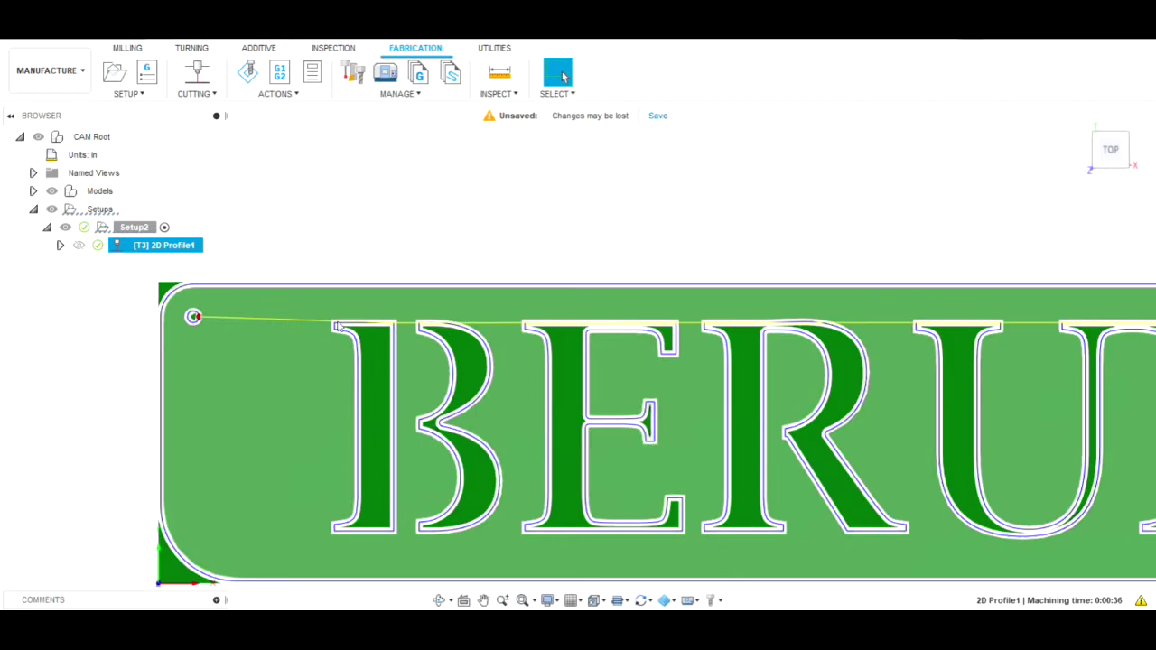
scroll(1066, 387, "down", 3)
scroll(798, 511, "down", 1)
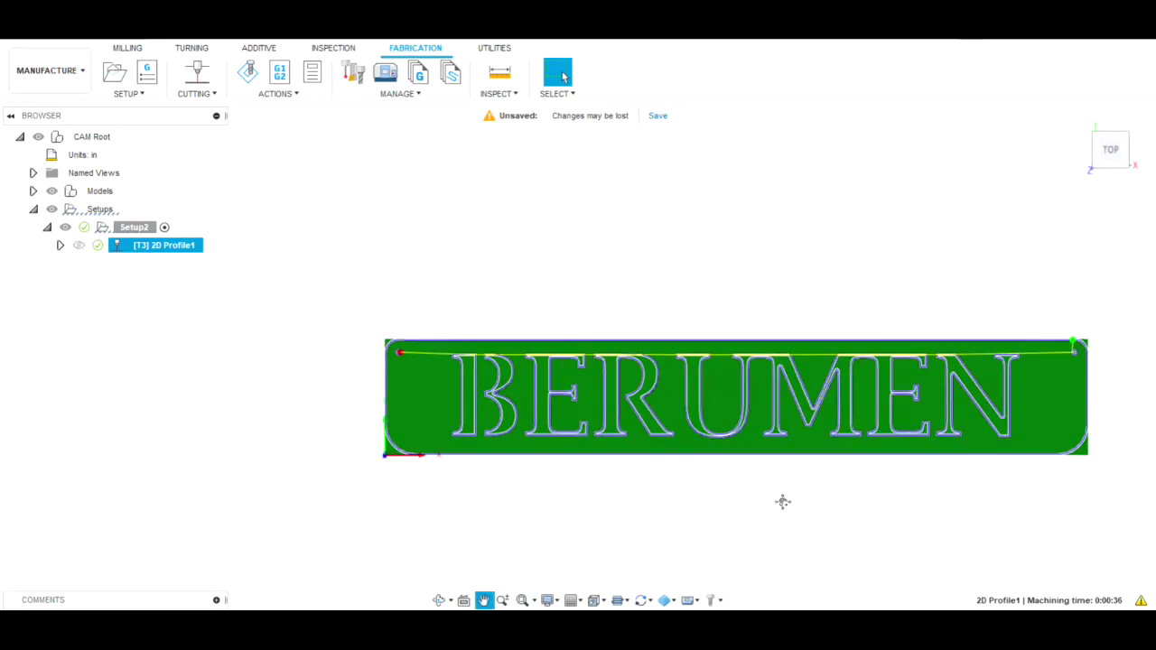
middle_click_drag(798, 511, 725, 479)
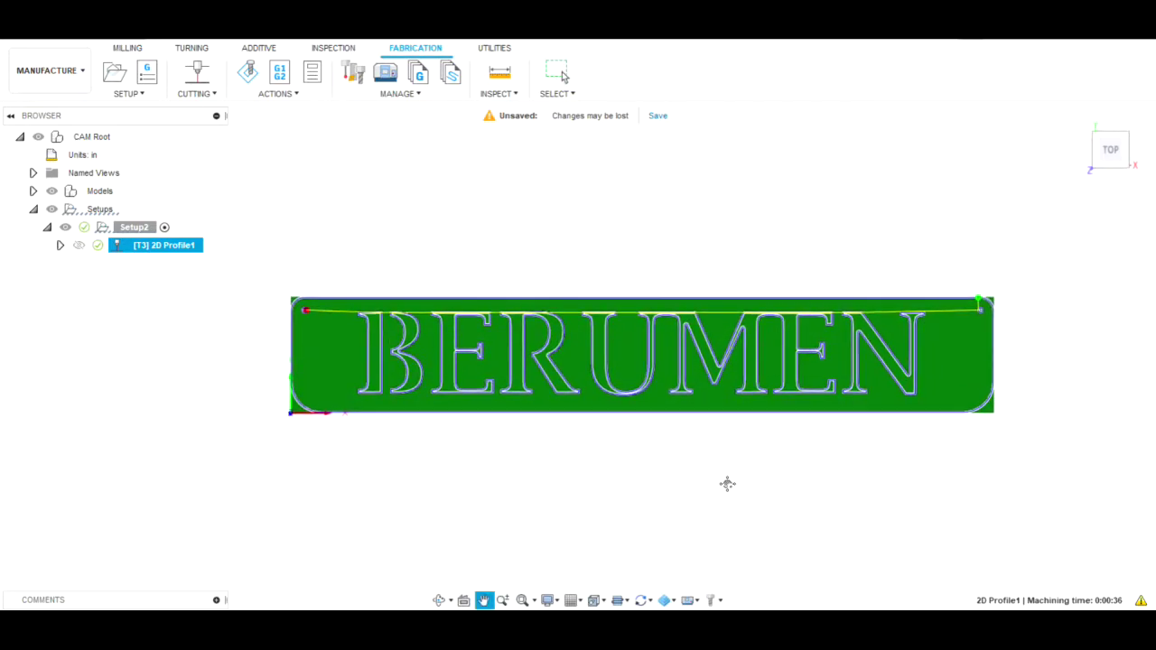
right_click(164, 247)
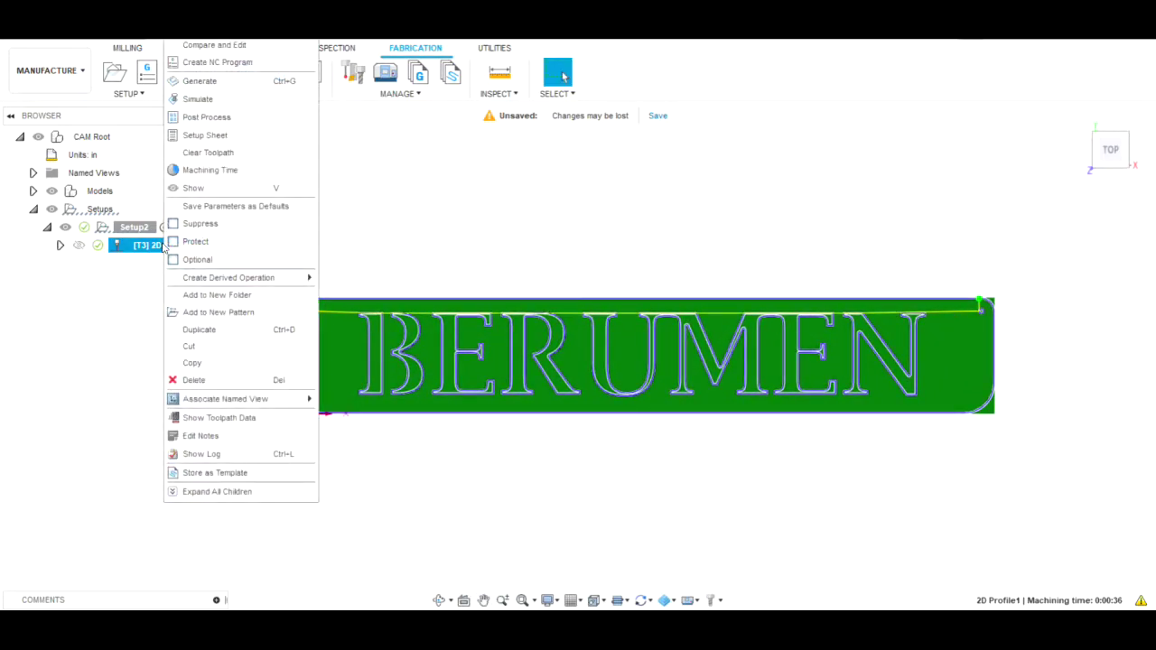
left_click(207, 100)
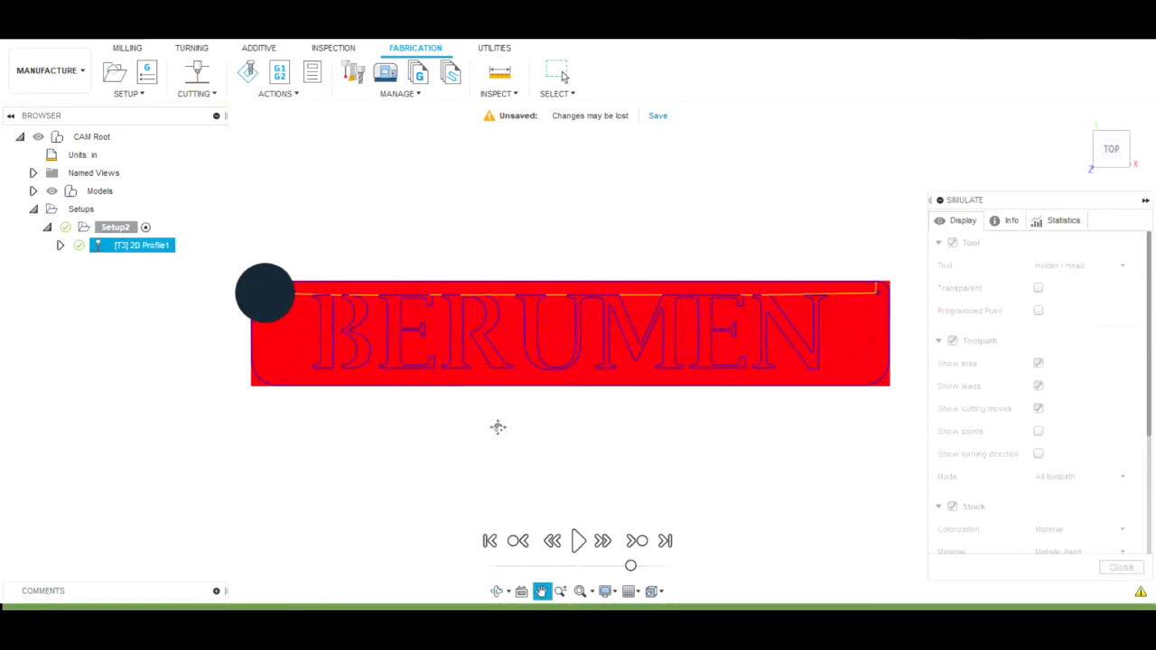
left_click(578, 541)
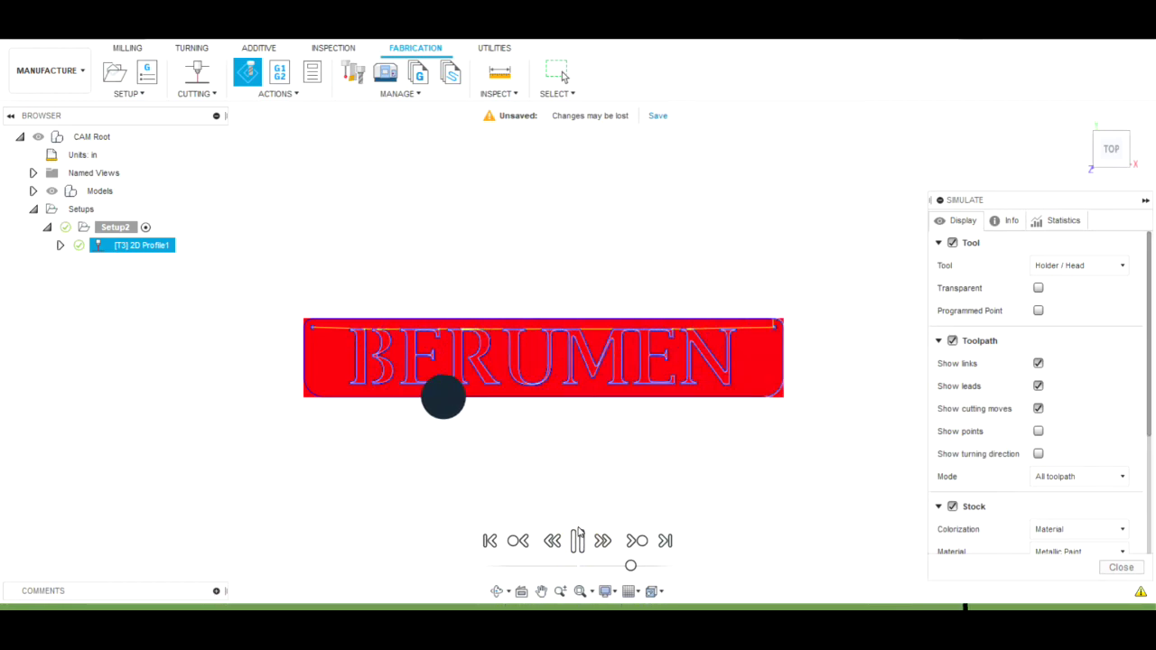
left_click(1120, 567)
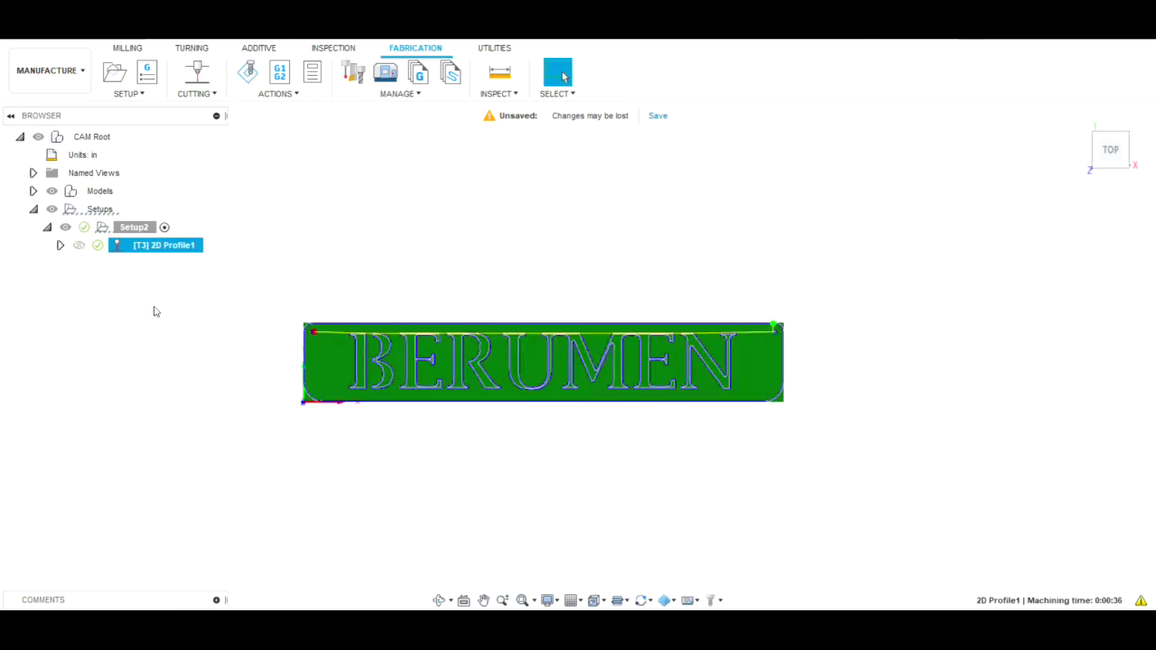
Step: Post-process the 2D profile with the Custom Mach3 Plasma post, naming the program after the plate's lettering
right_click(160, 249)
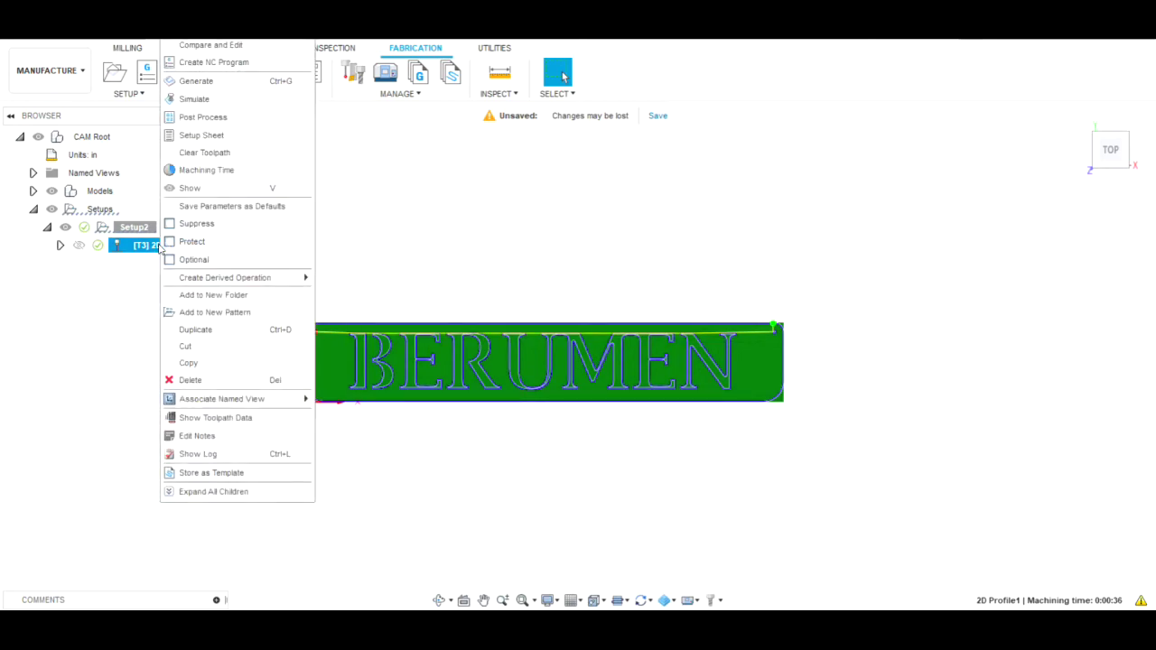
left_click(219, 116)
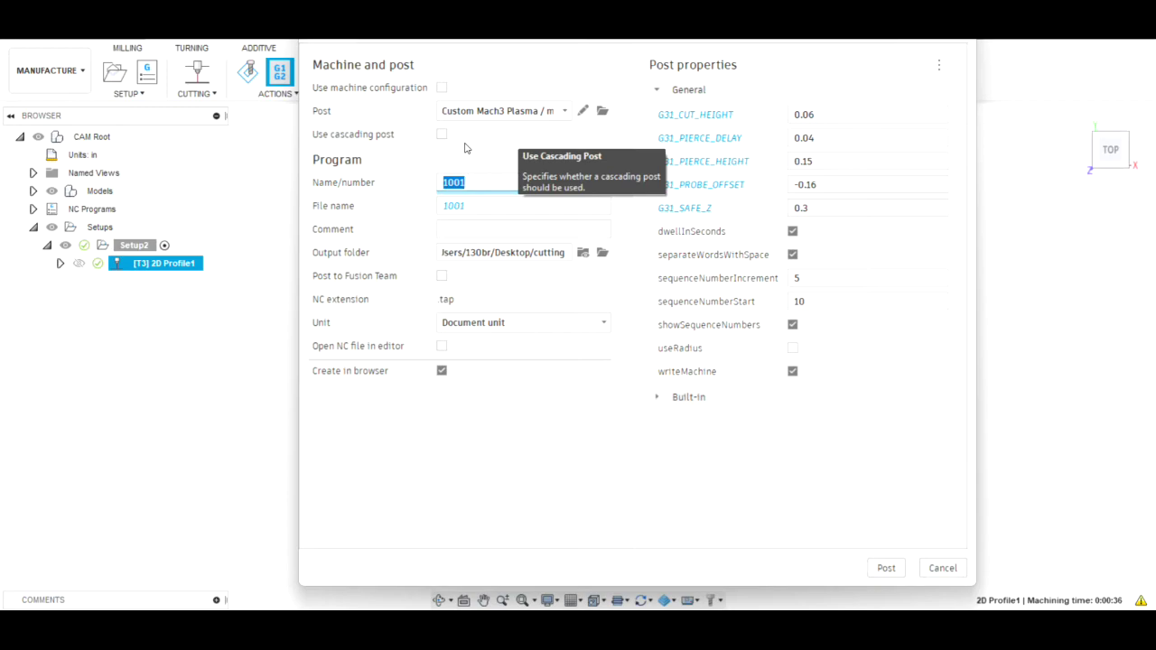
key("BackSpace")
type("BERUMEN")
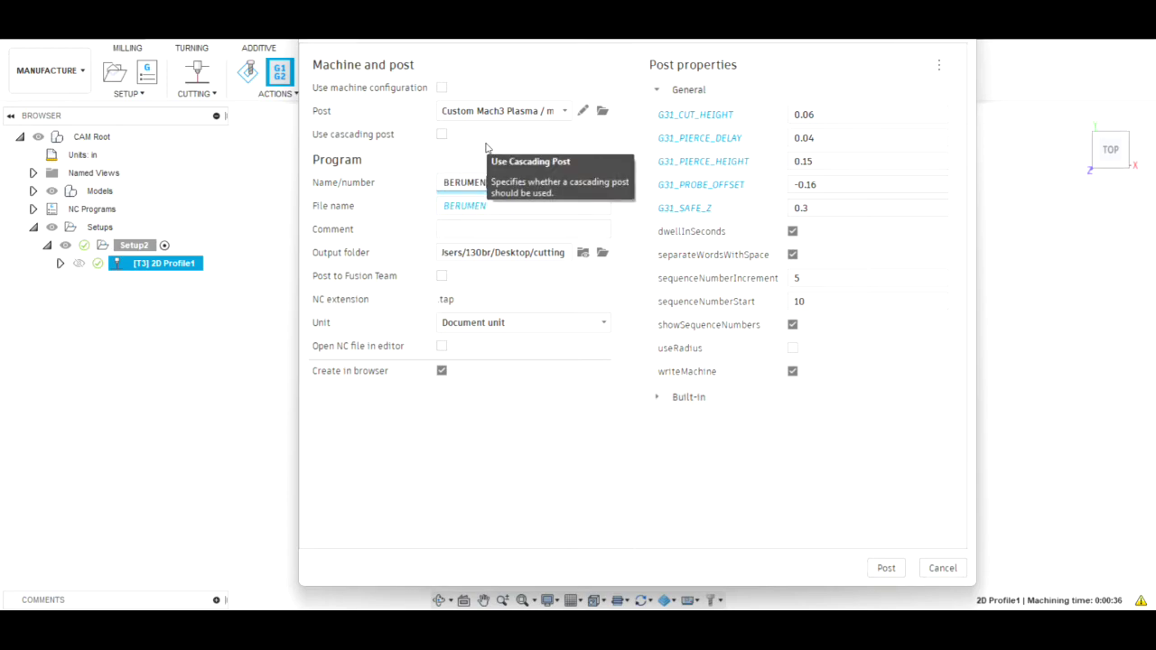
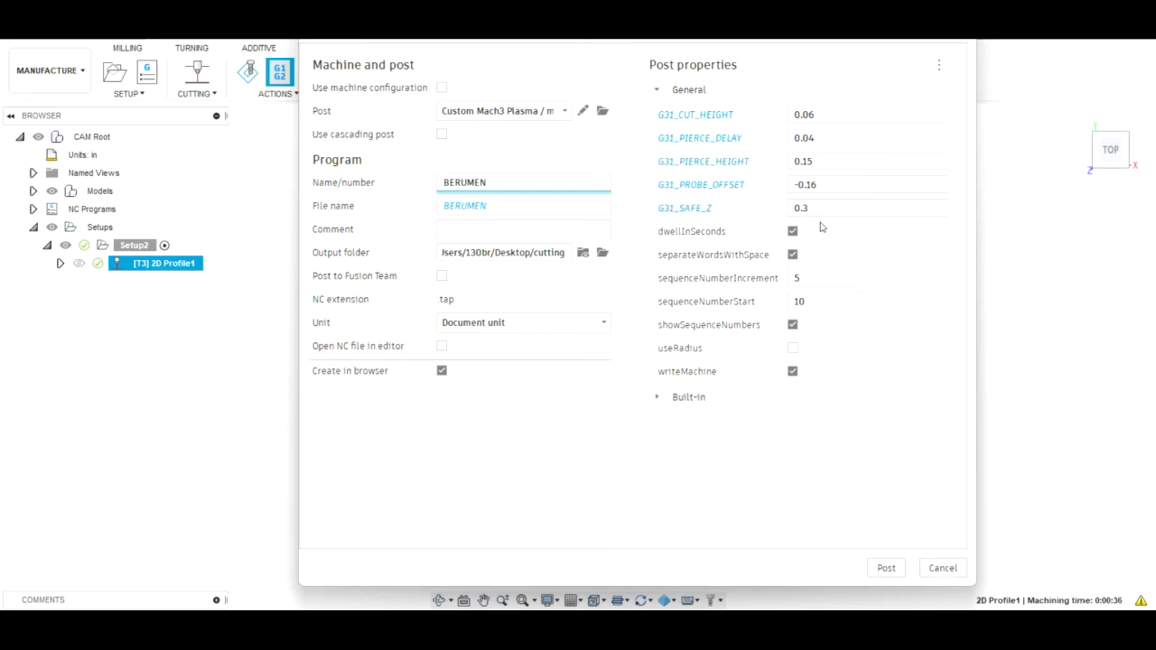
left_click(817, 213)
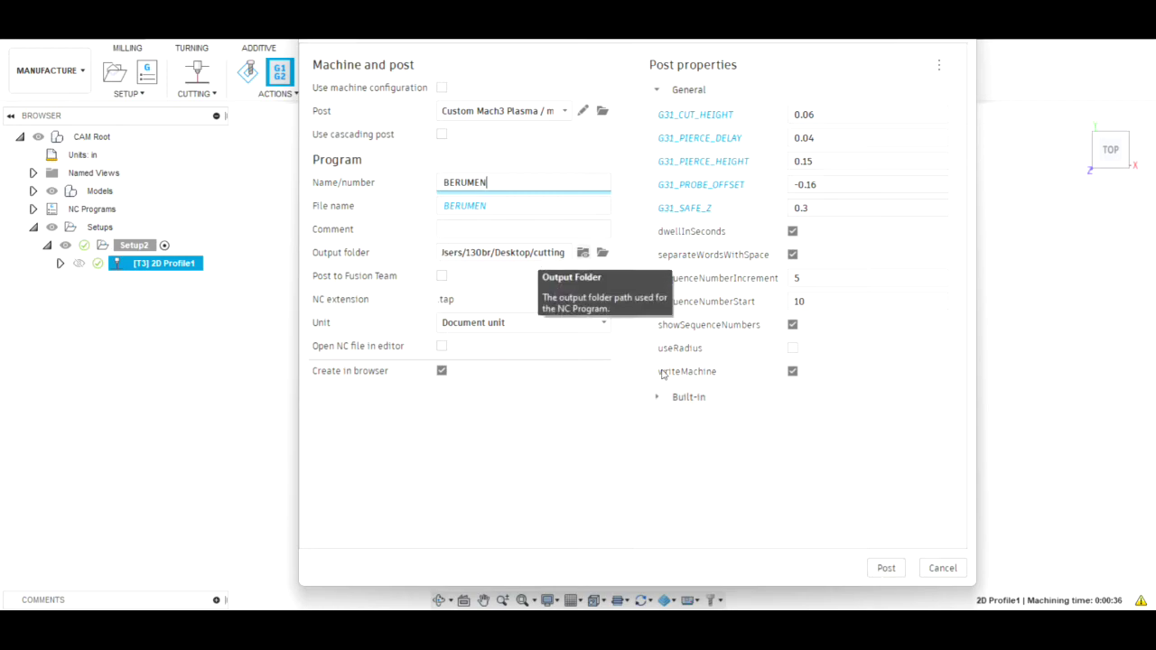
left_click(884, 567)
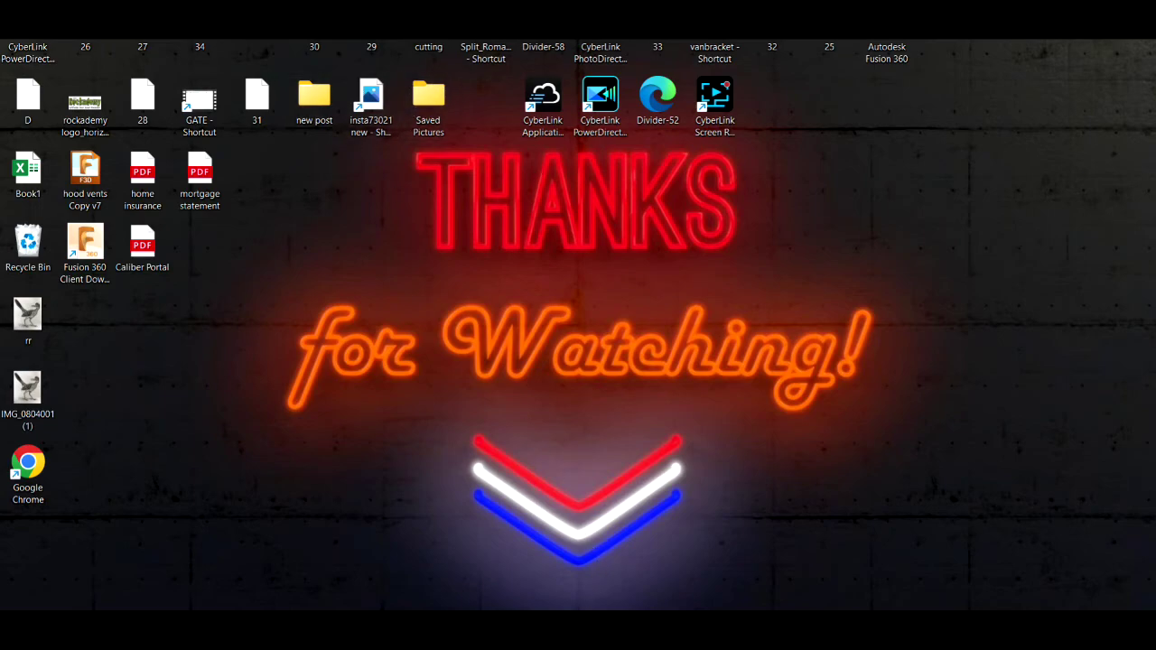
Step: Open the newly posted name plate TAP file from the desktop's cutting folder in Visual Studio Code
key("super+e")
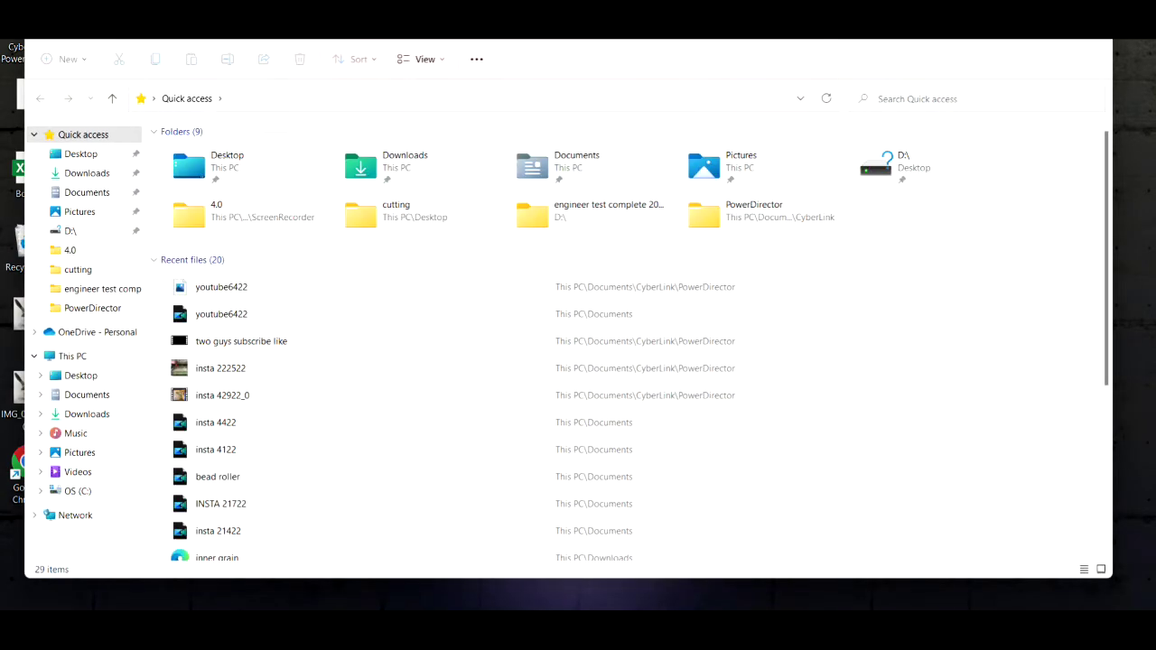
left_click(77, 272)
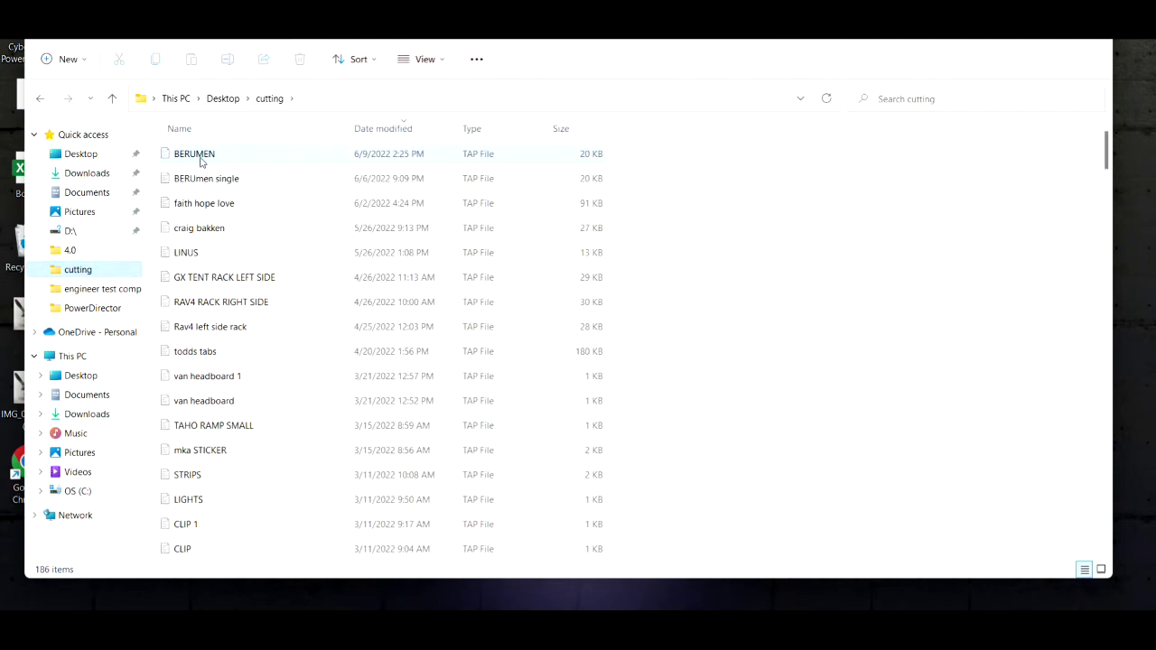
left_click(200, 159)
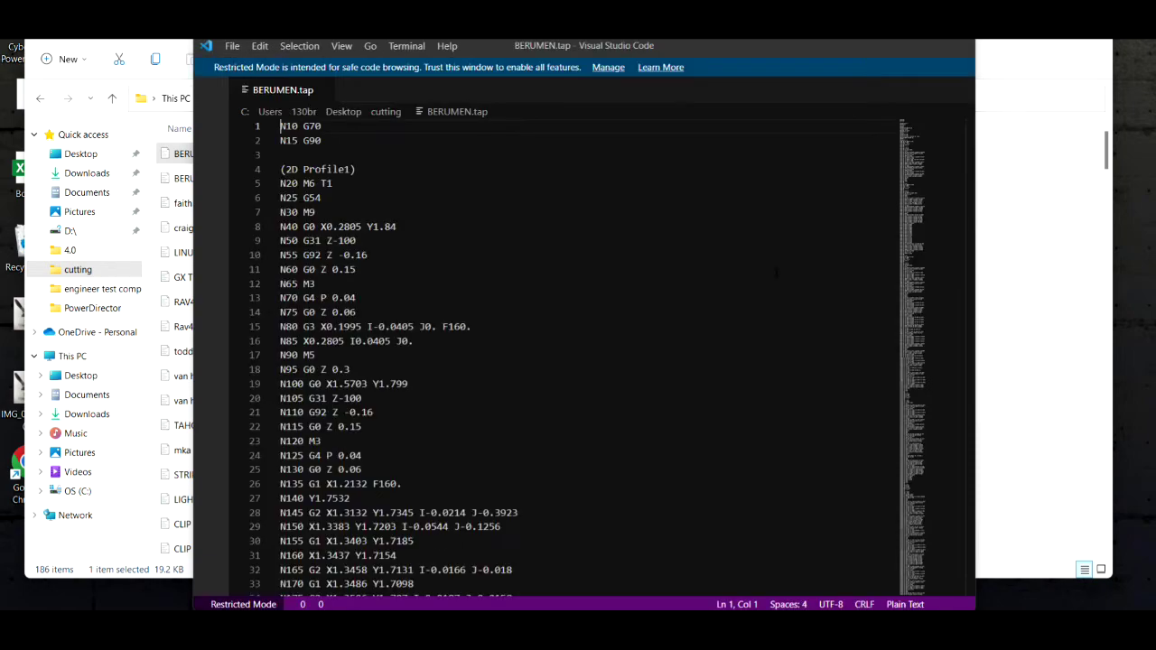
Step: Review the opening G-code blocks of the 2D Profile1 program and close the file's editor window
scroll(506, 215, "down", 15)
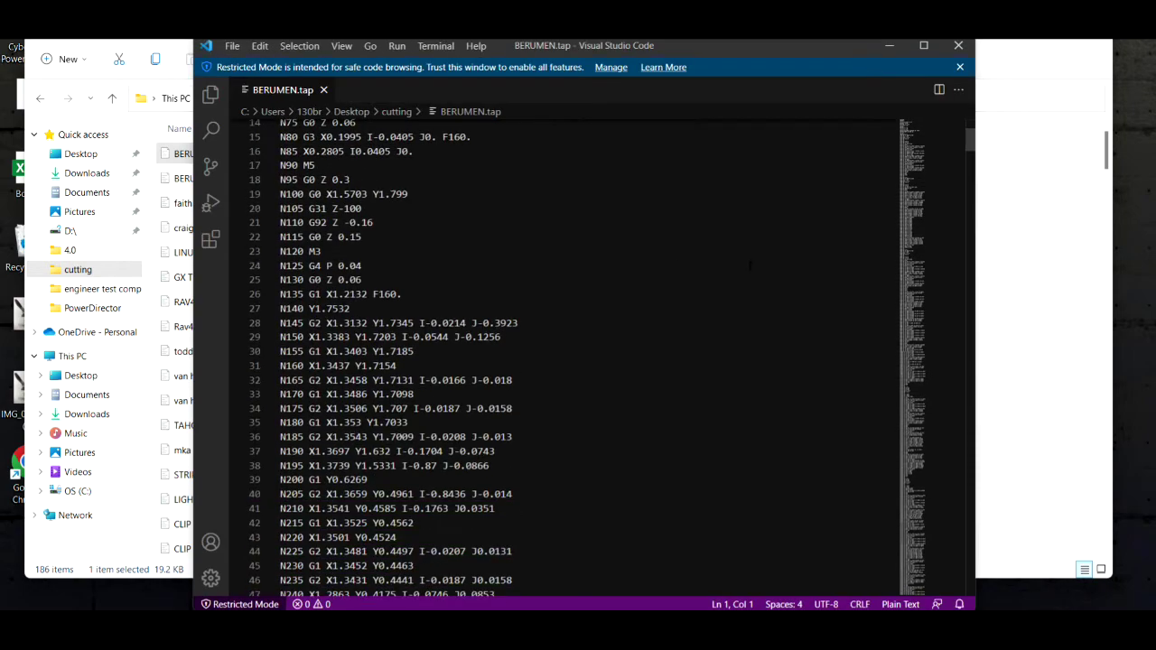
scroll(691, 268, "up", 9)
scroll(691, 268, "up", 6)
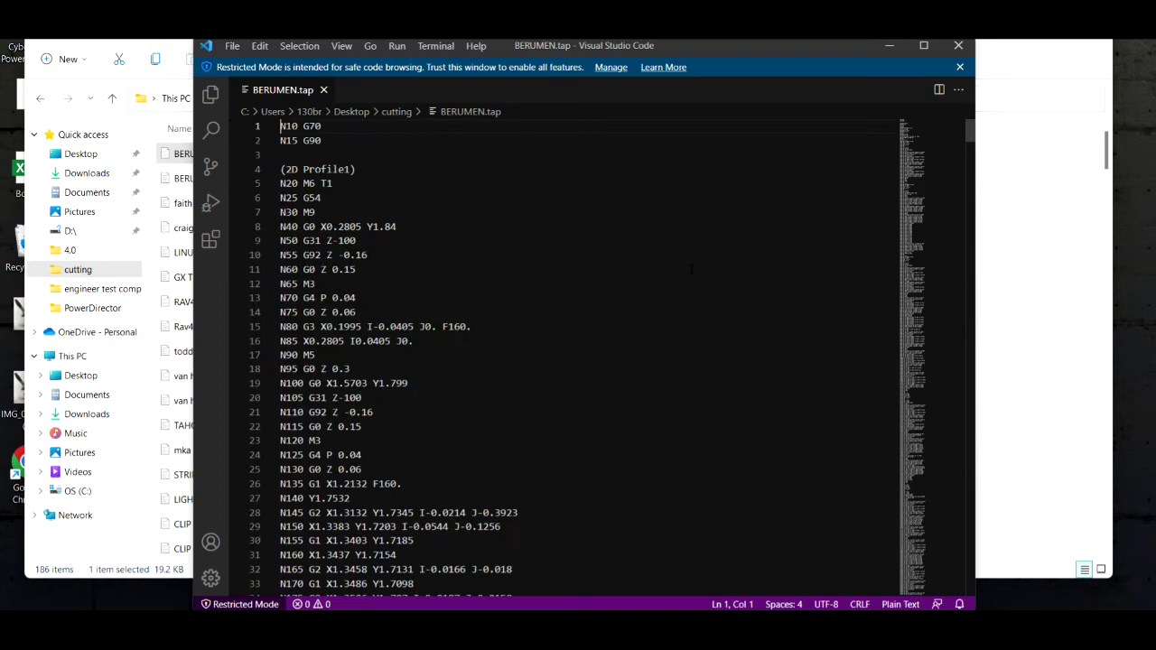
scroll(691, 269, "down", 16)
scroll(695, 267, "up", 8)
scroll(694, 268, "up", 9)
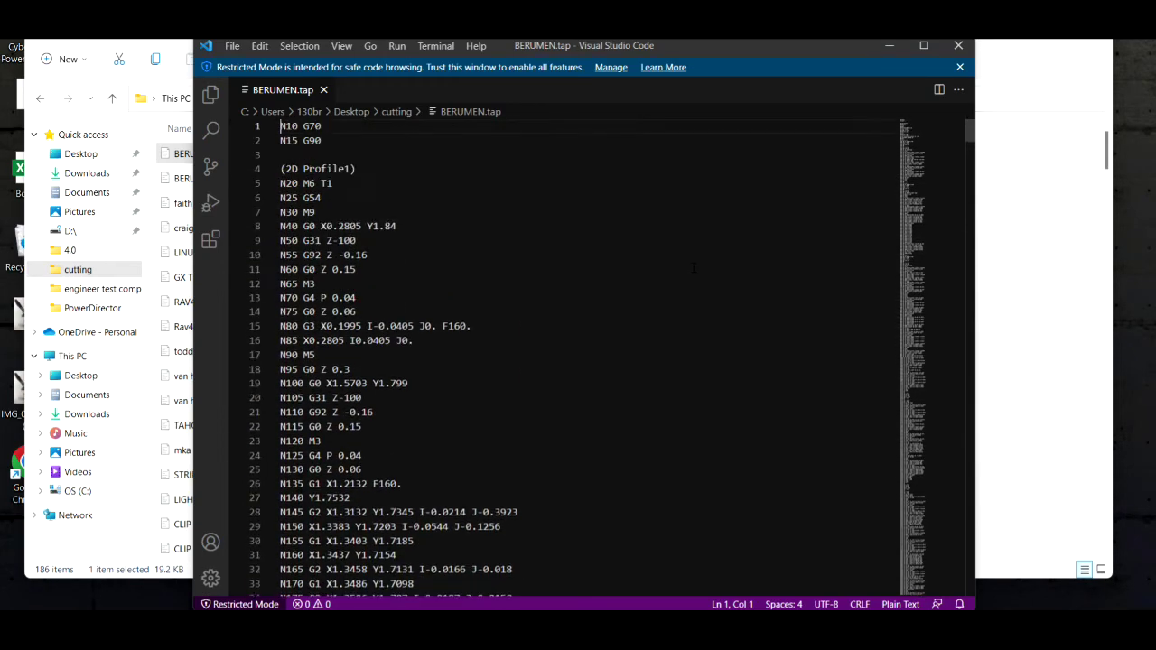
left_click(959, 50)
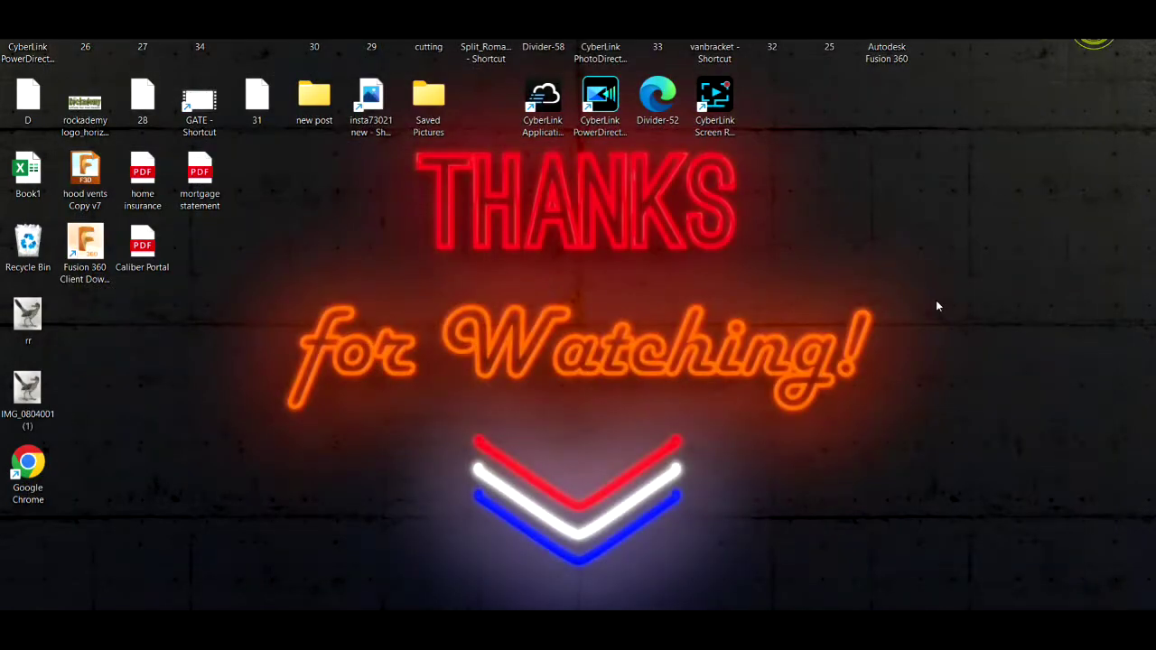